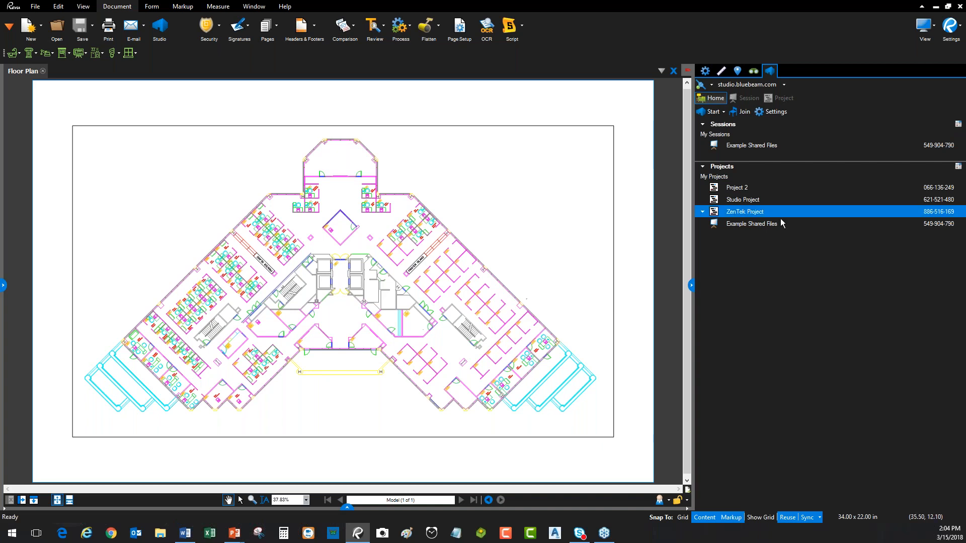
Step: Open the ZenTek Project from the Studio project list
{"action": "left_click", "coordinate": [759, 213]}
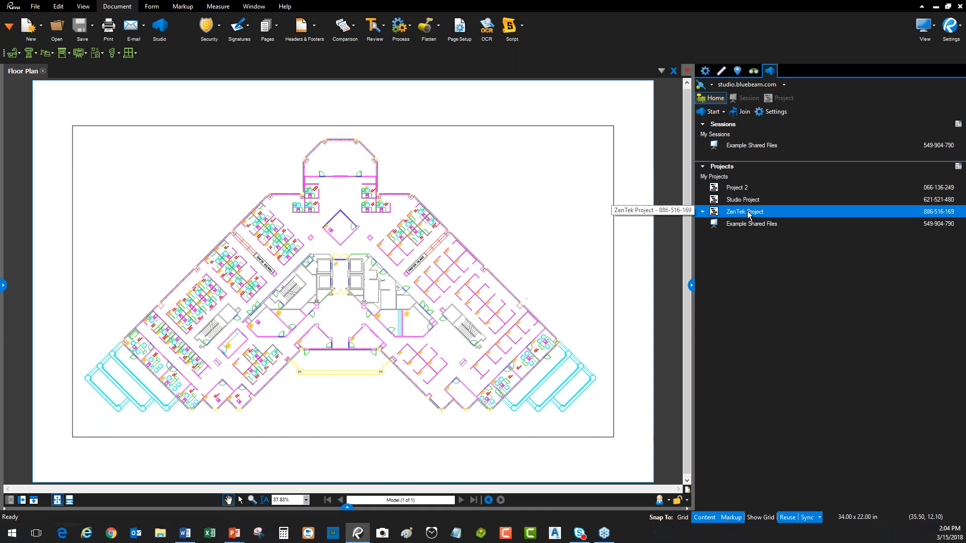
{"action": "left_click", "coordinate": [744, 224]}
{"action": "left_click", "coordinate": [749, 214]}
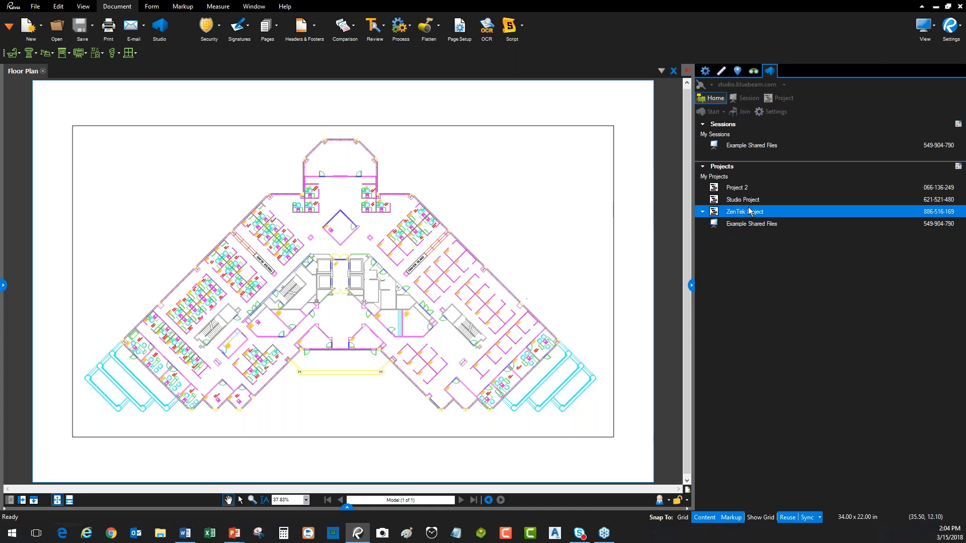
{"action": "double_click", "coordinate": [749, 212]}
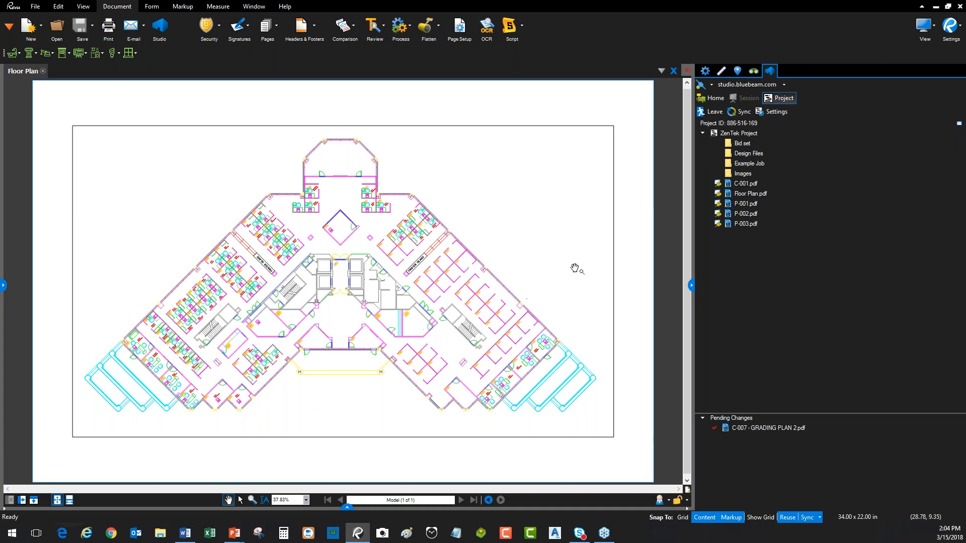
Step: Expand the Bid set, Design Files and Example Job folders in the ZenTek Project
{"action": "left_click", "coordinate": [780, 153]}
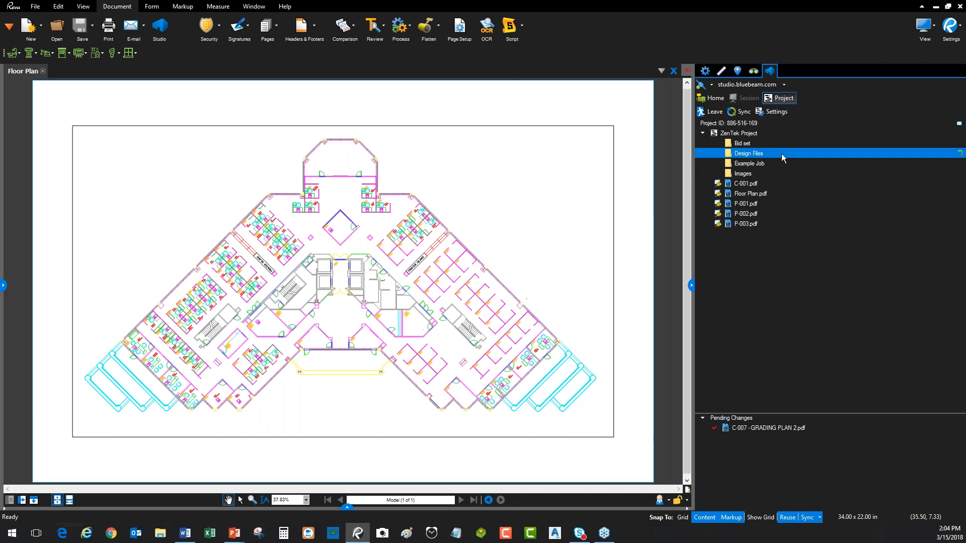
{"action": "left_click", "coordinate": [754, 144]}
{"action": "left_click", "coordinate": [754, 152]}
{"action": "left_click", "coordinate": [755, 145]}
{"action": "double_click", "coordinate": [744, 143]}
{"action": "left_click", "coordinate": [753, 163]}
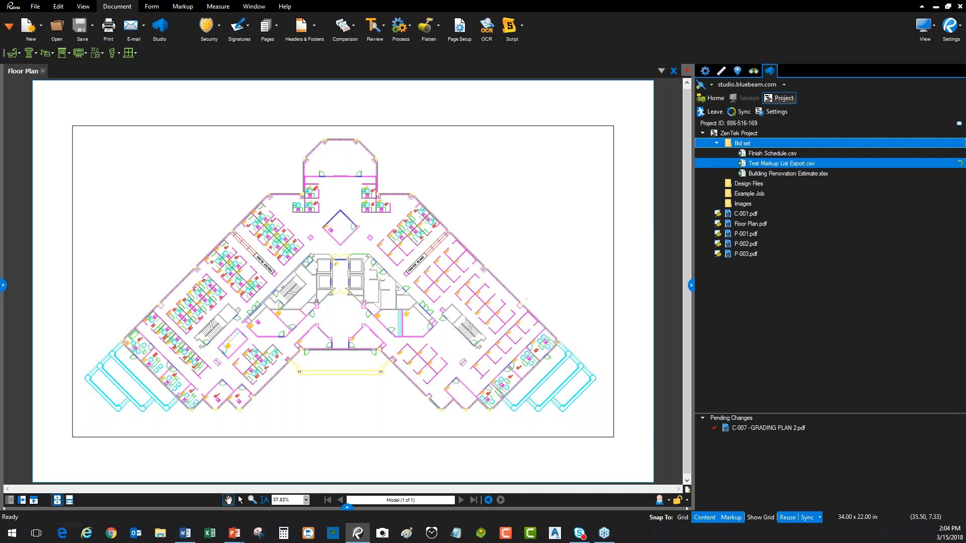
{"action": "left_click", "coordinate": [750, 184]}
{"action": "double_click", "coordinate": [751, 185]}
{"action": "left_click", "coordinate": [756, 225]}
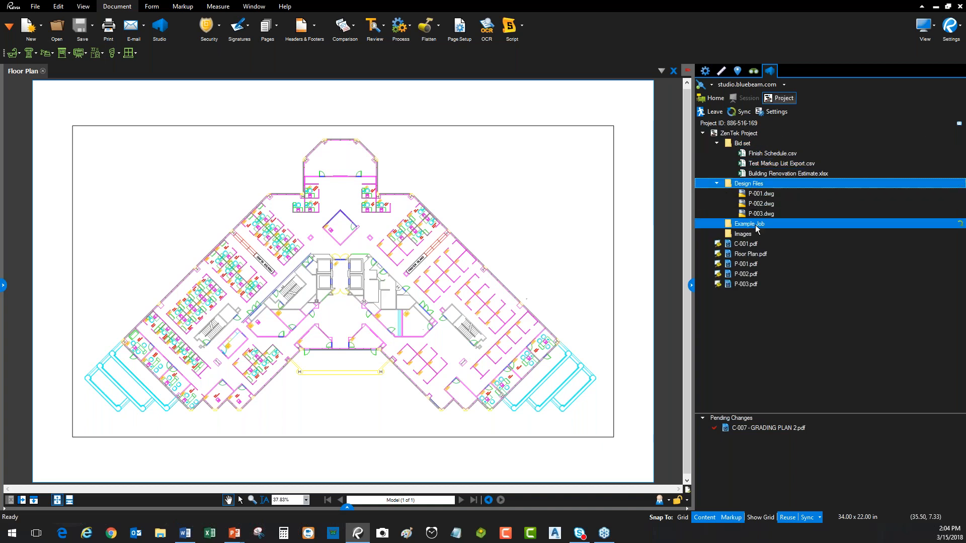
{"action": "double_click", "coordinate": [756, 225]}
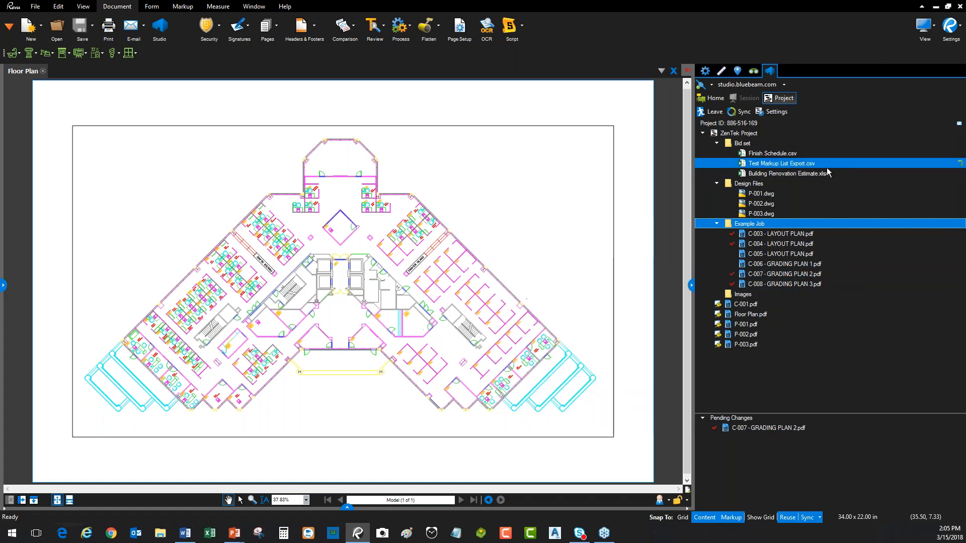
Step: Review the share-link duration and password options for C-005 - LAYOUT PLAN.pdf, and cancel without sharing the file
{"action": "right_click", "coordinate": [775, 259]}
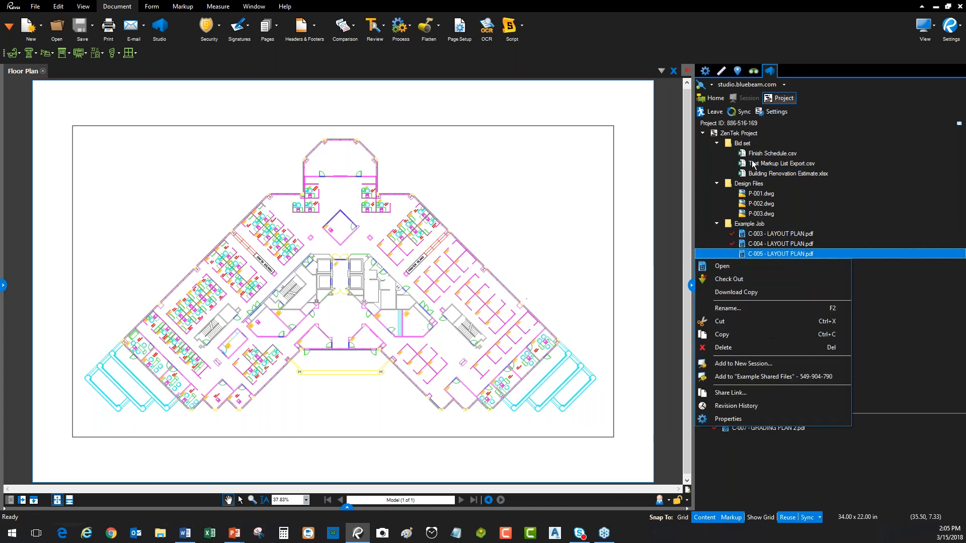
{"action": "left_click", "coordinate": [750, 392]}
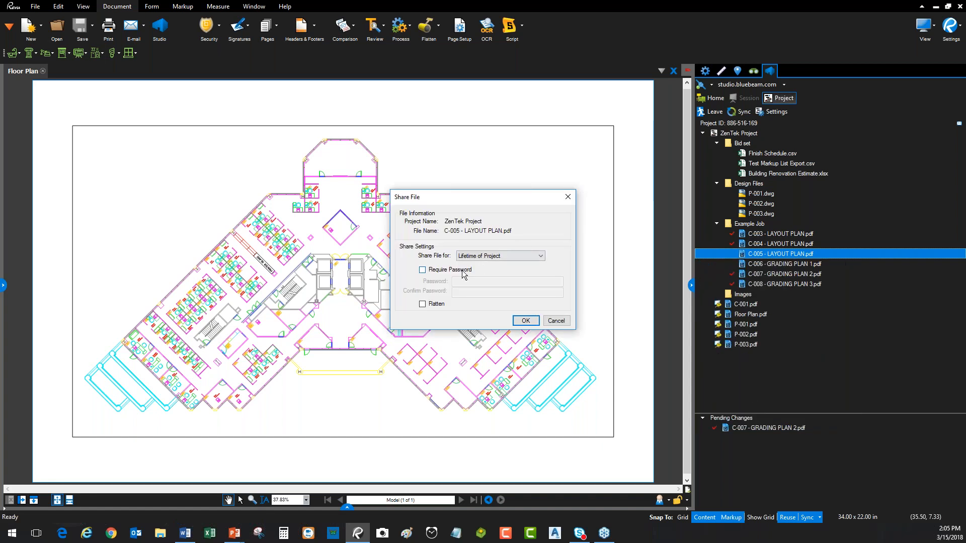
{"action": "left_click", "coordinate": [485, 257]}
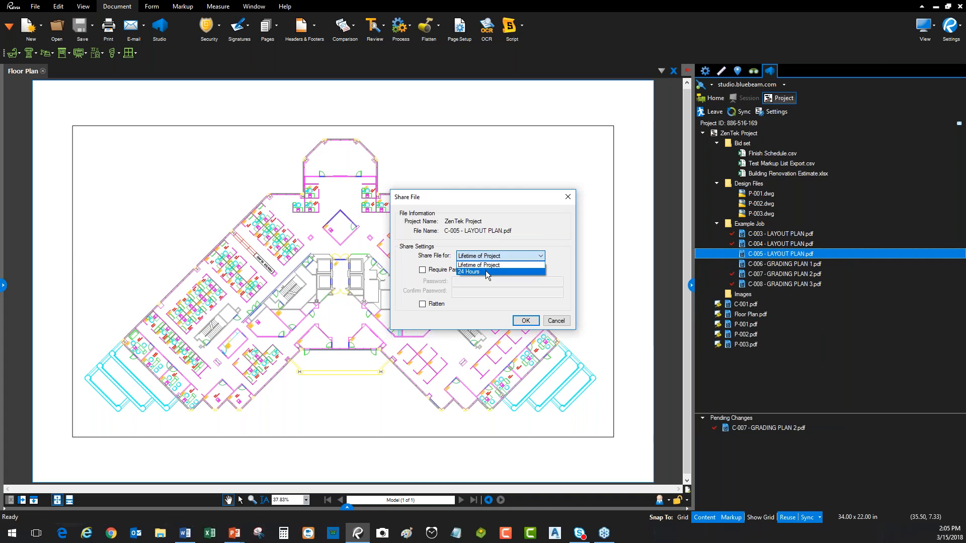
{"action": "left_click", "coordinate": [486, 271]}
{"action": "left_click", "coordinate": [485, 255]}
{"action": "left_click", "coordinate": [486, 264]}
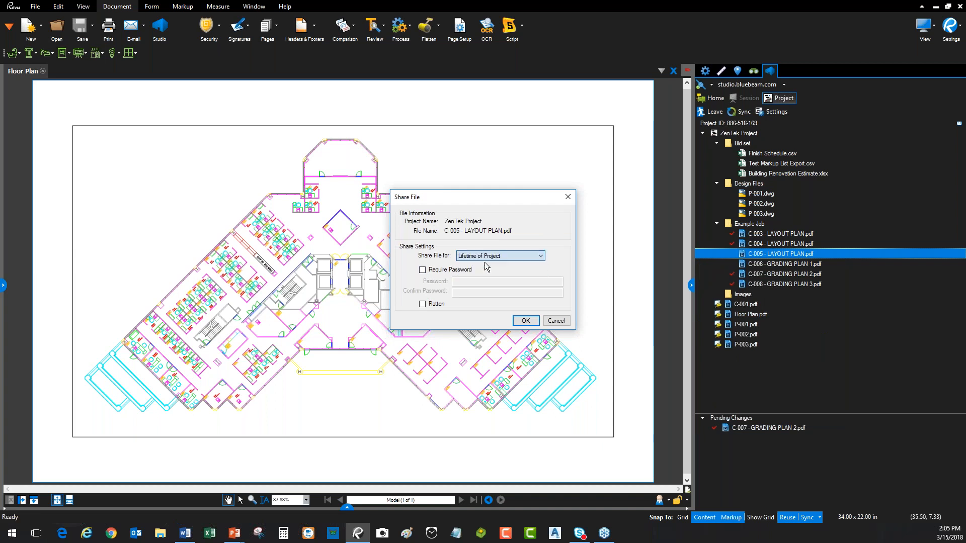
{"action": "left_click", "coordinate": [430, 272]}
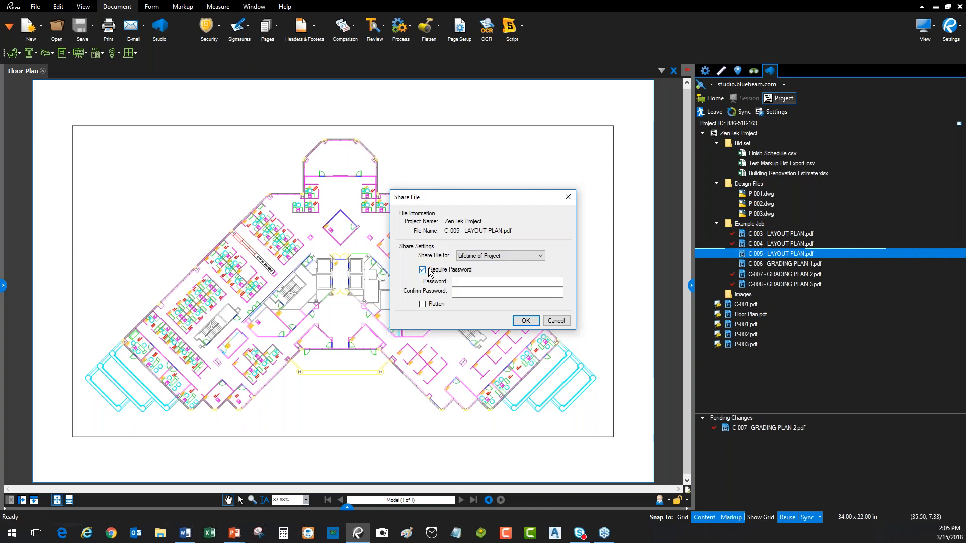
{"action": "left_click", "coordinate": [430, 272]}
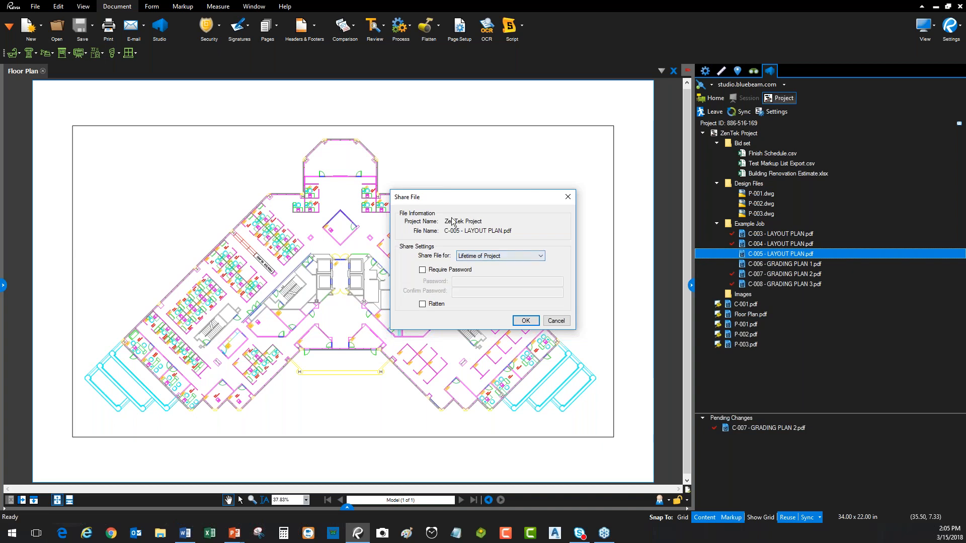
{"action": "left_click", "coordinate": [557, 321]}
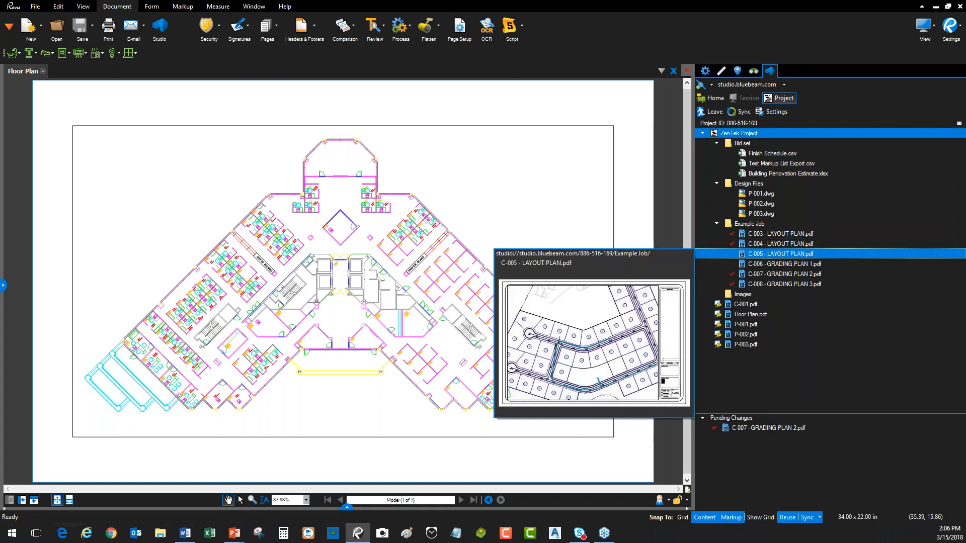
Step: Collapse the ZenTek Project tree, return to the Studio home view and join the Example Shared Files session
{"action": "left_click", "coordinate": [703, 133]}
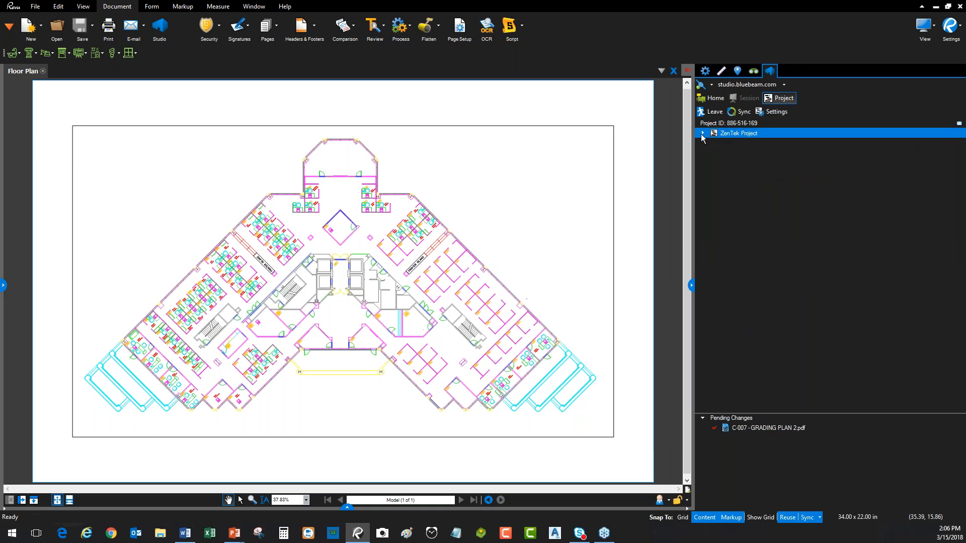
{"action": "left_click", "coordinate": [714, 98]}
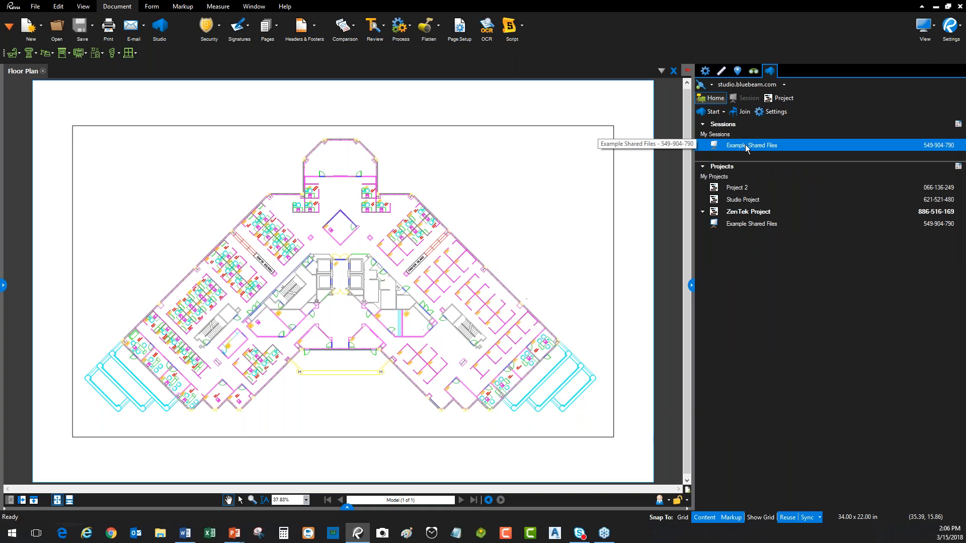
{"action": "double_click", "coordinate": [766, 147]}
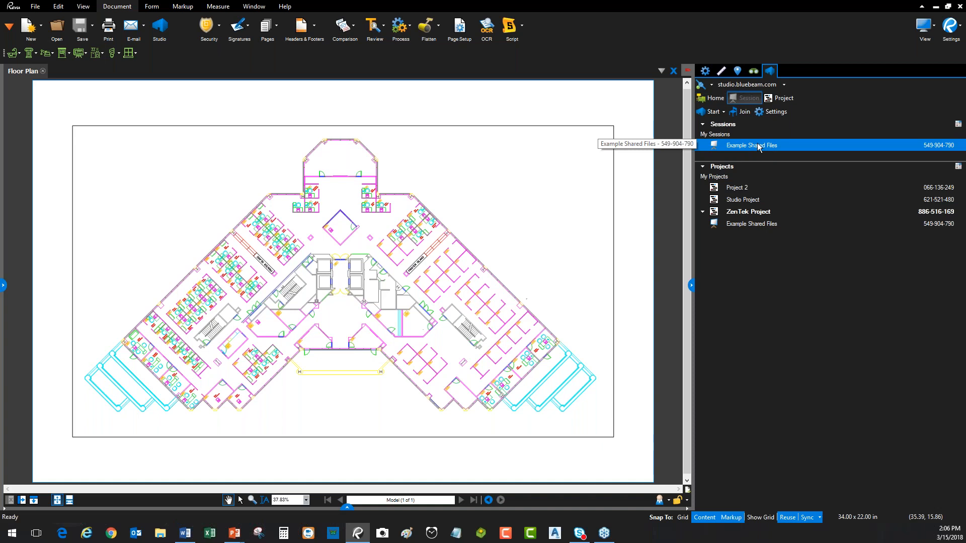
Step: Expand the session's attendee list and open C-001.pdf from the session documents
{"action": "left_click", "coordinate": [783, 202]}
{"action": "left_click_drag", "start_coordinate": [785, 204], "coordinate": [788, 277]}
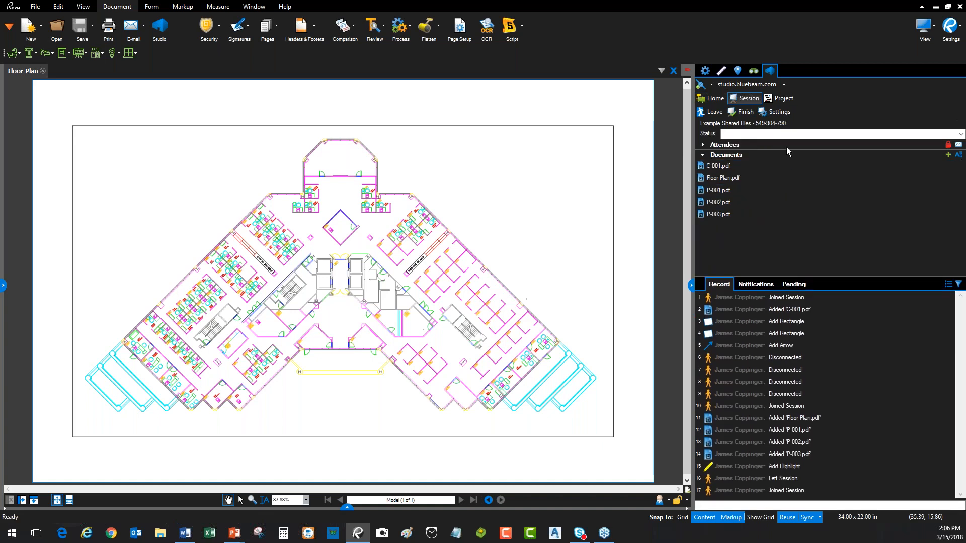
{"action": "left_click_drag", "start_coordinate": [787, 149], "coordinate": [787, 183]}
{"action": "left_click", "coordinate": [727, 157]}
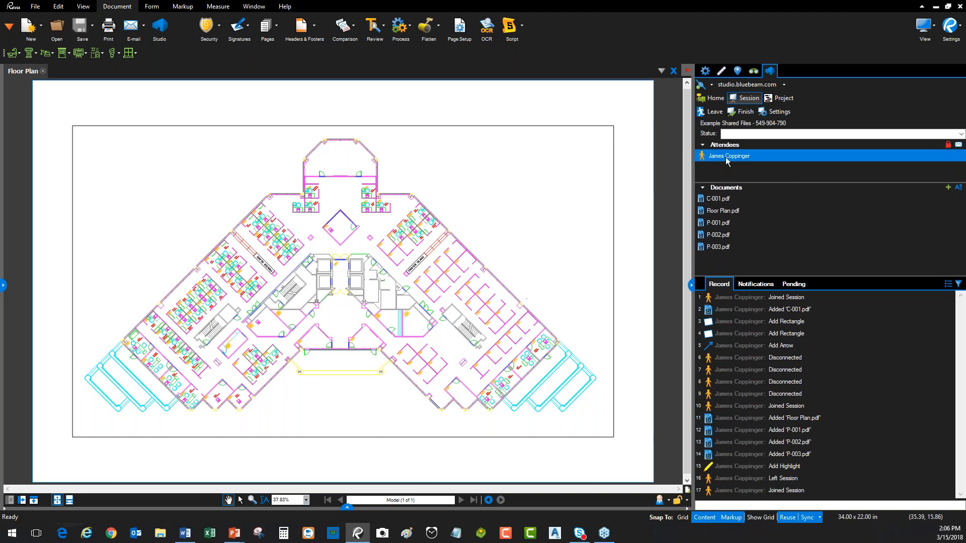
{"action": "double_click", "coordinate": [742, 201]}
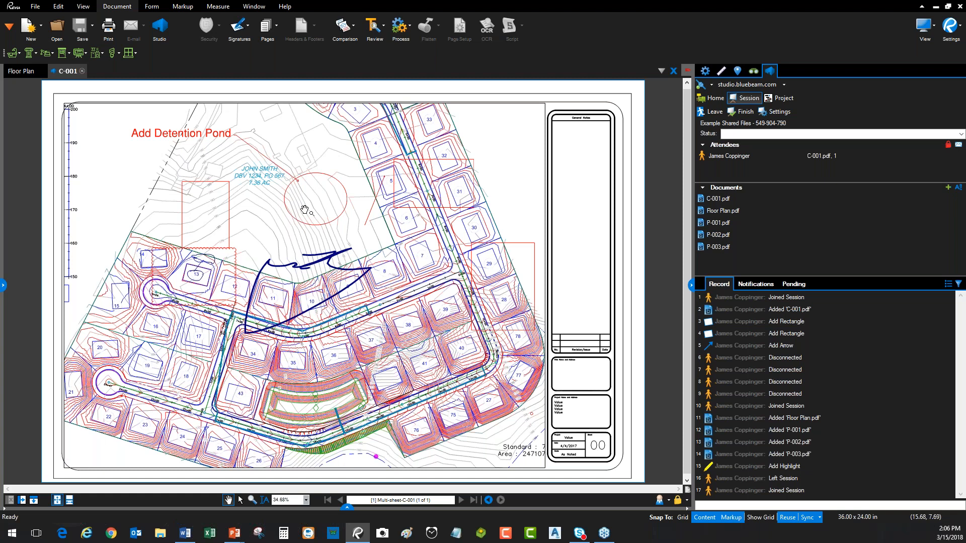
Step: Add a text box reading "YThere '\;skjhg;dfgndflk" in the blank area beside lots 32 and 33 on the plan
{"action": "left_click", "coordinate": [195, 7]}
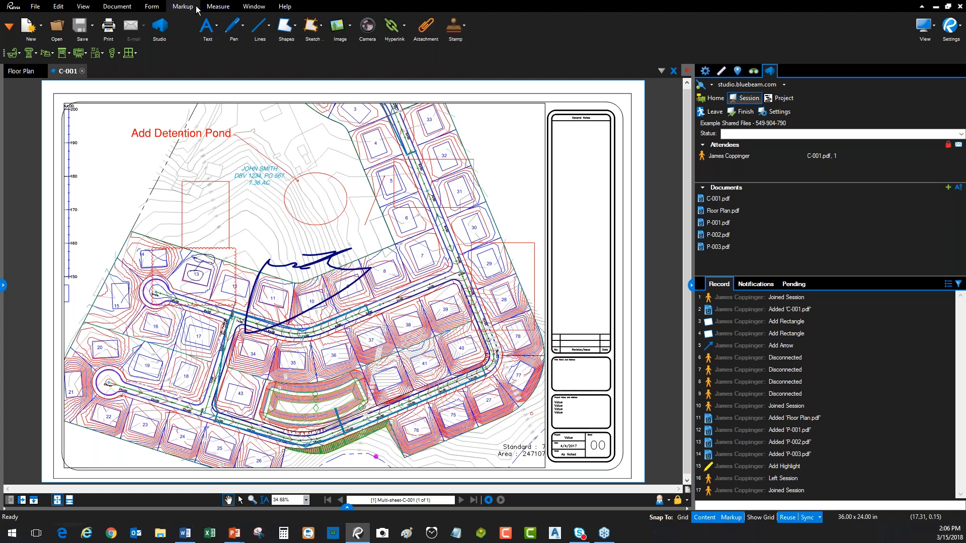
{"action": "left_click", "coordinate": [214, 28]}
{"action": "left_click", "coordinate": [226, 47]}
{"action": "left_click", "coordinate": [534, 154]}
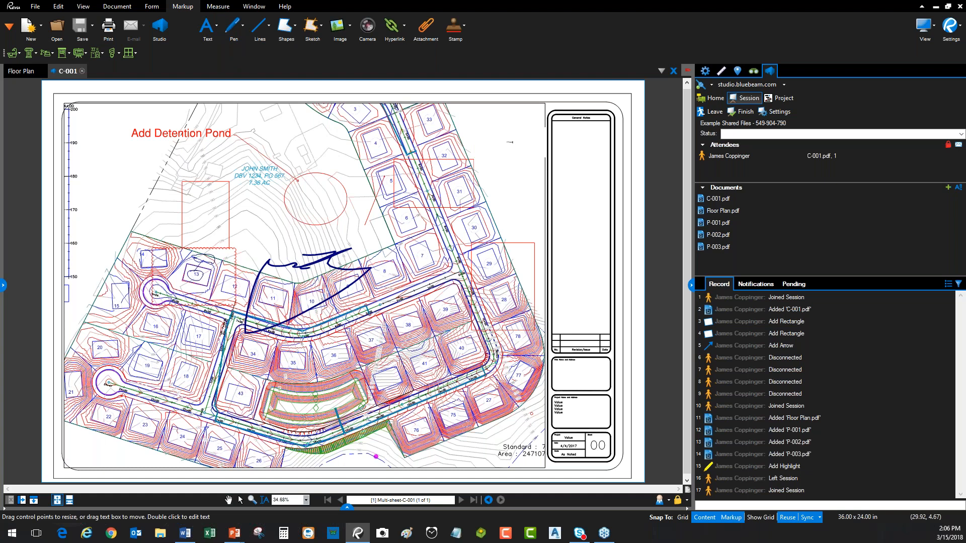
{"action": "type", "text": "Client date/grid"}
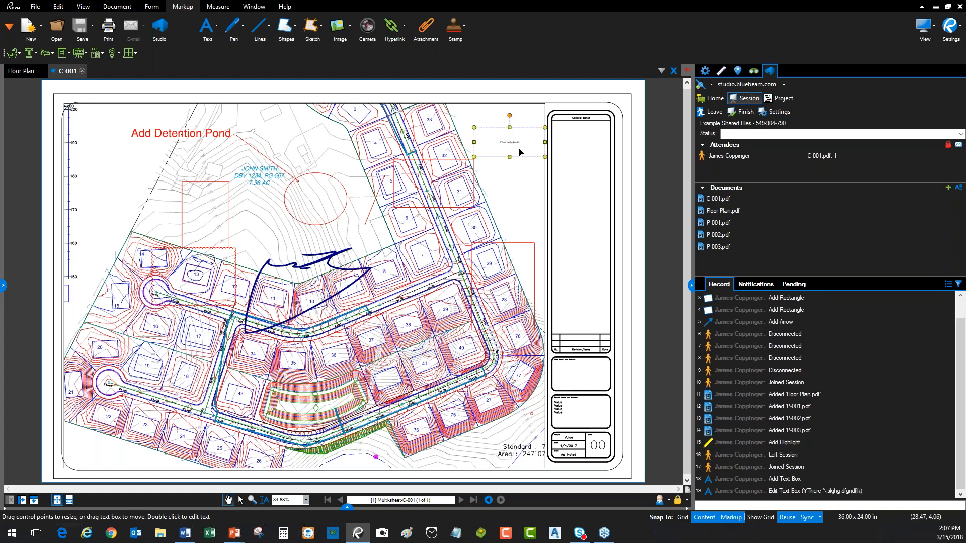
{"action": "scroll", "coordinate": [518, 148], "scroll_direction": "up", "scroll_amount": 5}
{"action": "left_click", "coordinate": [337, 356]}
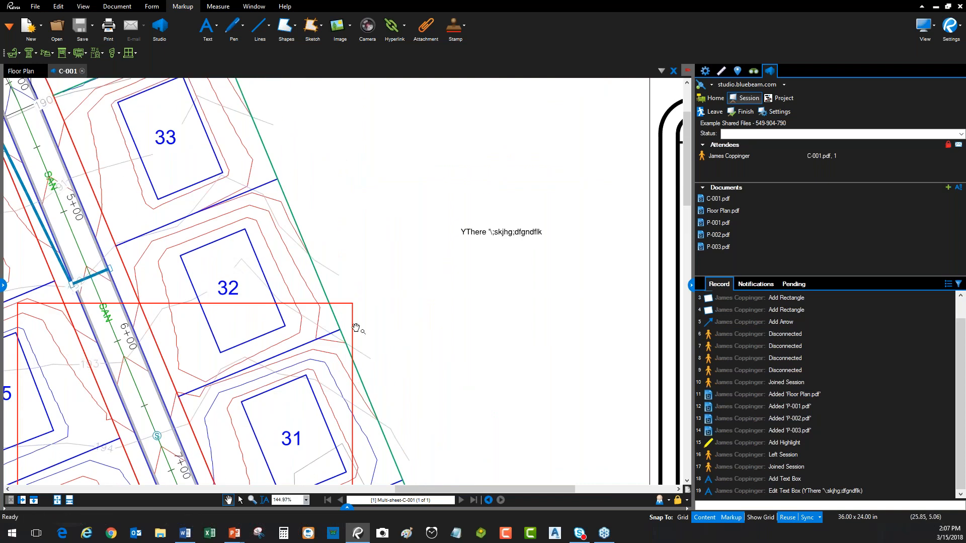
{"action": "scroll", "coordinate": [303, 232], "scroll_direction": "down", "scroll_amount": 2}
{"action": "scroll", "coordinate": [439, 234], "scroll_direction": "up", "scroll_amount": 2}
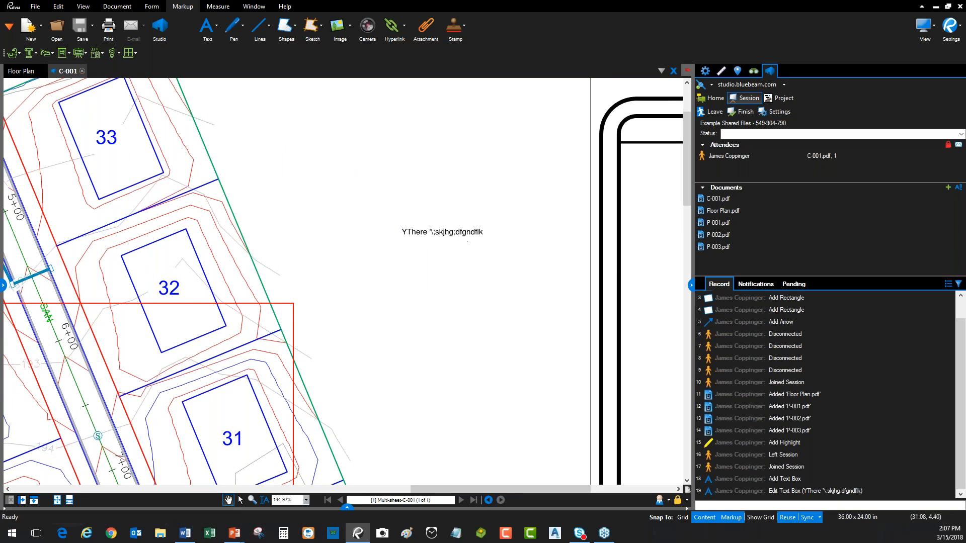
Step: Locate the new text box through its latest edit entry in the session record, and shrink its frame closer around the text
{"action": "left_click", "coordinate": [794, 492]}
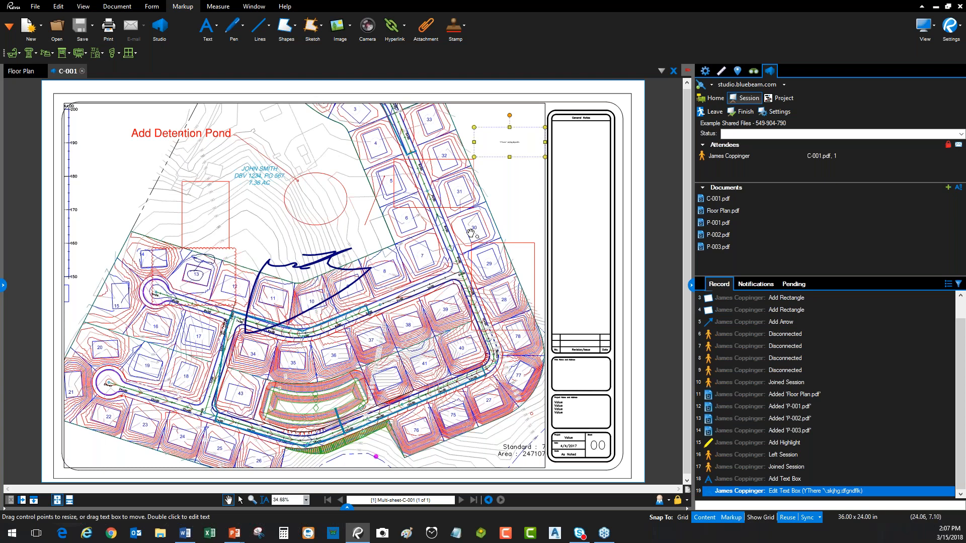
{"action": "scroll", "coordinate": [529, 182], "scroll_direction": "up", "scroll_amount": 10}
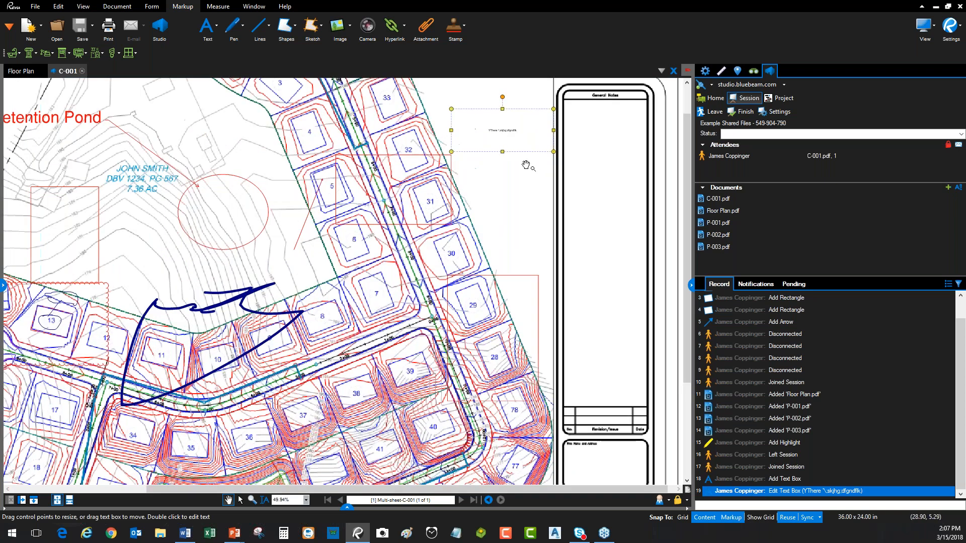
{"action": "scroll", "coordinate": [471, 287], "scroll_direction": "down", "scroll_amount": 2}
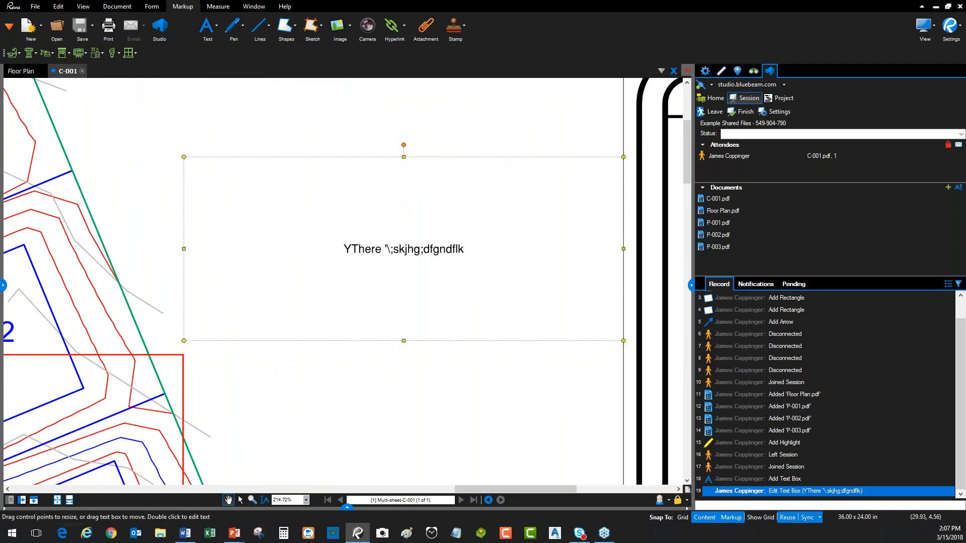
{"action": "left_click_drag", "start_coordinate": [623, 340], "coordinate": [426, 258]}
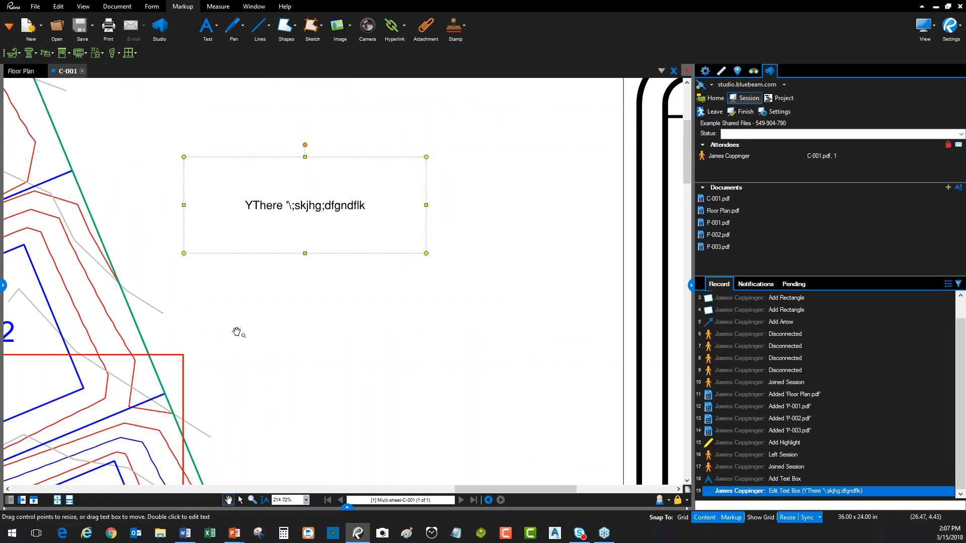
{"action": "scroll", "coordinate": [237, 330], "scroll_direction": "down", "scroll_amount": 3}
{"action": "left_click_drag", "start_coordinate": [225, 339], "coordinate": [522, 174]}
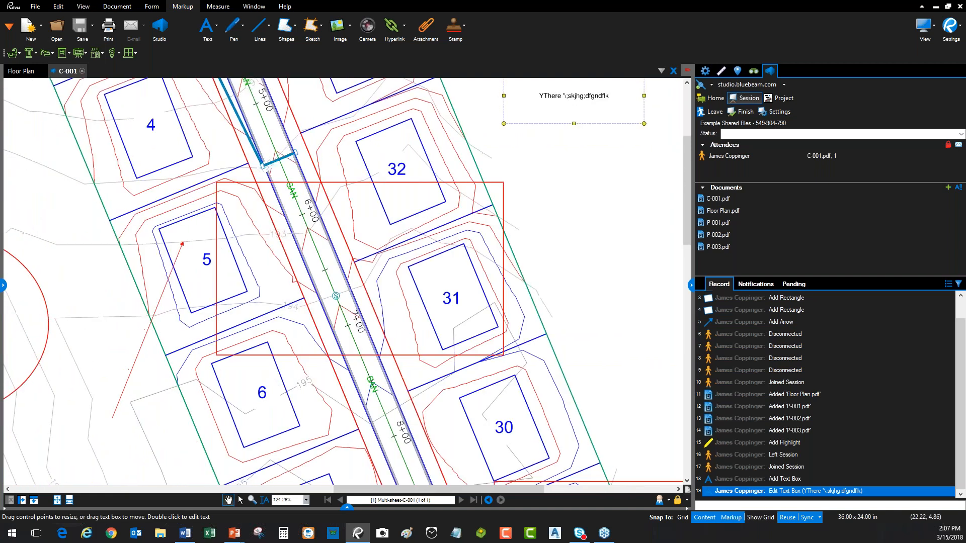
{"action": "left_click_drag", "start_coordinate": [198, 159], "coordinate": [226, 281]}
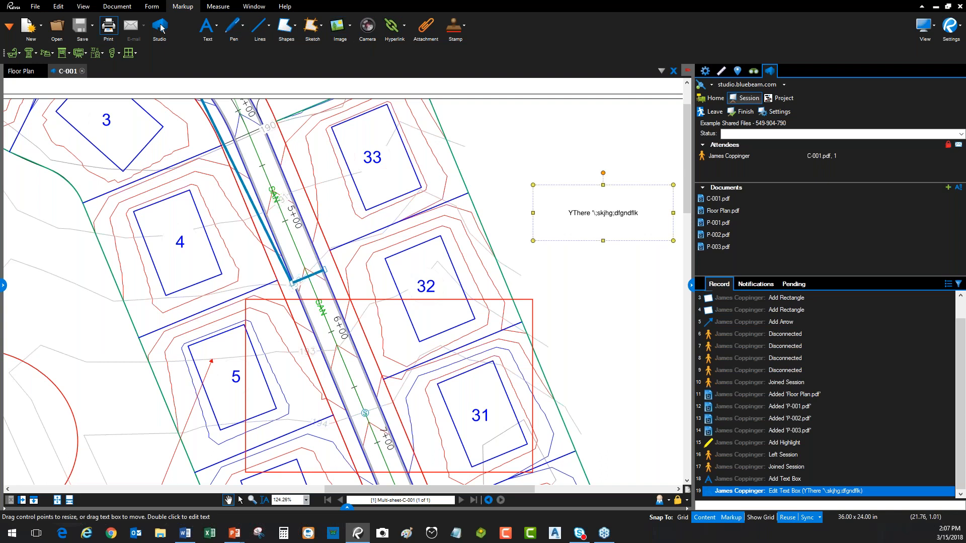
{"action": "left_click", "coordinate": [597, 280]}
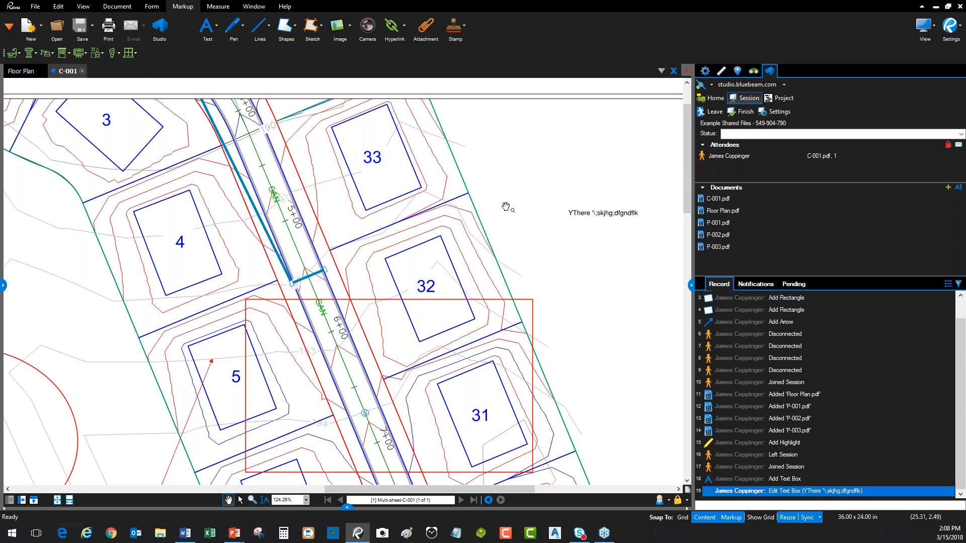
{"action": "scroll", "coordinate": [506, 217], "scroll_direction": "down", "scroll_amount": 4}
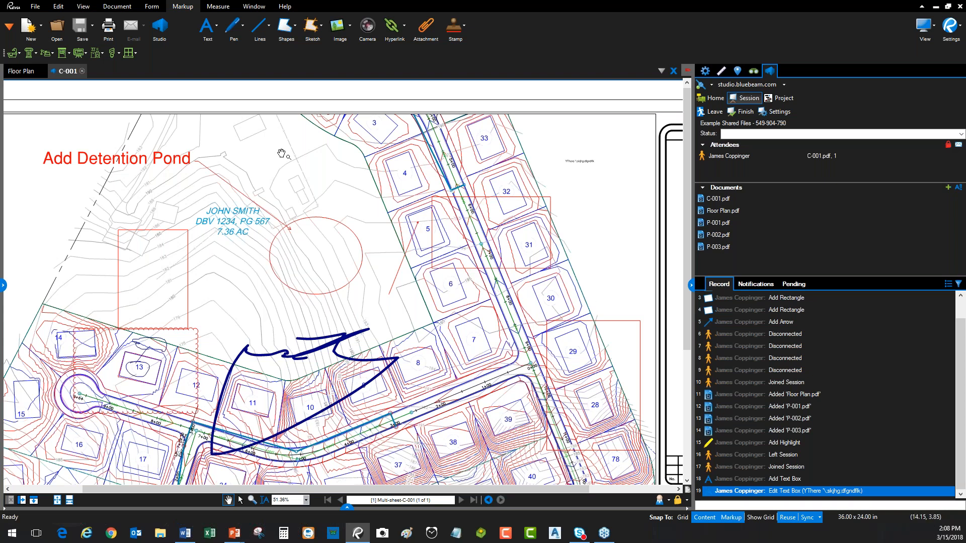
{"action": "left_click", "coordinate": [719, 158]}
{"action": "left_click", "coordinate": [768, 166]}
{"action": "scroll", "coordinate": [236, 213], "scroll_direction": "down", "scroll_amount": 2}
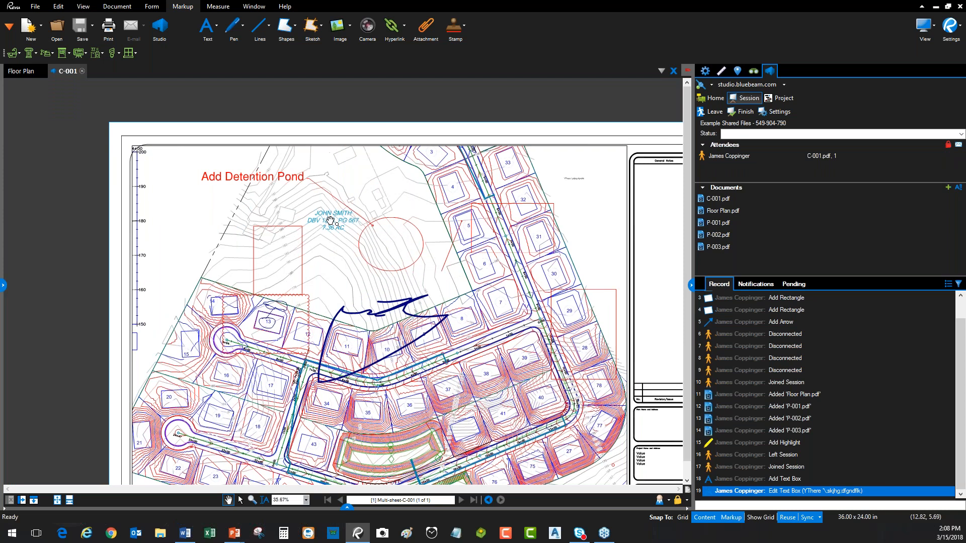
{"action": "left_click_drag", "start_coordinate": [219, 214], "coordinate": [225, 187]}
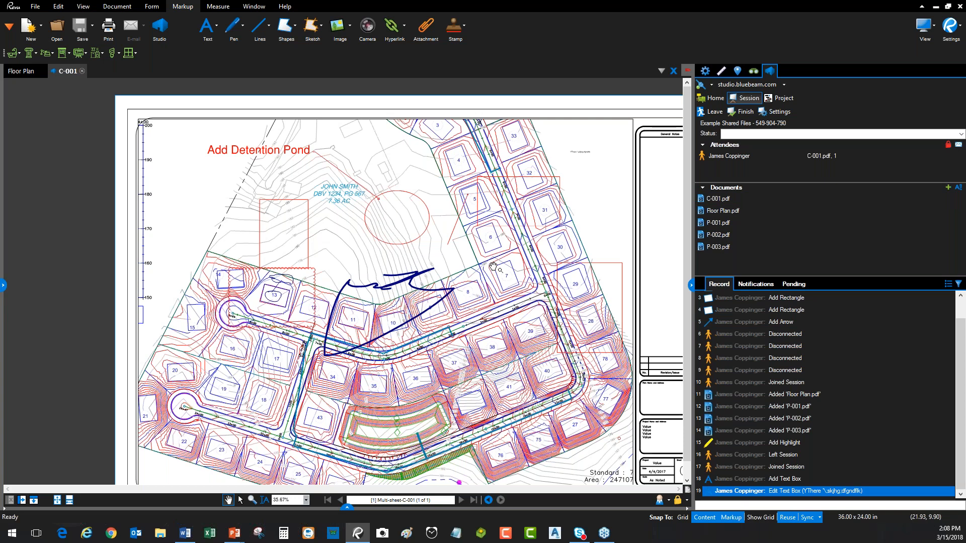
Step: Switch from C-001 to the Floor Plan drawing and collapse the Studio side panel to widen the drawing area
{"action": "scroll", "coordinate": [483, 264], "scroll_direction": "up", "scroll_amount": 3}
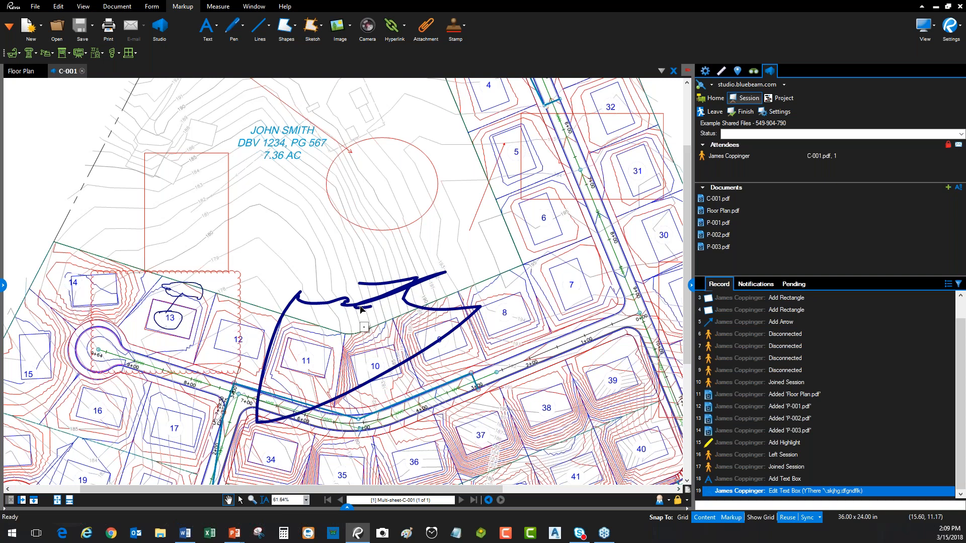
{"action": "mouse_move", "coordinate": [396, 262]}
{"action": "left_mouse_down"}
{"action": "mouse_move", "coordinate": [432, 230]}
{"action": "mouse_move", "coordinate": [311, 234]}
{"action": "left_mouse_up"}
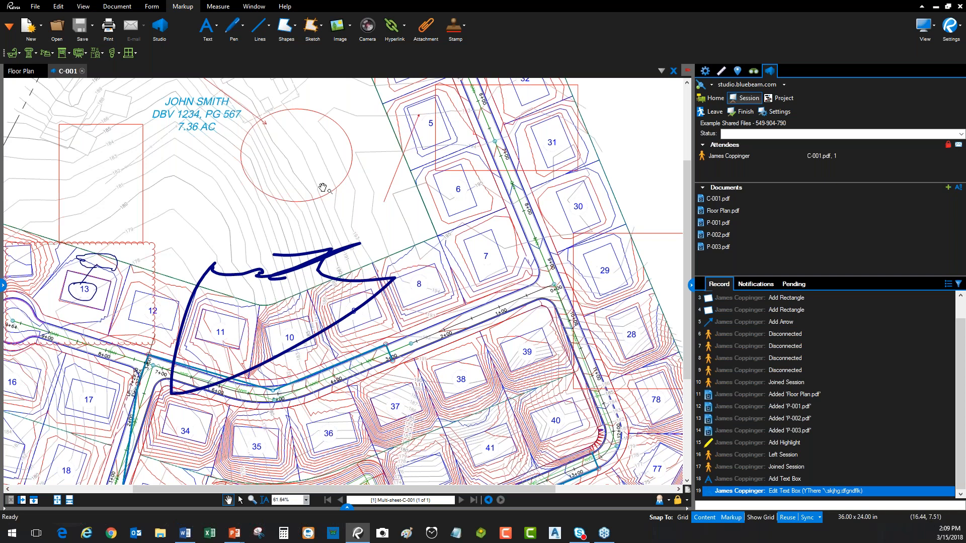
{"action": "left_click", "coordinate": [30, 74]}
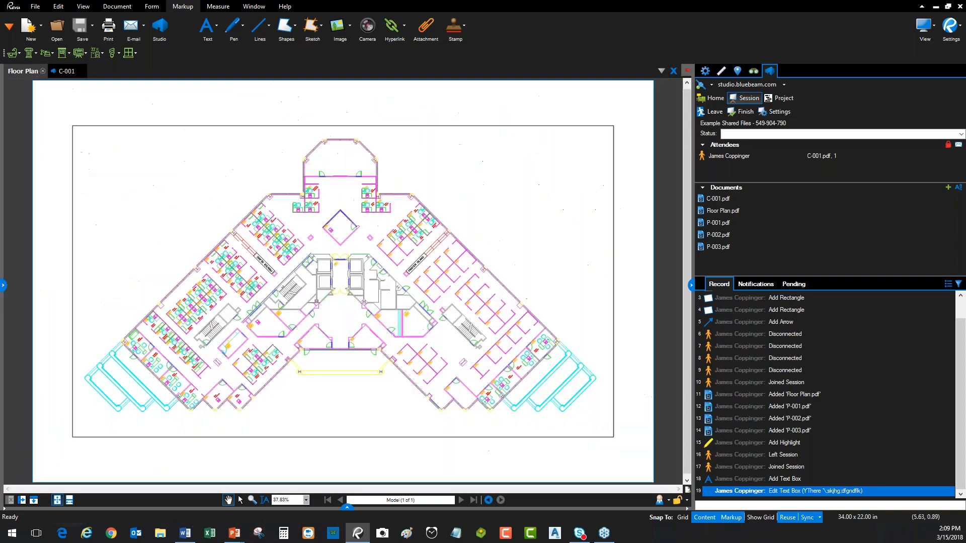
{"action": "left_click", "coordinate": [692, 285]}
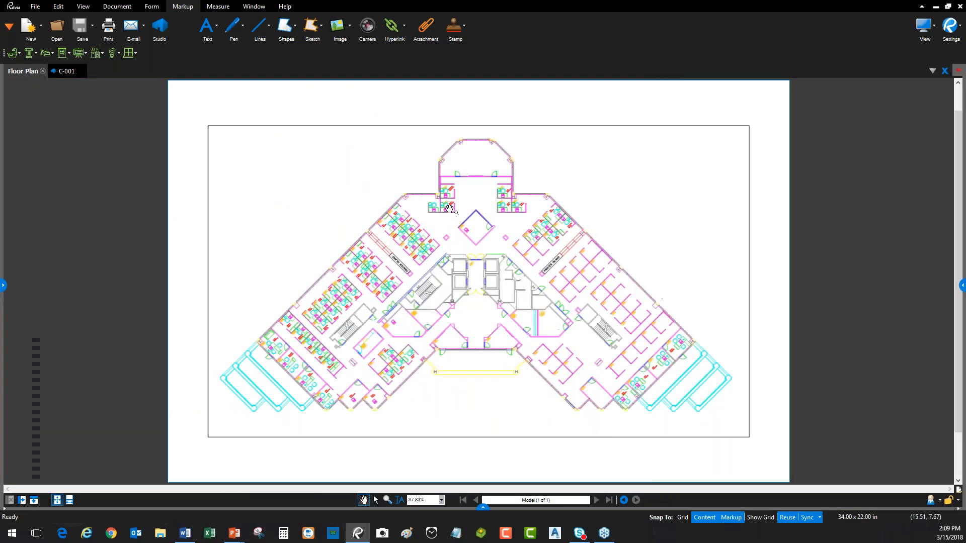
{"action": "scroll", "coordinate": [449, 208], "scroll_direction": "up", "scroll_amount": 6}
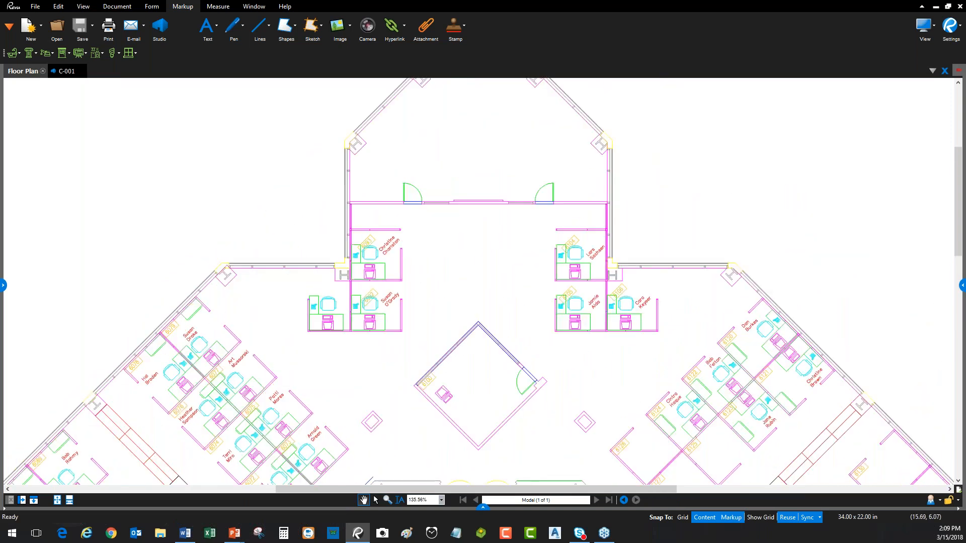
{"action": "left_click_drag", "start_coordinate": [390, 264], "coordinate": [356, 293]}
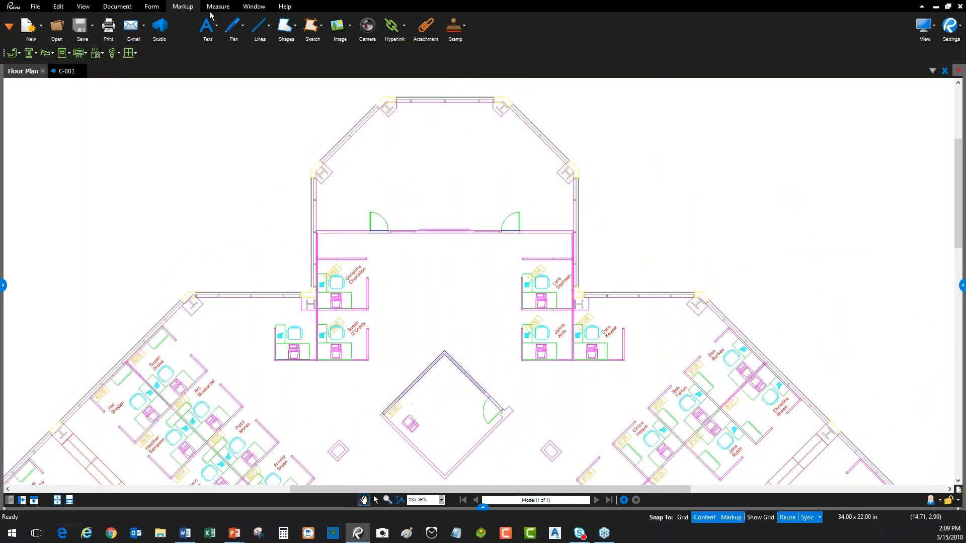
{"action": "left_click", "coordinate": [68, 75]}
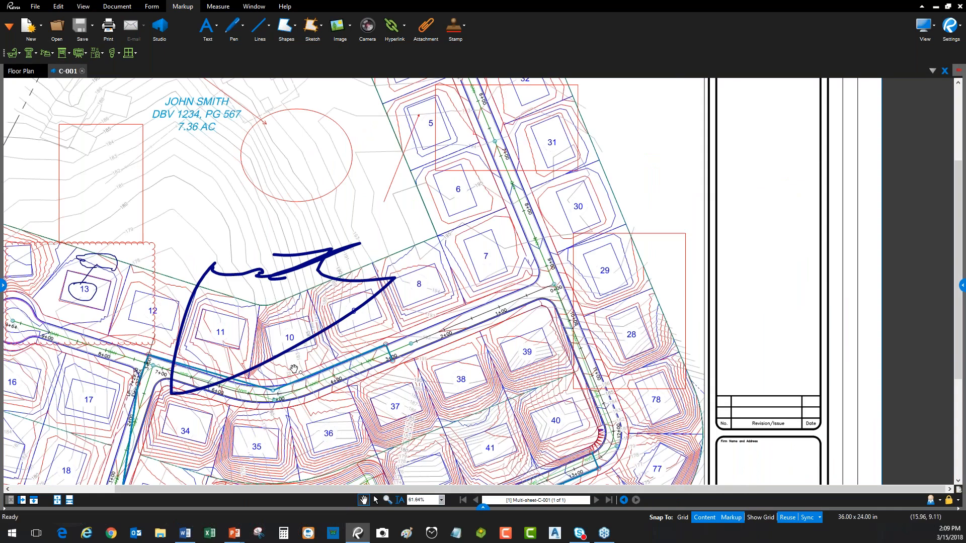
{"action": "left_click", "coordinate": [30, 72]}
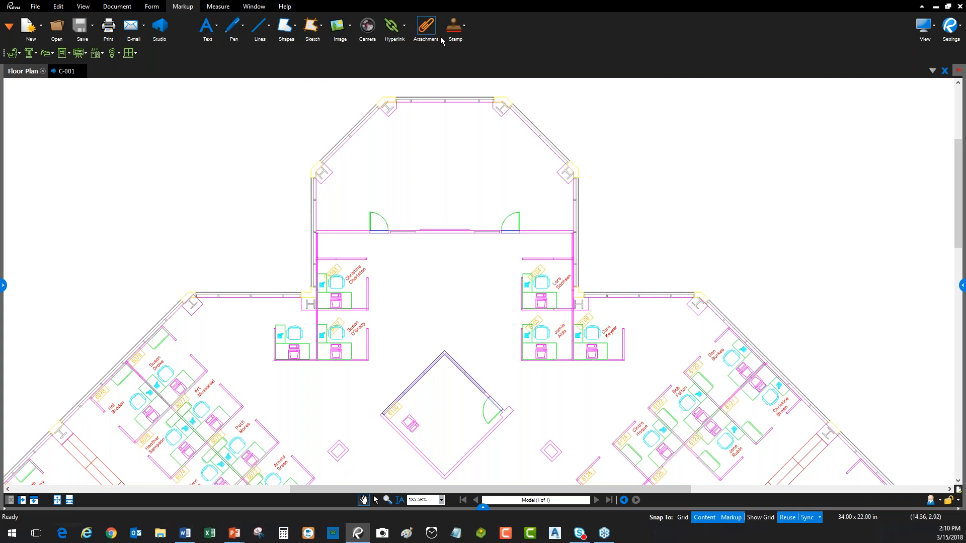
Step: Add a callout reading "Check the size of this beam" that points to the lower-right column of the large angled room
{"action": "left_click_drag", "start_coordinate": [387, 124], "coordinate": [350, 142]}
{"action": "scroll", "coordinate": [504, 207], "scroll_direction": "up", "scroll_amount": 3}
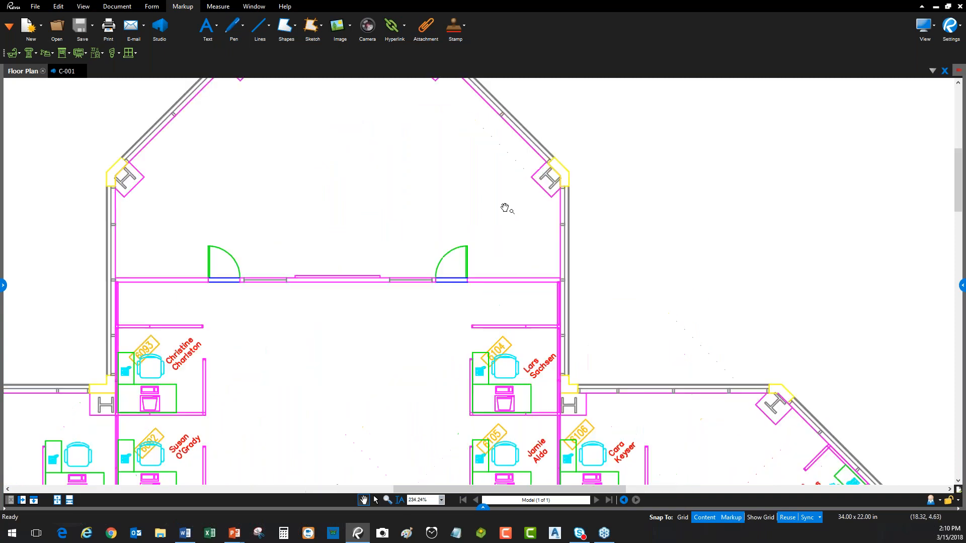
{"action": "left_click_drag", "start_coordinate": [505, 207], "coordinate": [488, 303]}
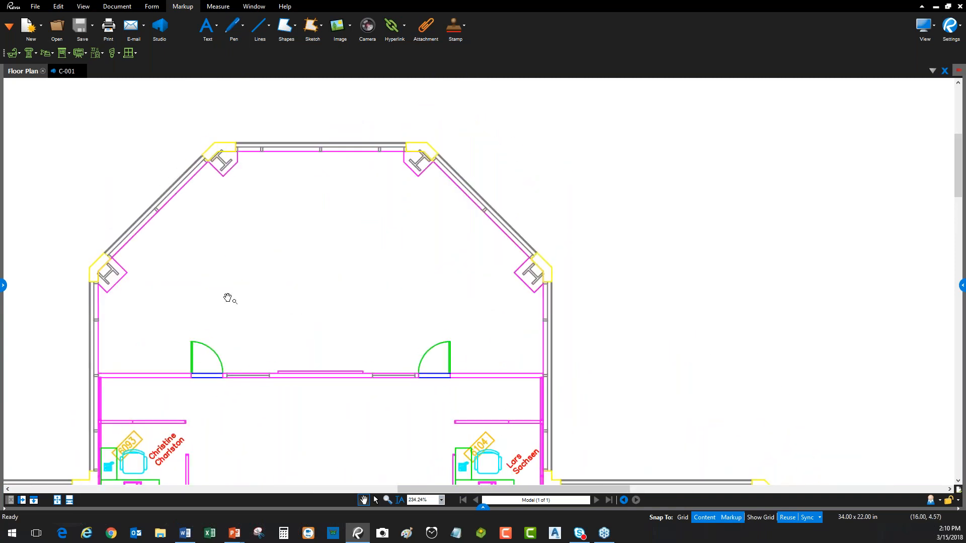
{"action": "left_click_drag", "start_coordinate": [268, 293], "coordinate": [254, 295]}
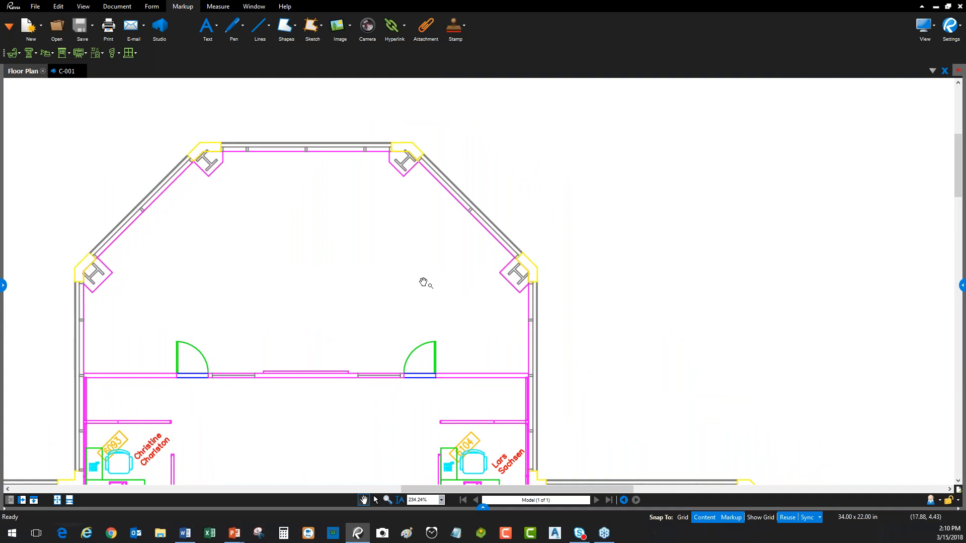
{"action": "left_click", "coordinate": [217, 30]}
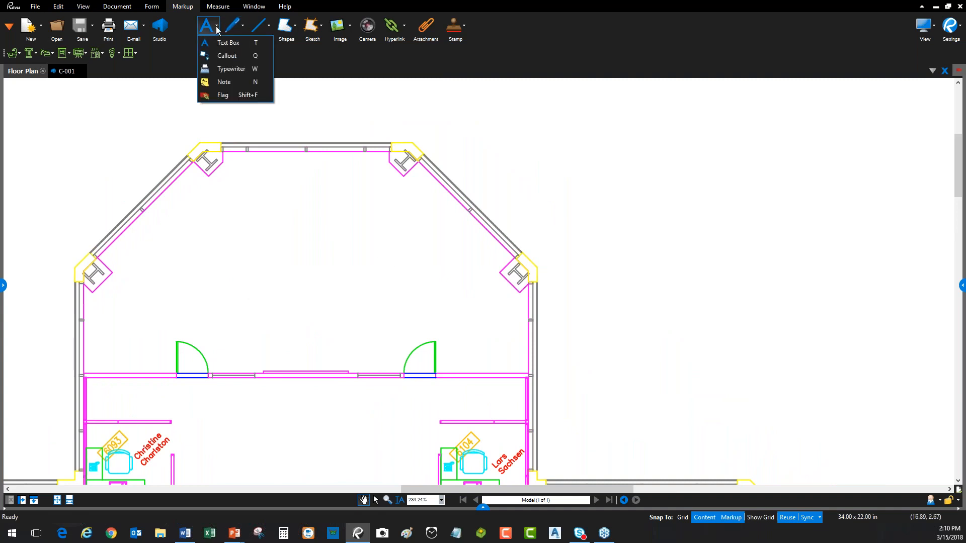
{"action": "left_click", "coordinate": [233, 53]}
{"action": "left_click", "coordinate": [594, 229]}
{"action": "type", "text": "Che"}
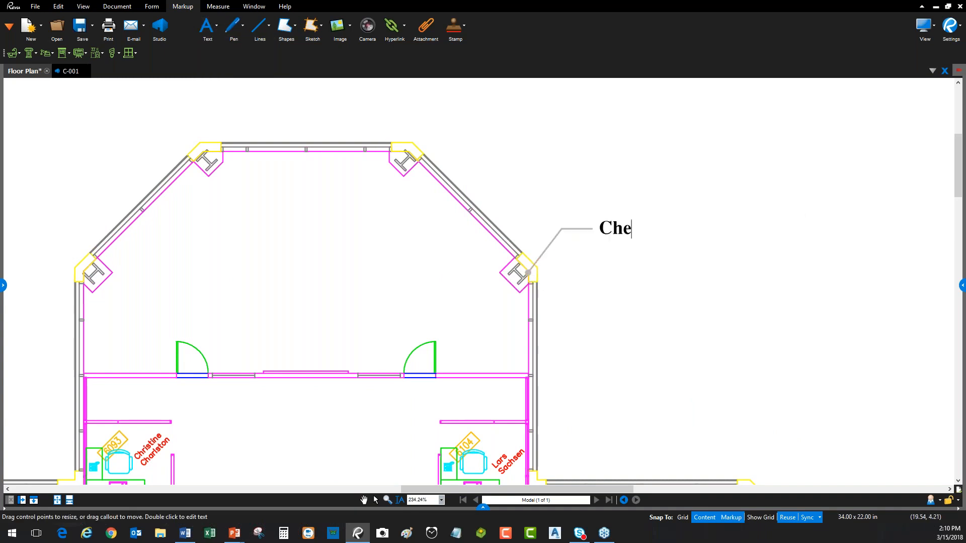
{"action": "type", "text": "ck the size of "}
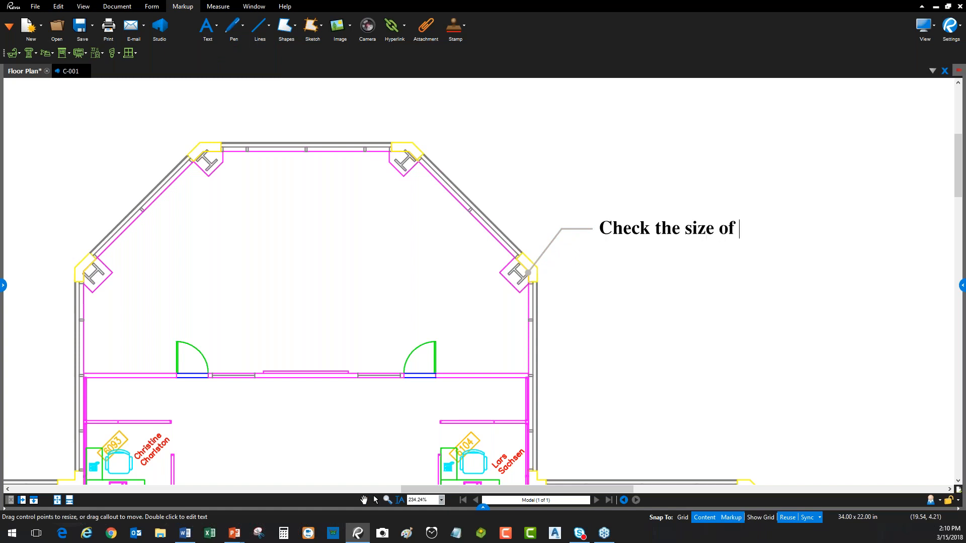
{"action": "type", "text": "this beam"}
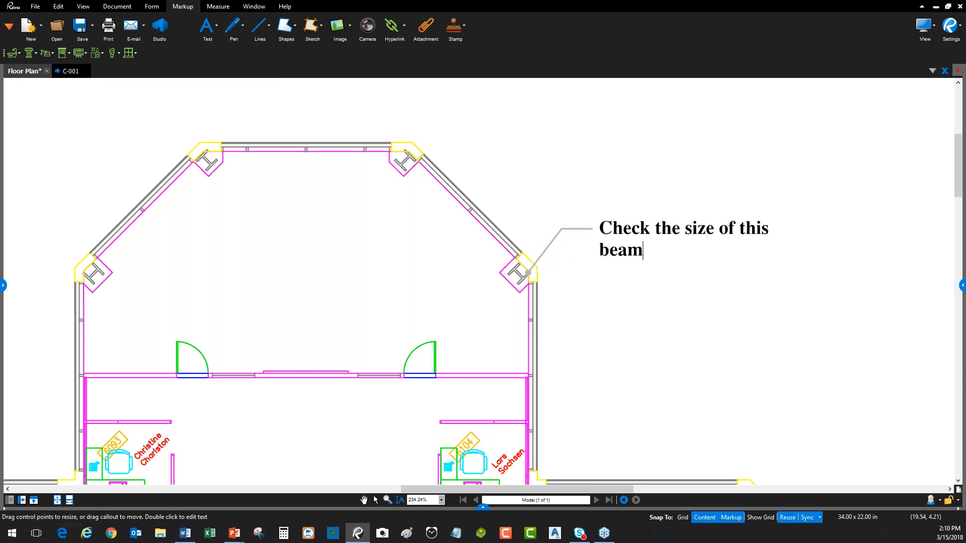
{"action": "left_click", "coordinate": [704, 299]}
{"action": "left_click", "coordinate": [643, 353]}
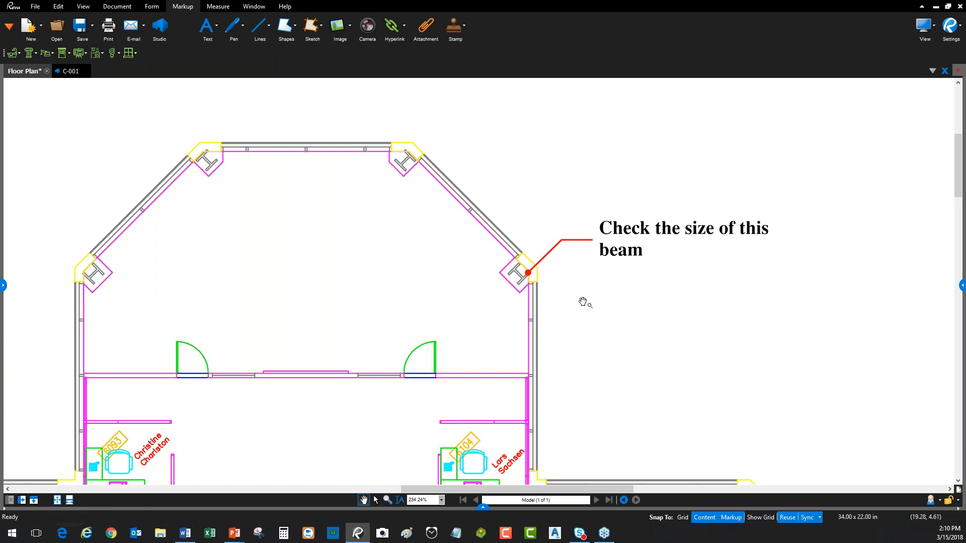
Step: Circle the room's upper-right column freehand with the Pen, adding a short leader line and a question mark beside it
{"action": "left_click", "coordinate": [231, 29]}
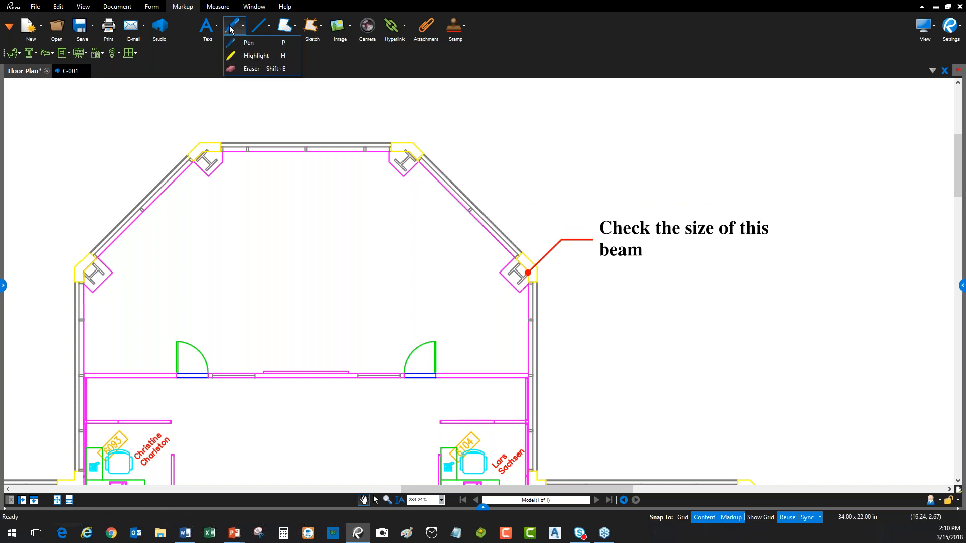
{"action": "left_click", "coordinate": [410, 131]}
{"action": "key", "text": "alt+p"}
{"action": "mouse_move", "coordinate": [412, 116]}
{"action": "left_mouse_down"}
{"action": "mouse_move", "coordinate": [410, 194]}
{"action": "mouse_move", "coordinate": [403, 103]}
{"action": "left_mouse_up"}
{"action": "left_click_drag", "start_coordinate": [463, 128], "coordinate": [551, 137]}
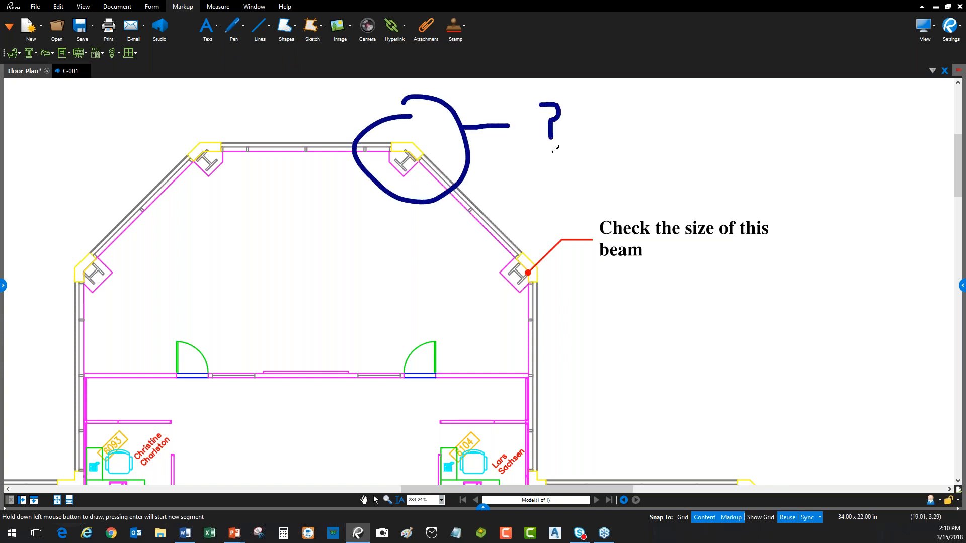
Step: Highlight the right-hand door in the room's lower wall with a freehand patch
{"action": "left_click", "coordinate": [243, 25]}
{"action": "left_click", "coordinate": [254, 58]}
{"action": "mouse_move", "coordinate": [404, 373]}
{"action": "left_mouse_down"}
{"action": "mouse_move", "coordinate": [458, 388]}
{"action": "mouse_move", "coordinate": [377, 357]}
{"action": "mouse_move", "coordinate": [443, 347]}
{"action": "mouse_move", "coordinate": [476, 370]}
{"action": "mouse_move", "coordinate": [434, 349]}
{"action": "left_mouse_up"}
Step: Add a callout reading "REmove this door" that points to the highlighted door
{"action": "left_click", "coordinate": [217, 25]}
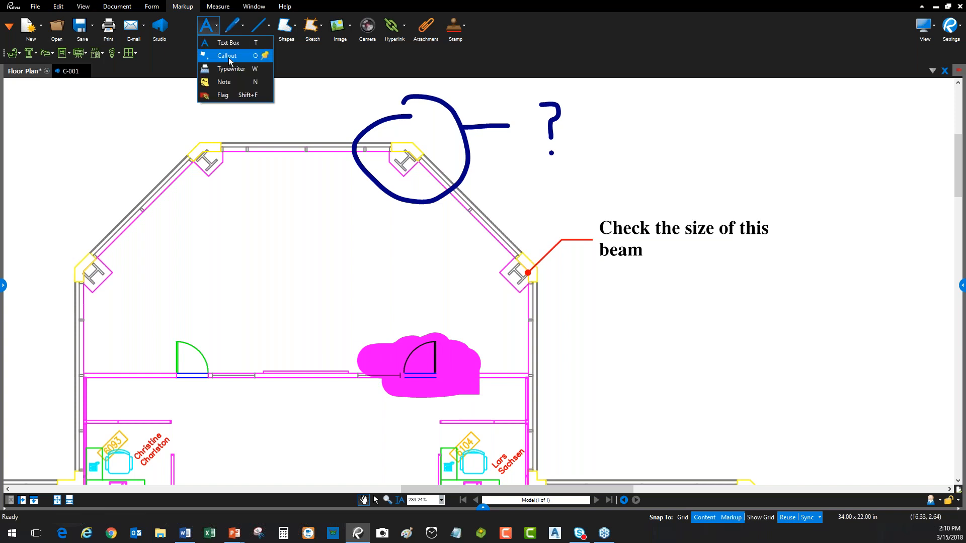
{"action": "left_click", "coordinate": [229, 59]}
{"action": "left_click", "coordinate": [468, 365]}
{"action": "left_click", "coordinate": [580, 325]}
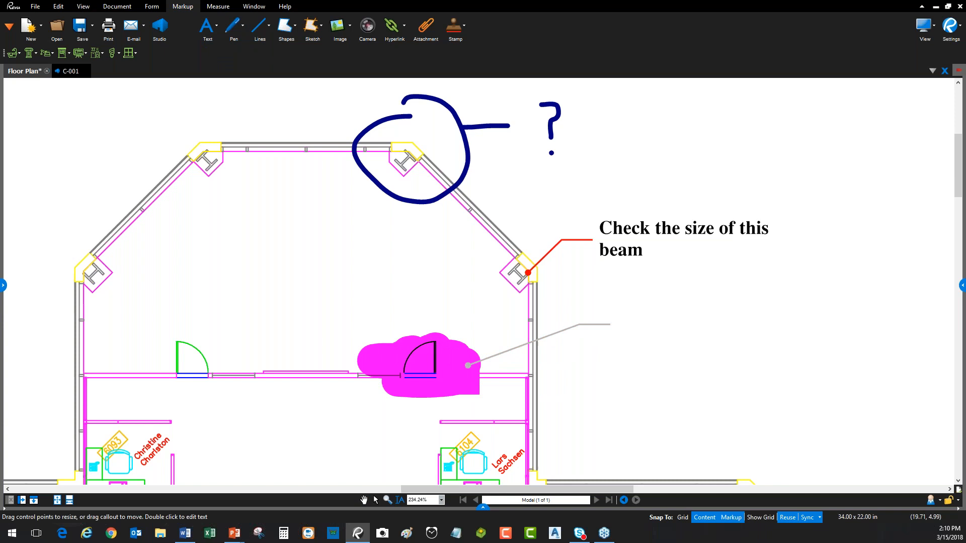
{"action": "type", "text": "REmove th"}
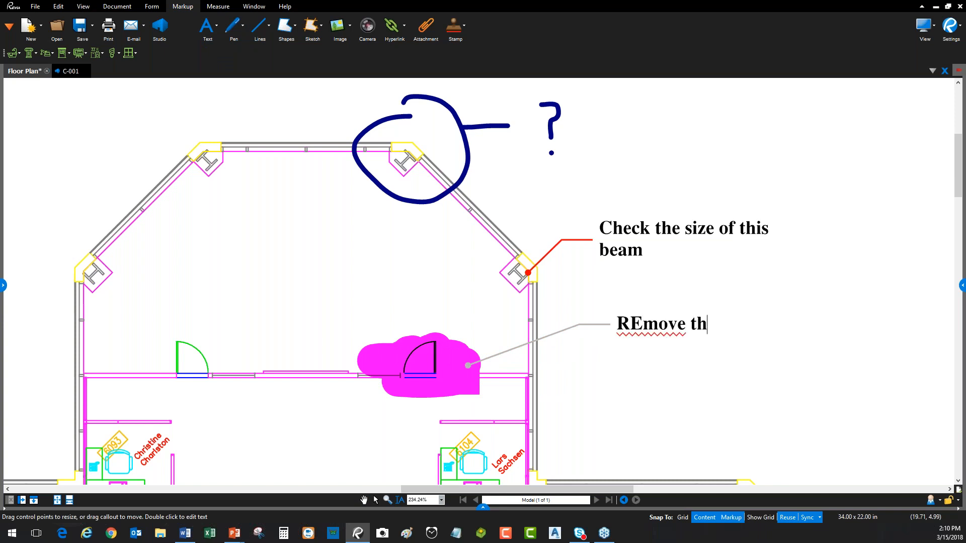
{"action": "type", "text": "is door"}
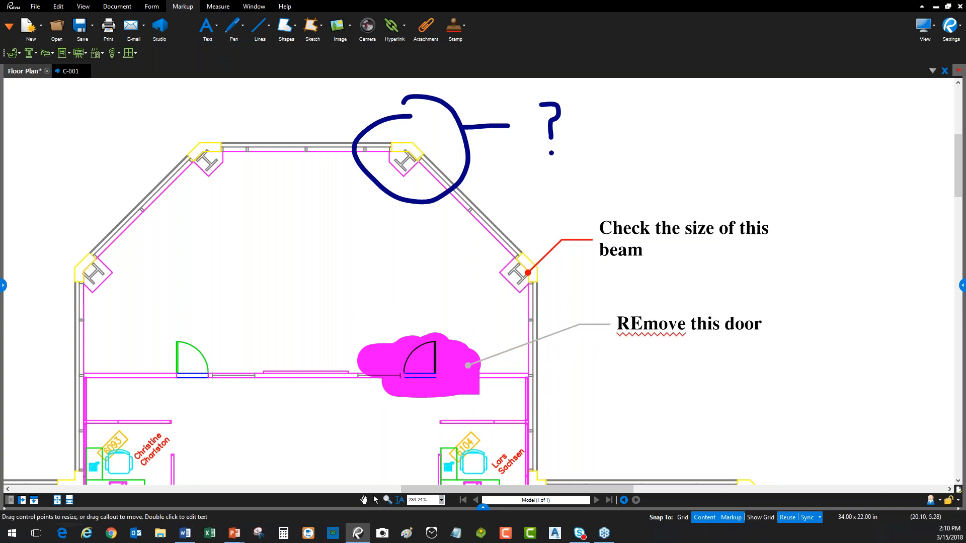
{"action": "left_click", "coordinate": [649, 356]}
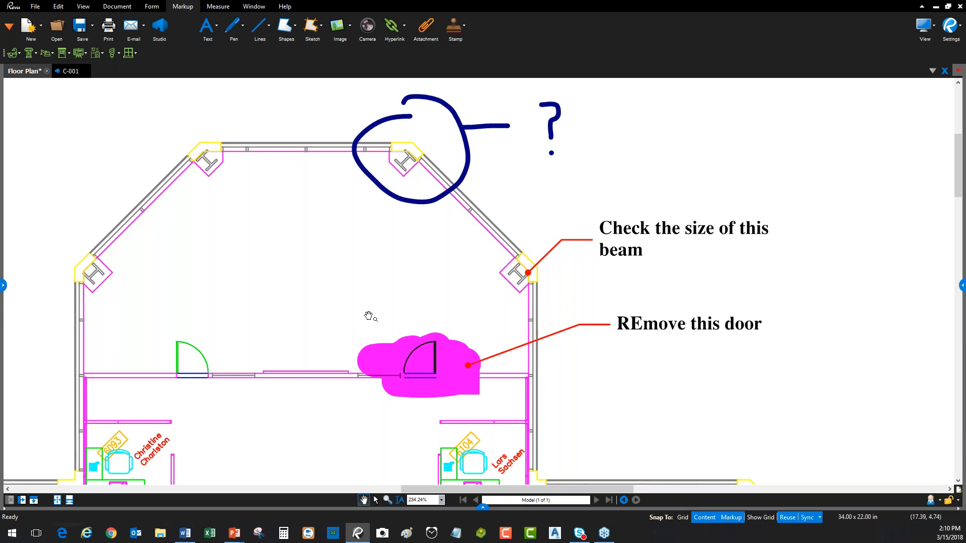
Step: Draw a polyline from the upper-right slanted wall across the room and down to the chair in cubicle 6093
{"action": "left_click", "coordinate": [263, 30]}
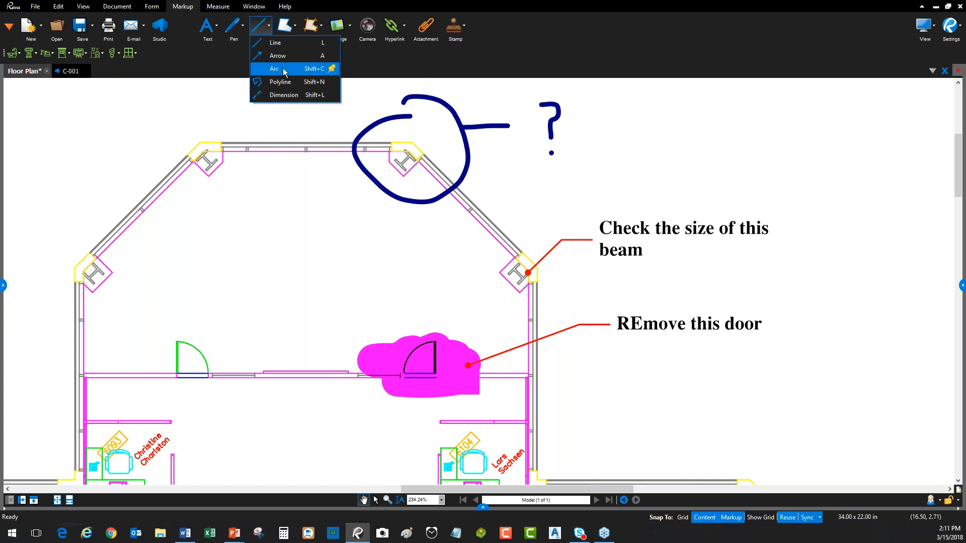
{"action": "left_click", "coordinate": [282, 83]}
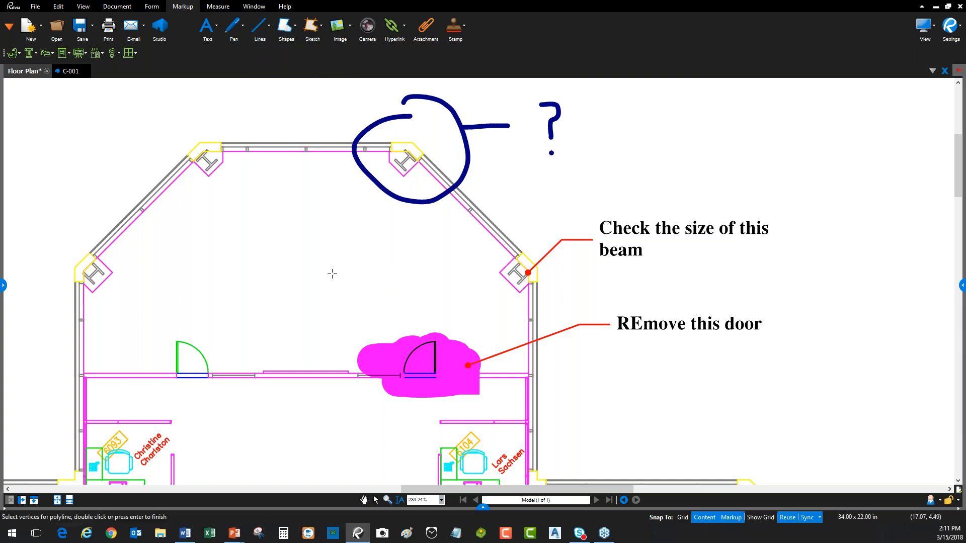
{"action": "left_click", "coordinate": [487, 231]}
{"action": "left_click", "coordinate": [443, 272]}
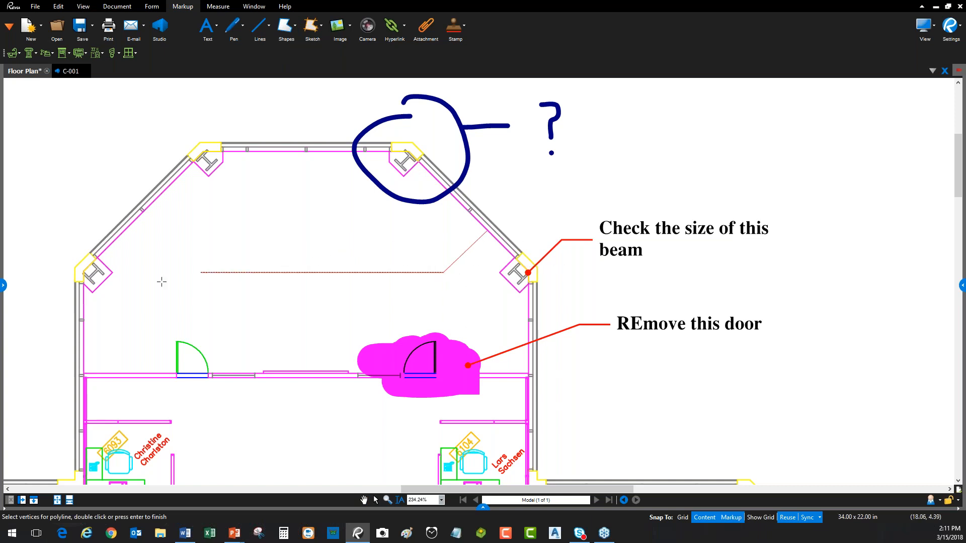
{"action": "left_click", "coordinate": [163, 273]}
{"action": "left_click", "coordinate": [127, 414]}
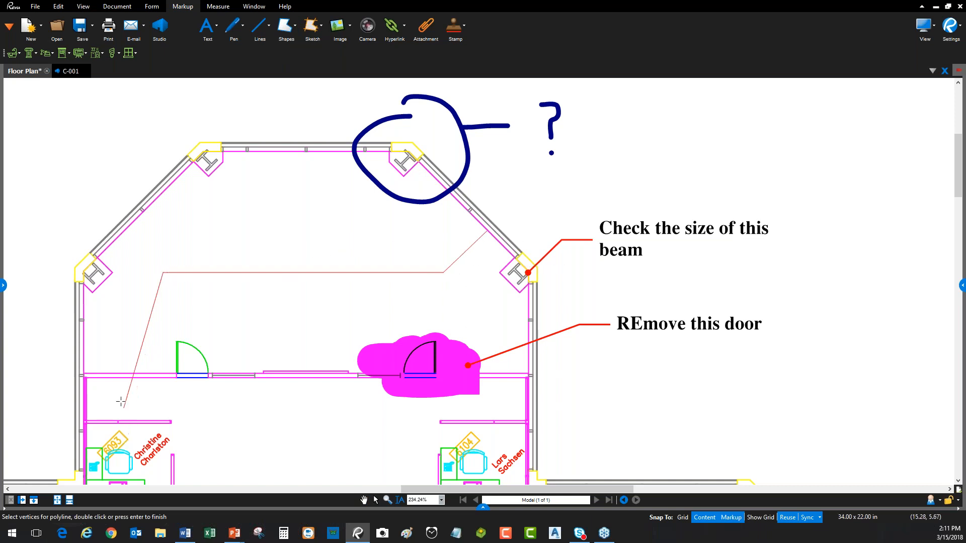
{"action": "left_click", "coordinate": [119, 397]}
{"action": "double_click", "coordinate": [118, 461]}
Step: Set the polyline's color to blue and its line style to Hot Water, leaving the side panel collapsed and the polyline deselected
{"action": "left_click", "coordinate": [276, 274]}
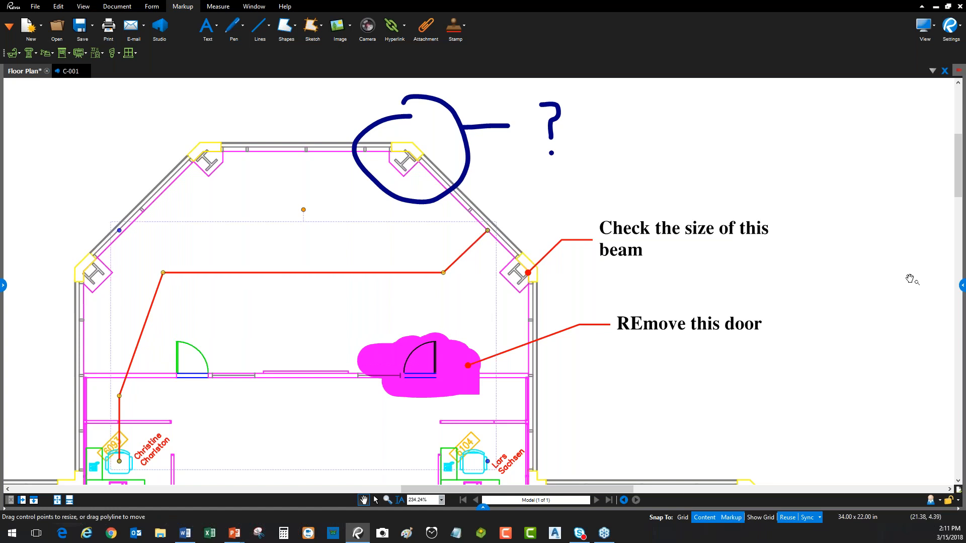
{"action": "left_click", "coordinate": [961, 285]}
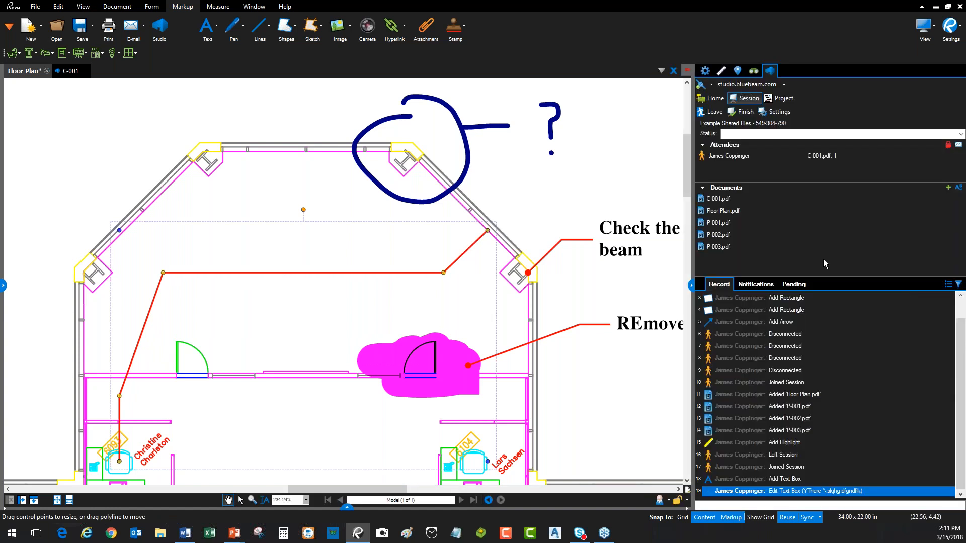
{"action": "left_click", "coordinate": [705, 72]}
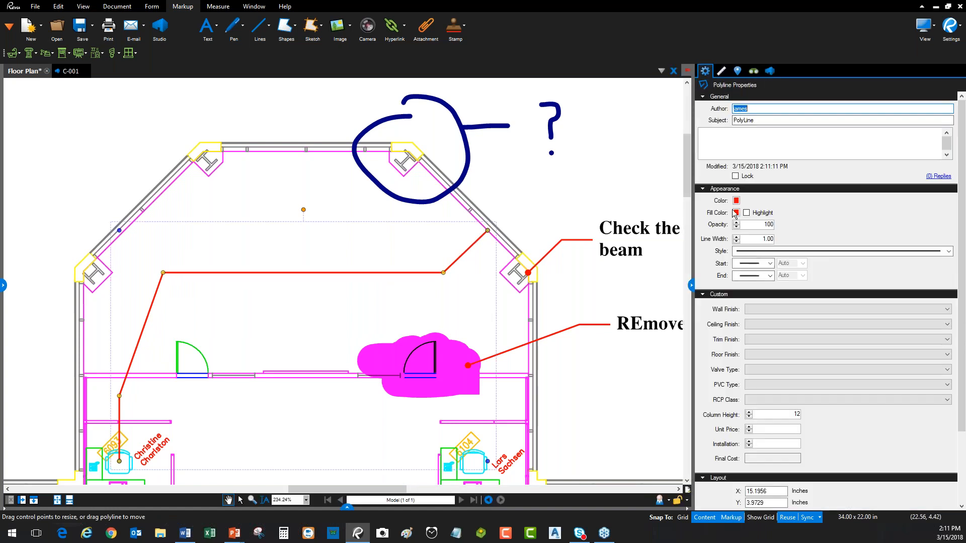
{"action": "left_click", "coordinate": [737, 200]}
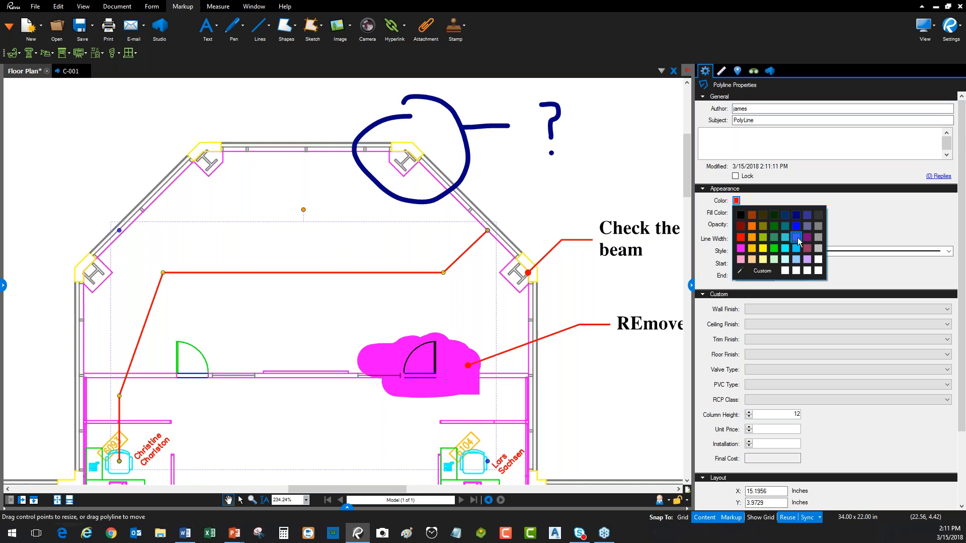
{"action": "left_click", "coordinate": [796, 226]}
{"action": "left_click", "coordinate": [810, 253]}
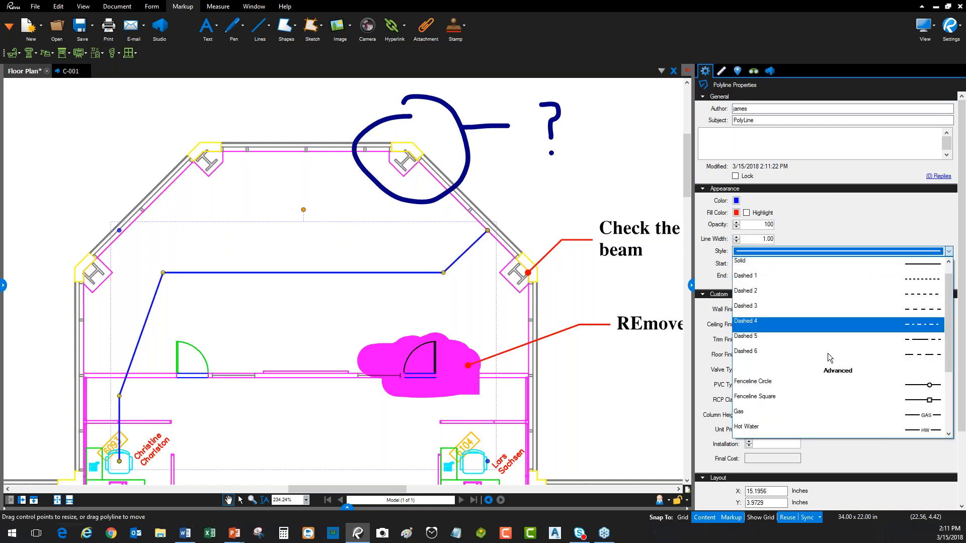
{"action": "scroll", "coordinate": [828, 410], "scroll_direction": "down", "scroll_amount": 3}
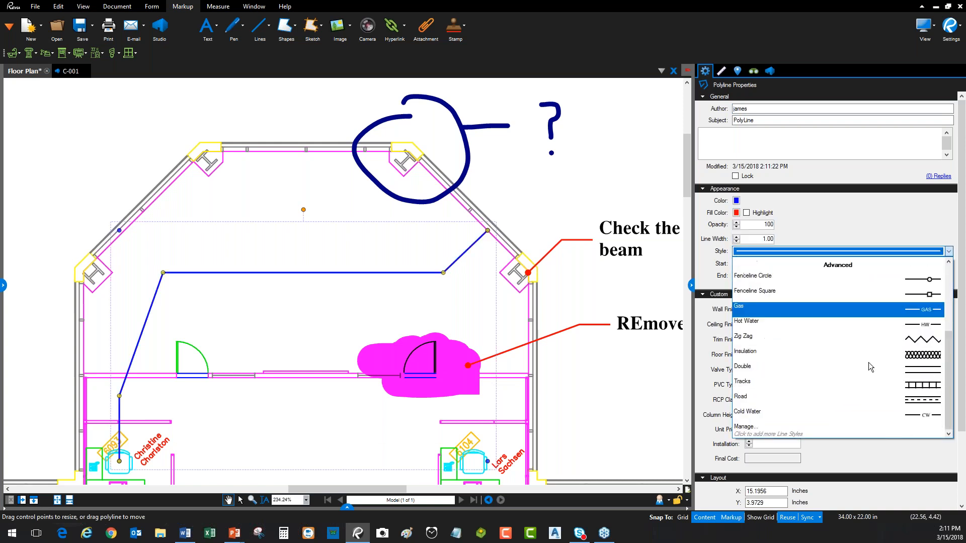
{"action": "left_click", "coordinate": [906, 330]}
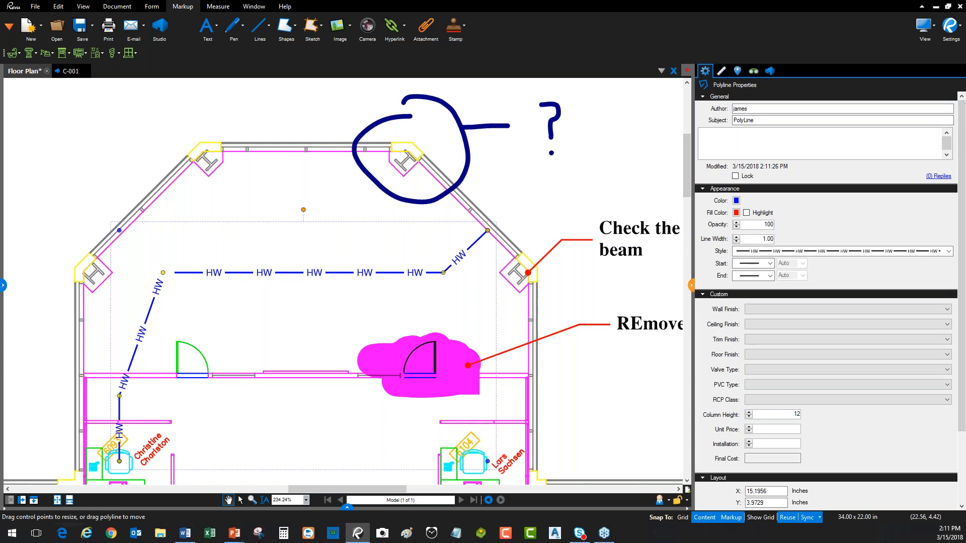
{"action": "left_click", "coordinate": [691, 286]}
{"action": "key", "text": "Escape"}
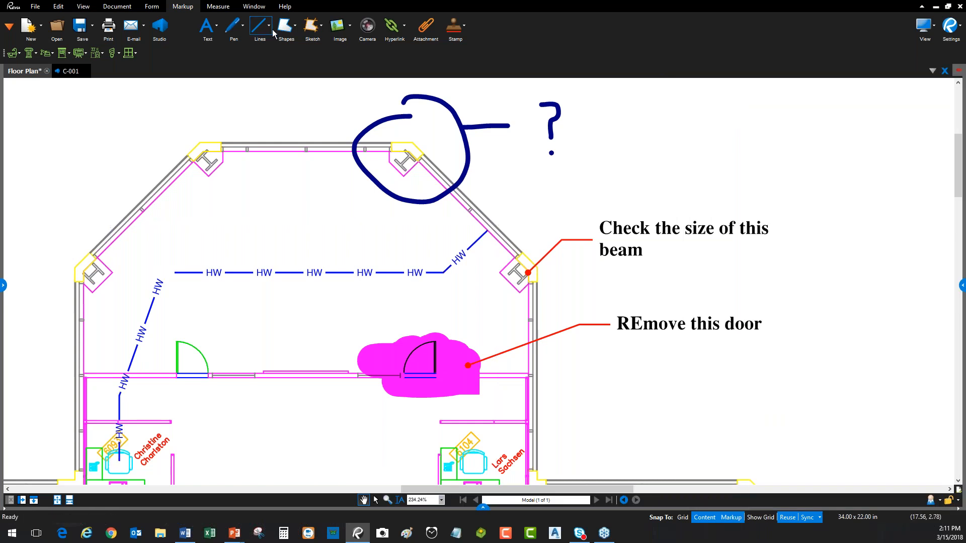
Step: Draw a small upright rectangle in the middle of the upper room and an ellipse just left of it
{"action": "left_click", "coordinate": [294, 31]}
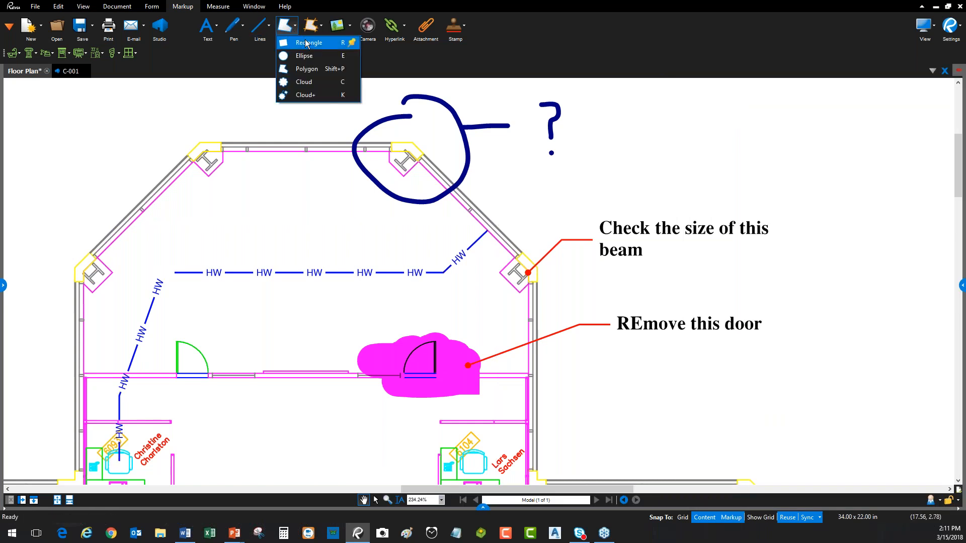
{"action": "left_click", "coordinate": [305, 43]}
{"action": "left_click_drag", "start_coordinate": [266, 178], "coordinate": [313, 254]}
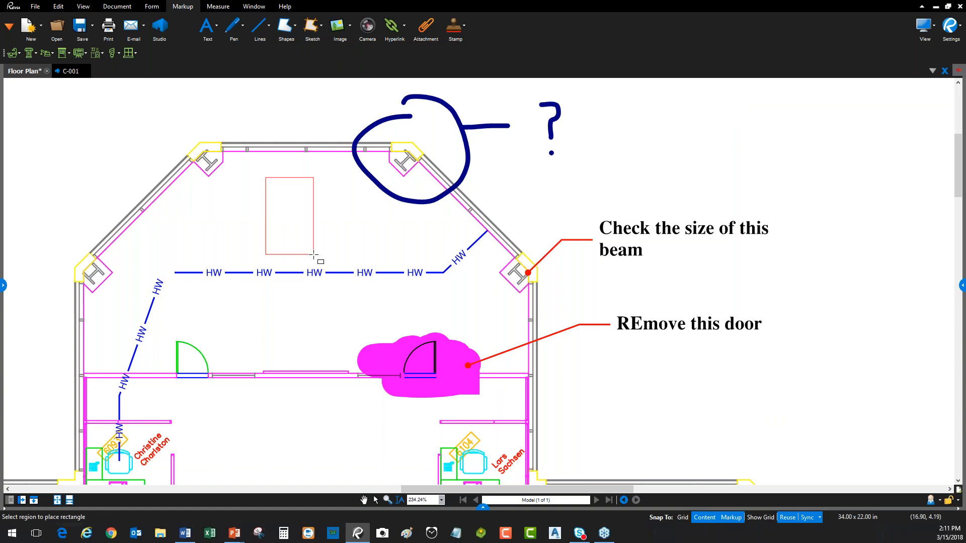
{"action": "left_click", "coordinate": [288, 37]}
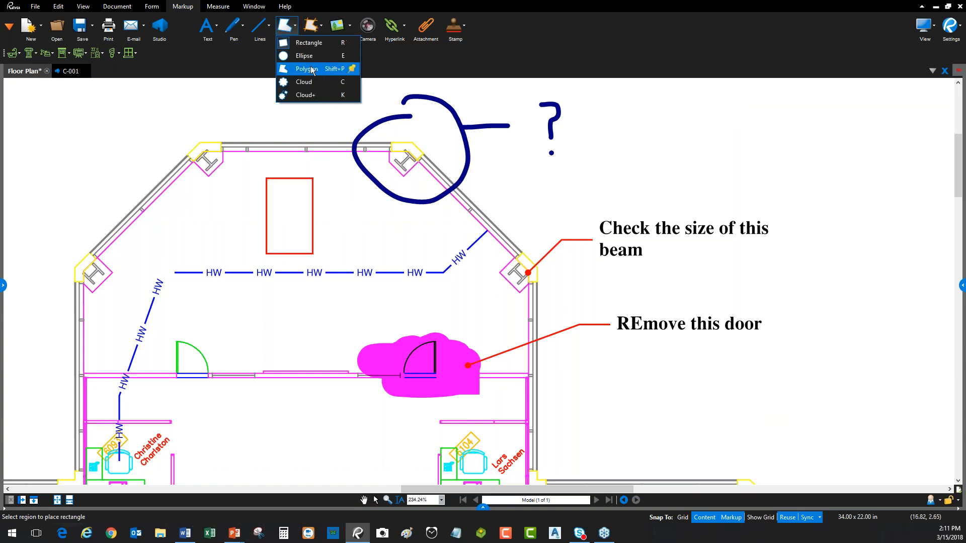
{"action": "left_click", "coordinate": [304, 55]}
{"action": "left_click_drag", "start_coordinate": [201, 202], "coordinate": [238, 245]}
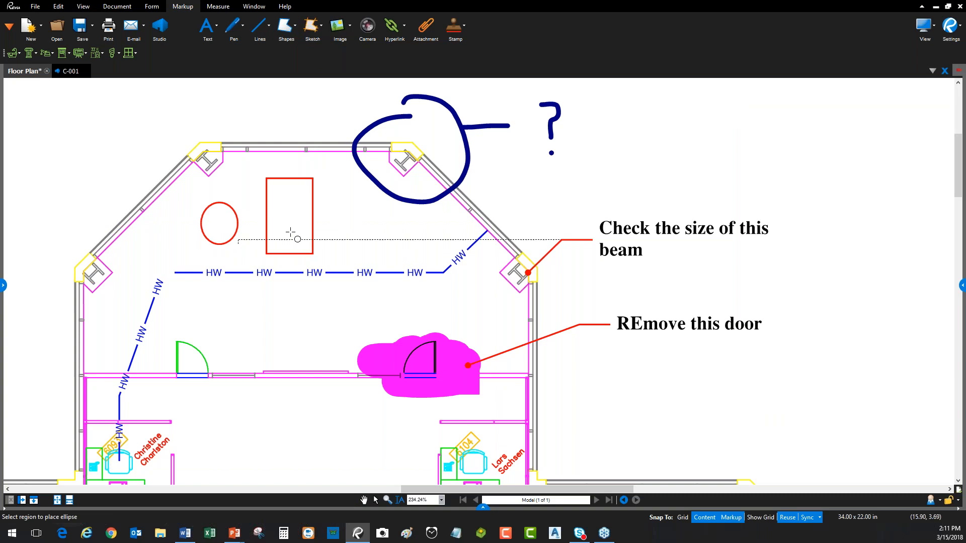
Step: Draw a rectangular cloud around the column at the lower end of the upper room's left slanted wall
{"action": "left_click", "coordinate": [286, 26]}
{"action": "left_click", "coordinate": [319, 89]}
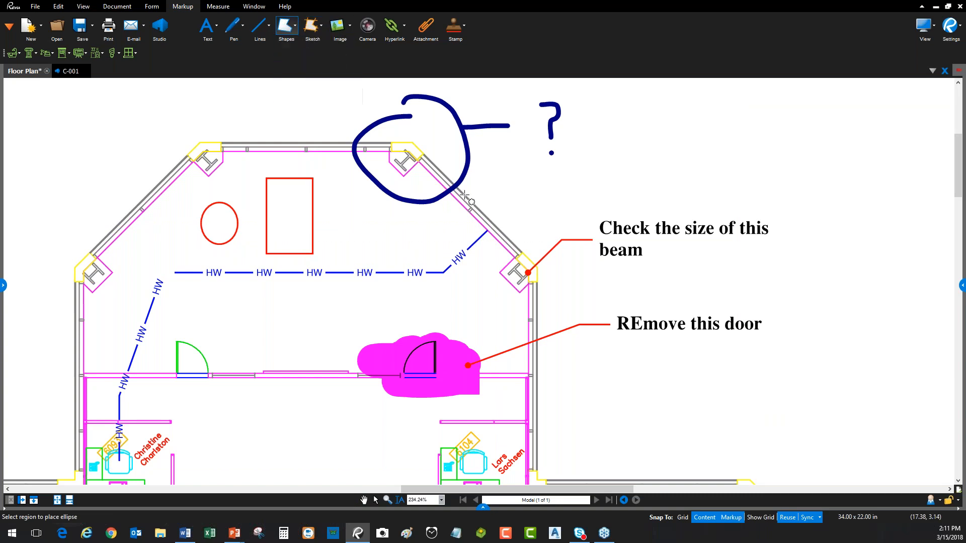
{"action": "scroll", "coordinate": [302, 151], "scroll_direction": "down", "scroll_amount": 2}
{"action": "left_click_drag", "start_coordinate": [206, 200], "coordinate": [280, 263]}
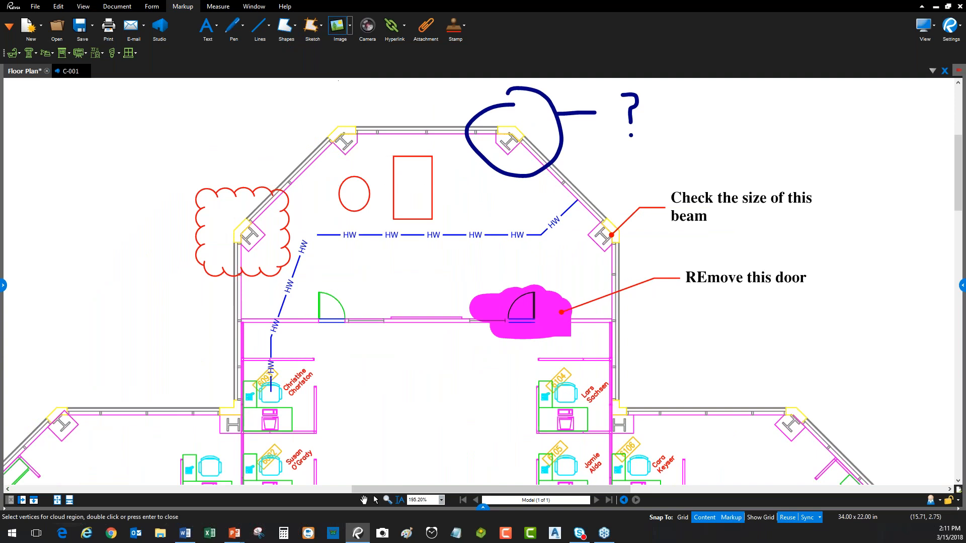
Step: Draw a multi-vertex cloud around cubicle 6093 below the upper room's left door
{"action": "left_click", "coordinate": [307, 343]}
{"action": "left_click", "coordinate": [196, 348]}
{"action": "left_click", "coordinate": [206, 430]}
{"action": "left_click", "coordinate": [236, 440]}
{"action": "left_click", "coordinate": [370, 437]}
{"action": "left_click", "coordinate": [399, 397]}
{"action": "left_click", "coordinate": [399, 378]}
{"action": "double_click", "coordinate": [360, 337]}
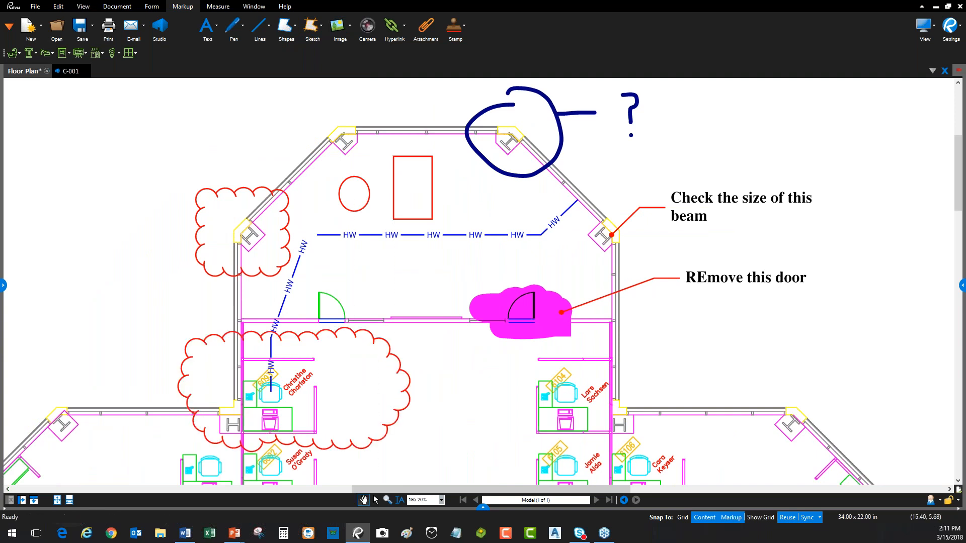
{"action": "left_click", "coordinate": [441, 331]}
Step: Fill the upper room's rectangle with orange and turn on its Highlight option
{"action": "left_click", "coordinate": [433, 197]}
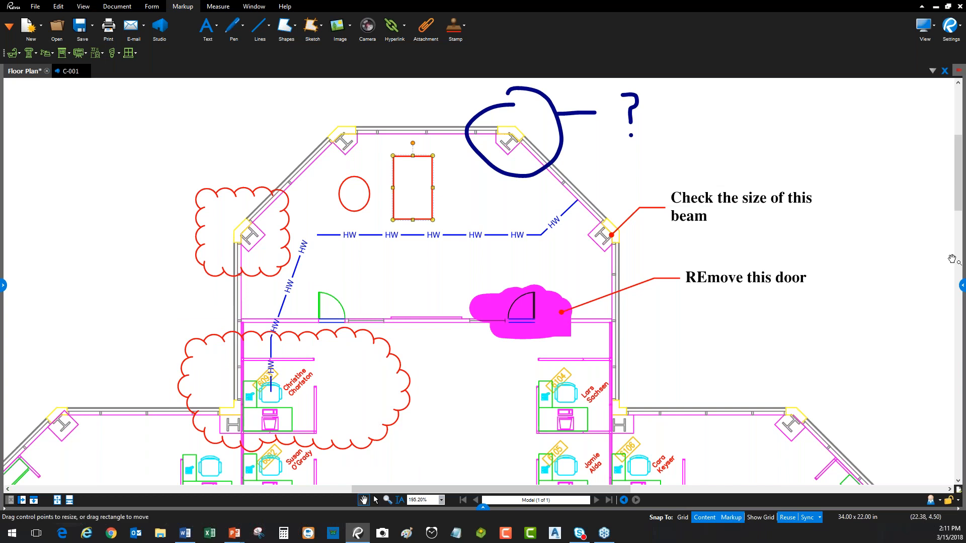
{"action": "left_click", "coordinate": [961, 286]}
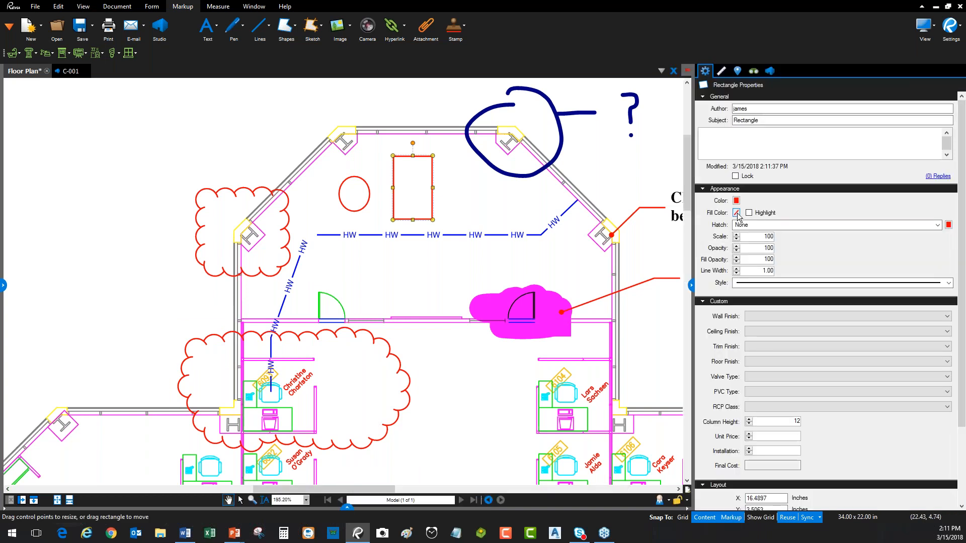
{"action": "left_click", "coordinate": [737, 213]}
{"action": "left_click", "coordinate": [755, 261]}
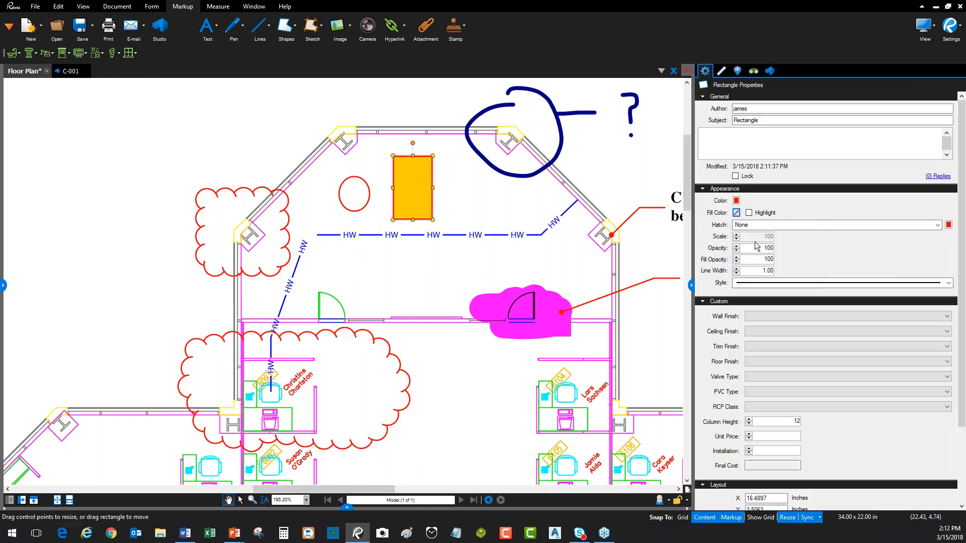
{"action": "left_click", "coordinate": [750, 213]}
Step: Move the orange rectangle onto cubicle 6104 and resize it to cover the workstation
{"action": "left_click_drag", "start_coordinate": [425, 196], "coordinate": [592, 459]}
{"action": "left_click_drag", "start_coordinate": [558, 391], "coordinate": [591, 366]}
{"action": "key", "text": "Escape"}
{"action": "scroll", "coordinate": [447, 165], "scroll_direction": "down", "scroll_amount": 2}
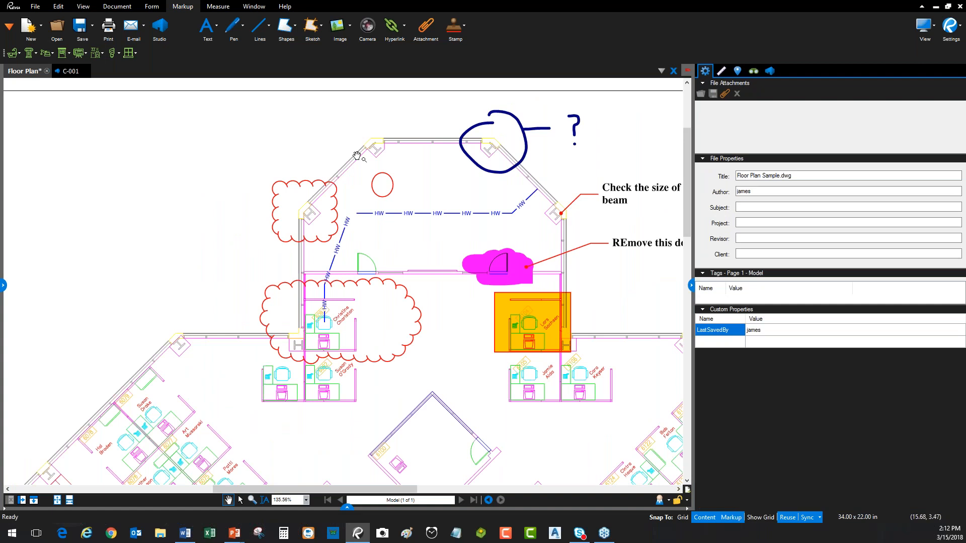
Step: Sketch a rectangle to scale, 10 ft wide and 20 ft high, in the blank area left of the upper room
{"action": "left_click", "coordinate": [317, 29]}
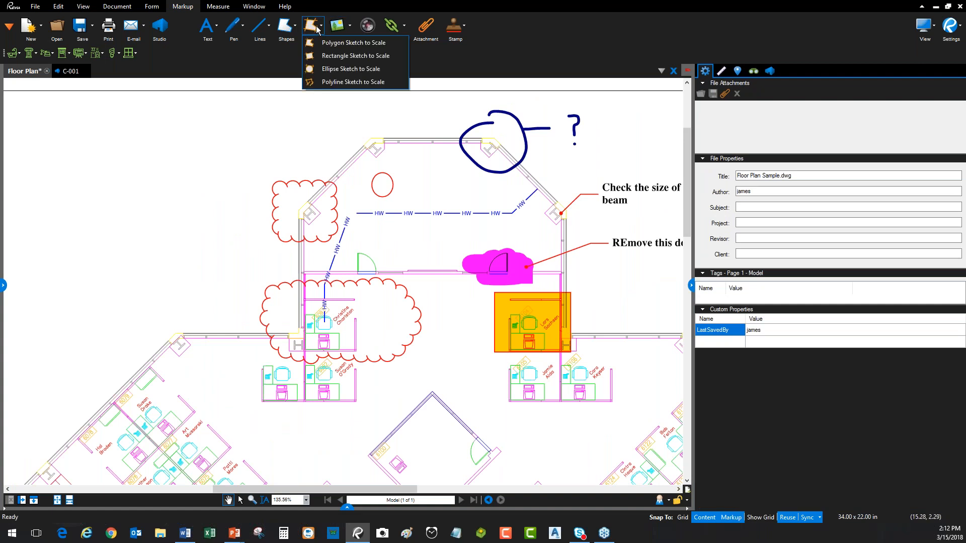
{"action": "left_click", "coordinate": [347, 56]}
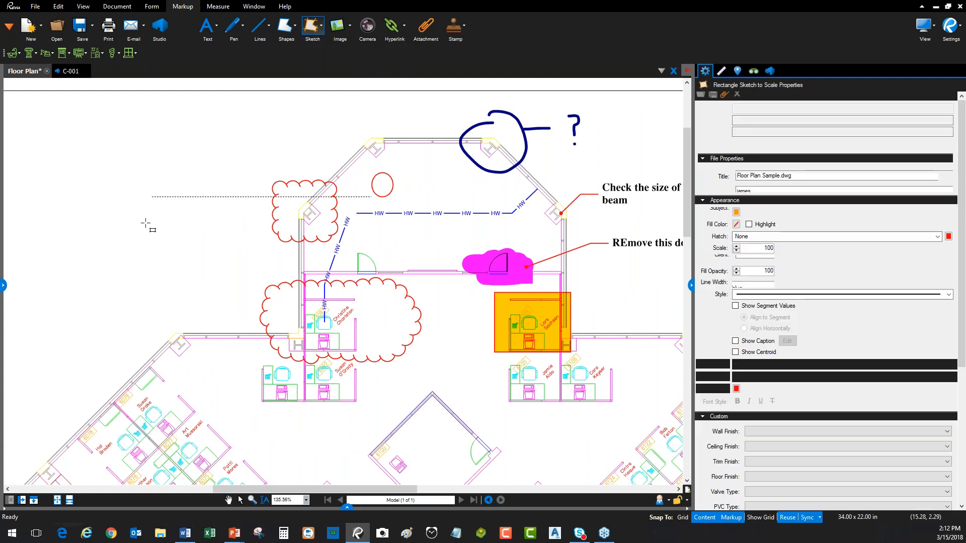
{"action": "left_click", "coordinate": [152, 273]}
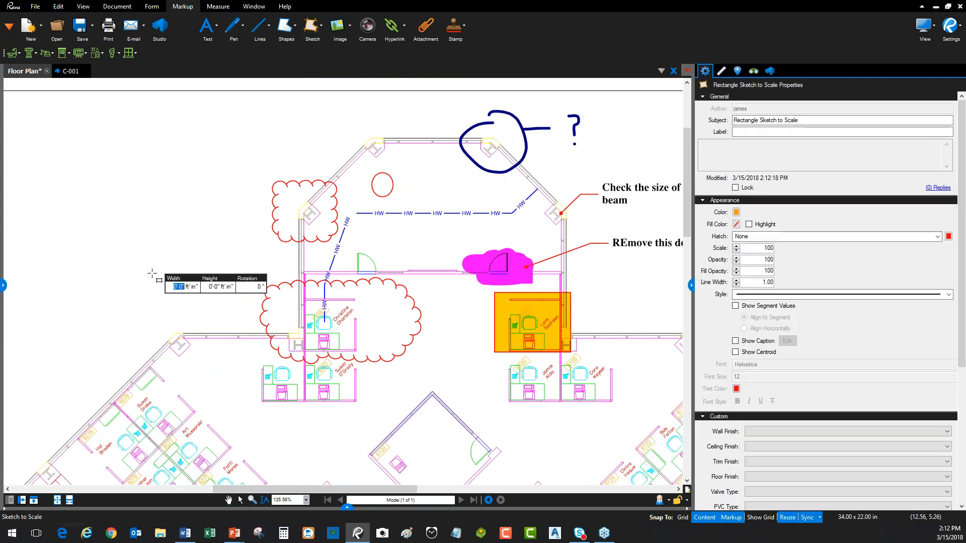
{"action": "type", "text": "10"}
{"action": "key", "text": "Tab"}
{"action": "type", "text": "20"}
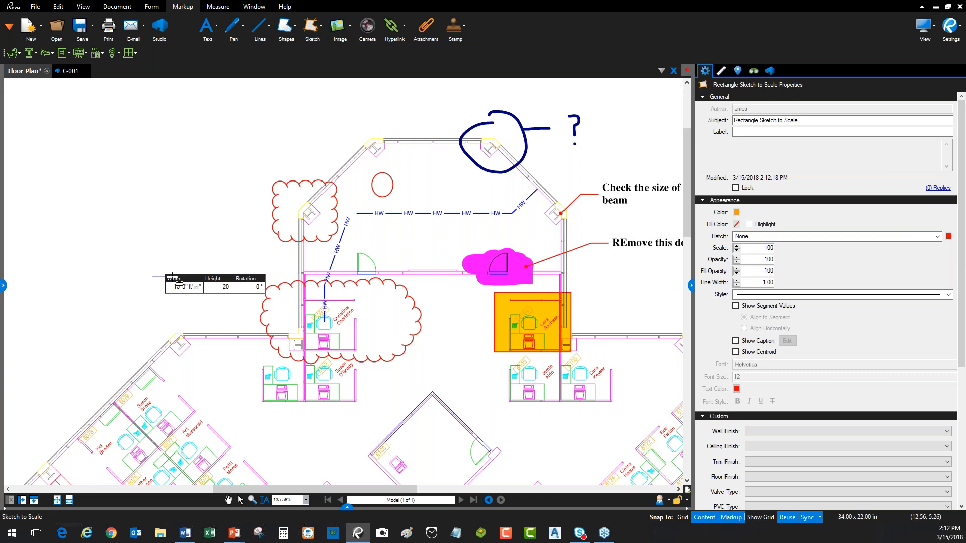
{"action": "key", "text": "Return"}
{"action": "key", "text": "Escape"}
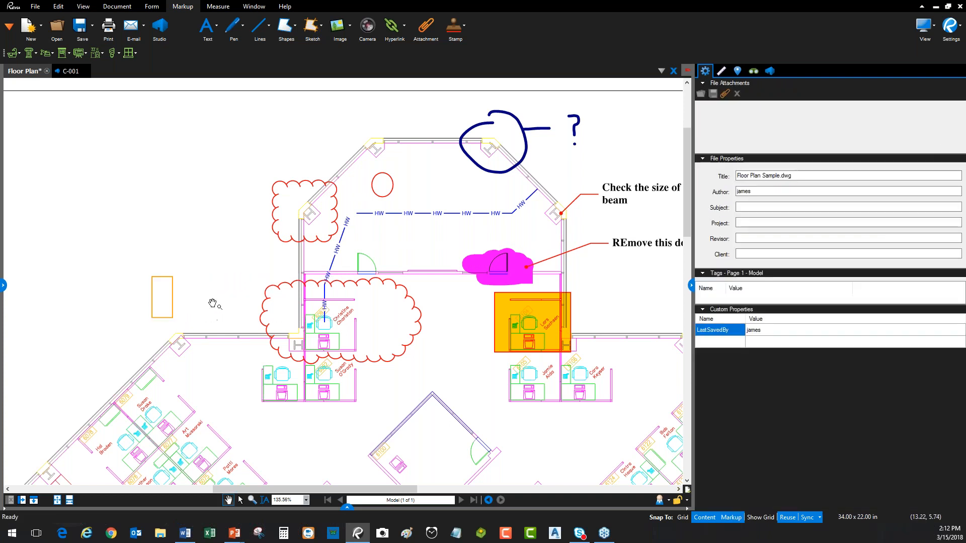
Step: Apply the Brick hatch to the scaled rectangle left of the upper room
{"action": "left_click", "coordinate": [173, 300]}
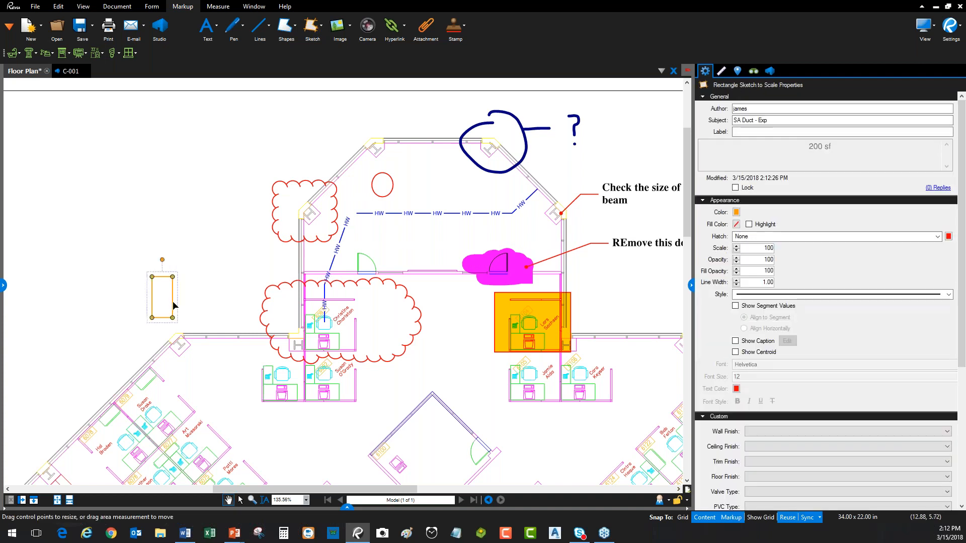
{"action": "left_click_drag", "start_coordinate": [171, 298], "coordinate": [240, 281]}
{"action": "left_click", "coordinate": [243, 313]}
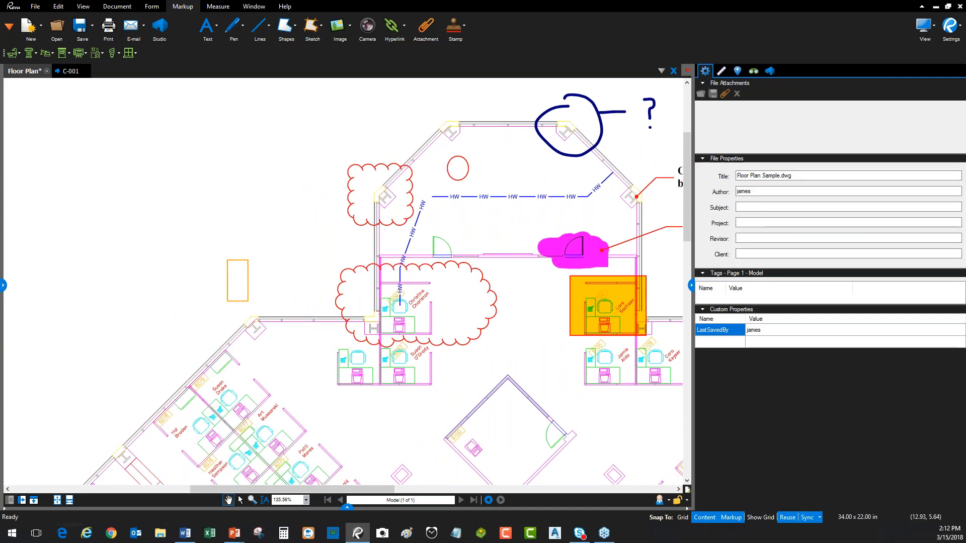
{"action": "mouse_move", "coordinate": [241, 289]}
{"action": "left_mouse_down"}
{"action": "mouse_move", "coordinate": [319, 261]}
{"action": "mouse_move", "coordinate": [313, 284]}
{"action": "left_mouse_up"}
{"action": "scroll", "coordinate": [326, 262], "scroll_direction": "up", "scroll_amount": 5}
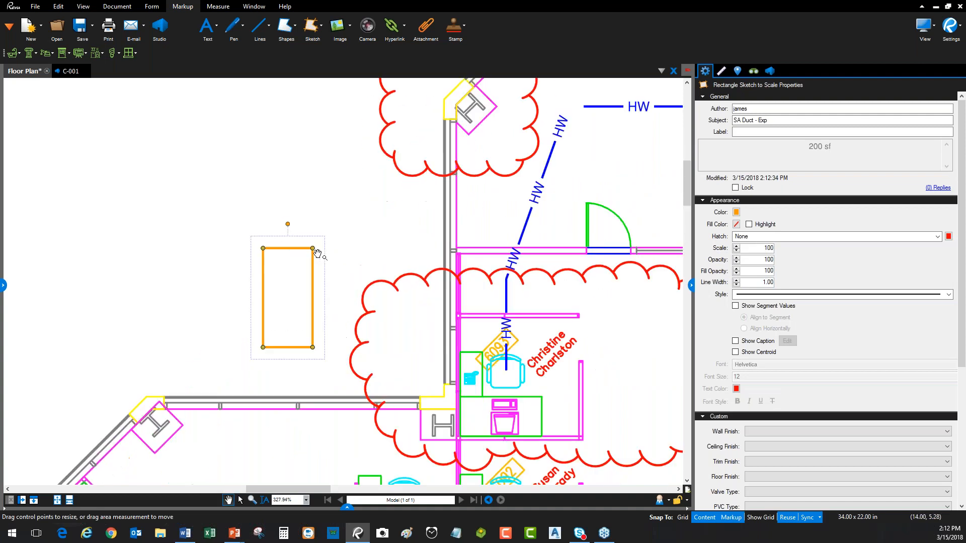
{"action": "left_click", "coordinate": [314, 262]}
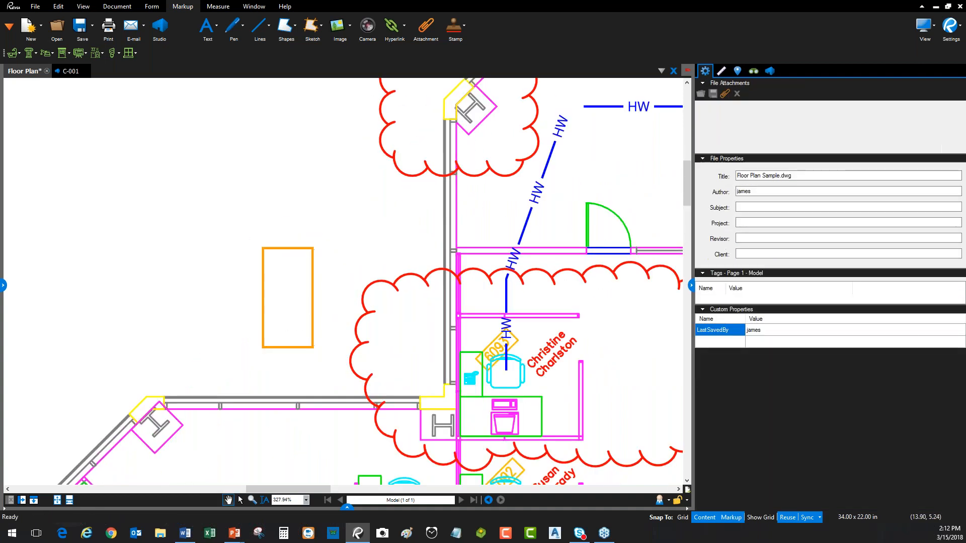
{"action": "left_click", "coordinate": [313, 262]}
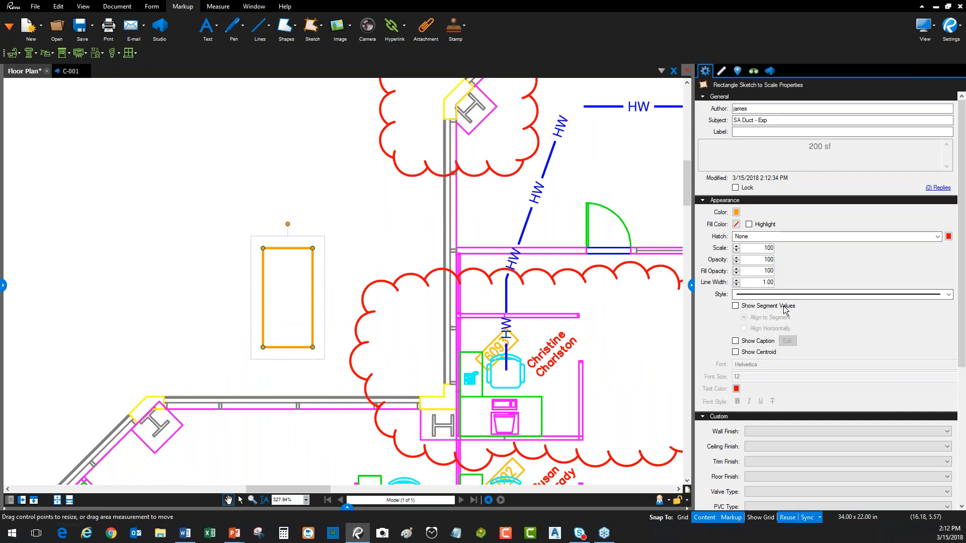
{"action": "left_click", "coordinate": [937, 236]}
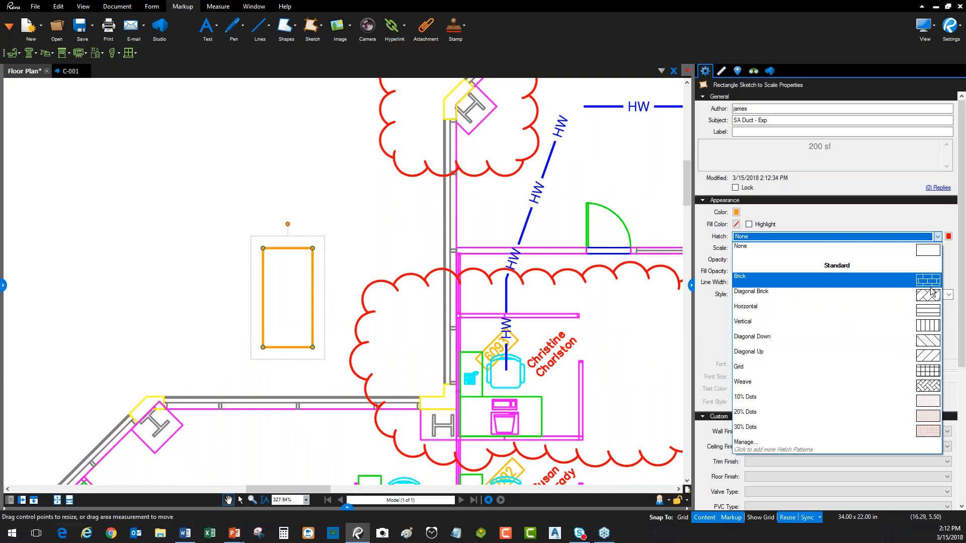
{"action": "left_click", "coordinate": [933, 287]}
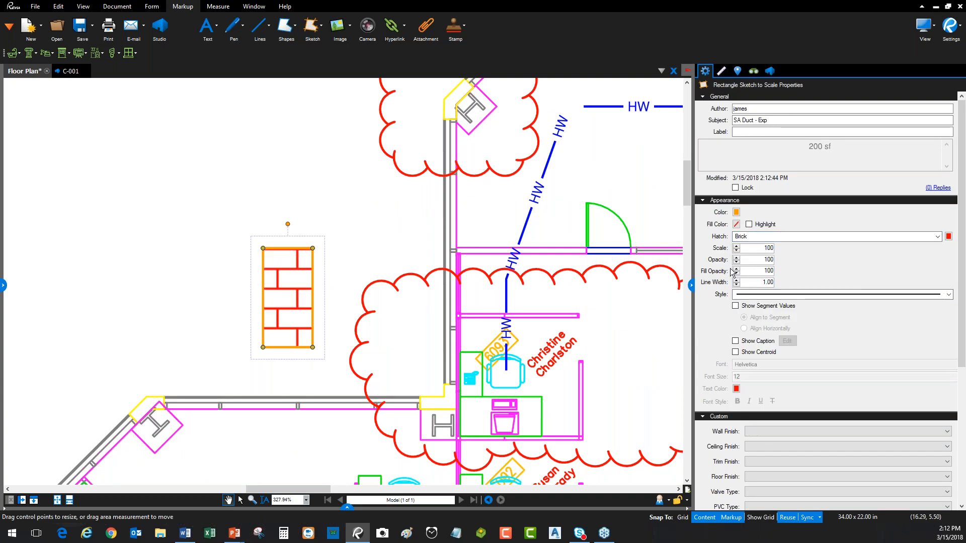
Step: Reduce the brick hatch's scale for a denser pattern and deselect the rectangle
{"action": "left_click", "coordinate": [737, 250]}
{"action": "left_click", "coordinate": [737, 251]}
{"action": "left_click", "coordinate": [737, 251]}
{"action": "left_click", "coordinate": [328, 225]}
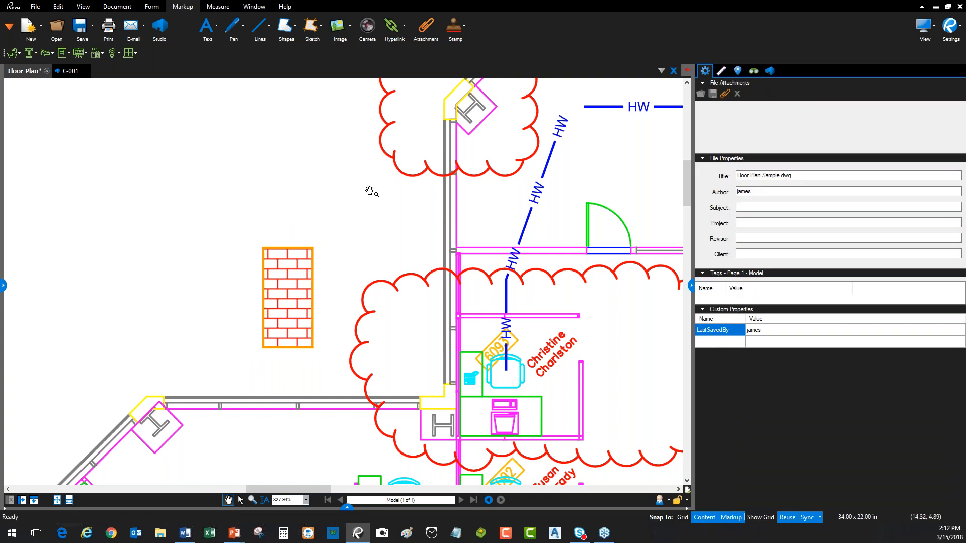
Step: Insert the image North Wall.jpg in the blank area at the sheet's upper left
{"action": "scroll", "coordinate": [387, 174], "scroll_direction": "down", "scroll_amount": 5}
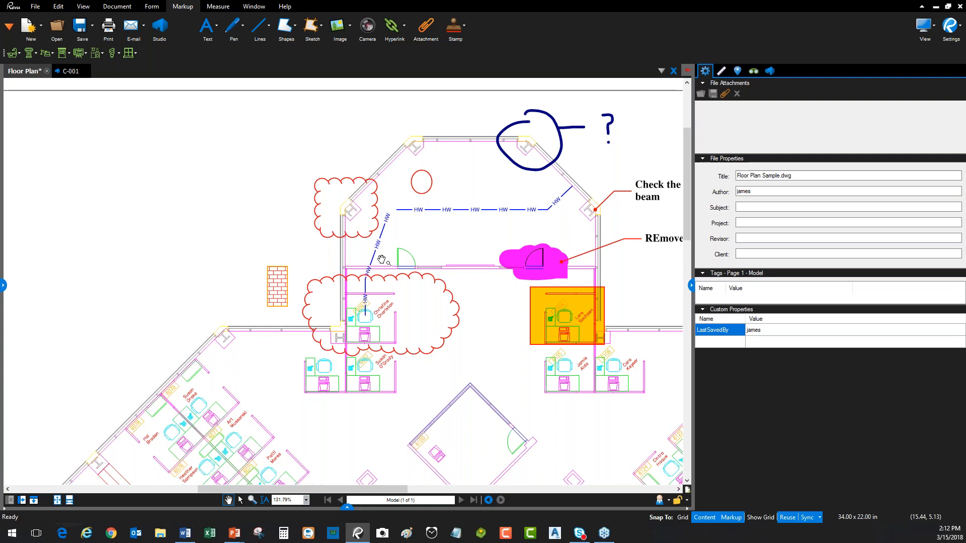
{"action": "left_click_drag", "start_coordinate": [505, 115], "coordinate": [401, 117]}
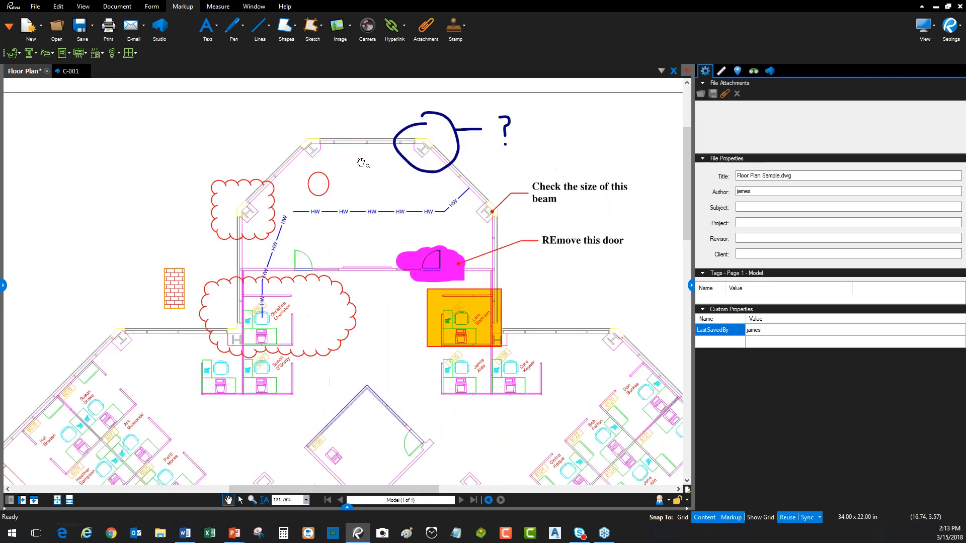
{"action": "scroll", "coordinate": [349, 180], "scroll_direction": "down", "scroll_amount": 3}
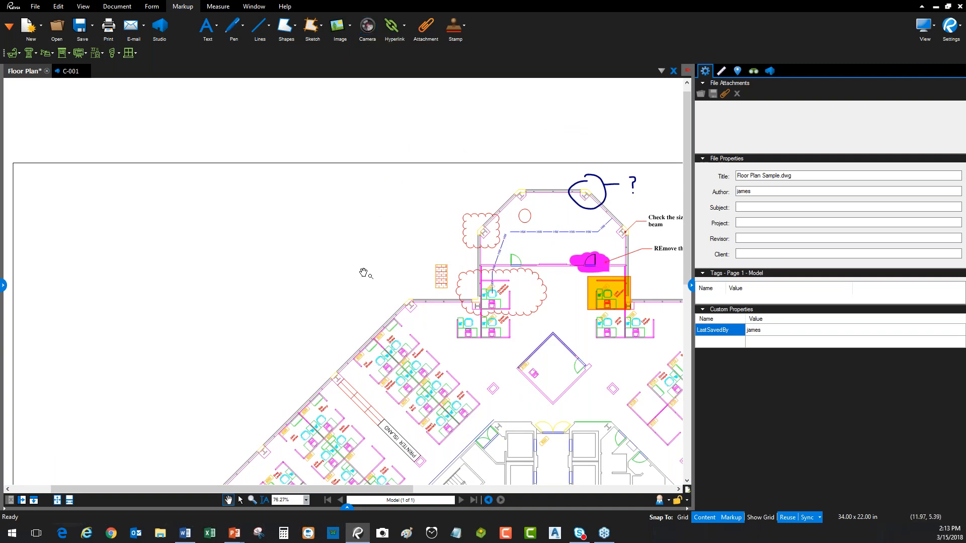
{"action": "scroll", "coordinate": [360, 263], "scroll_direction": "down", "scroll_amount": 1}
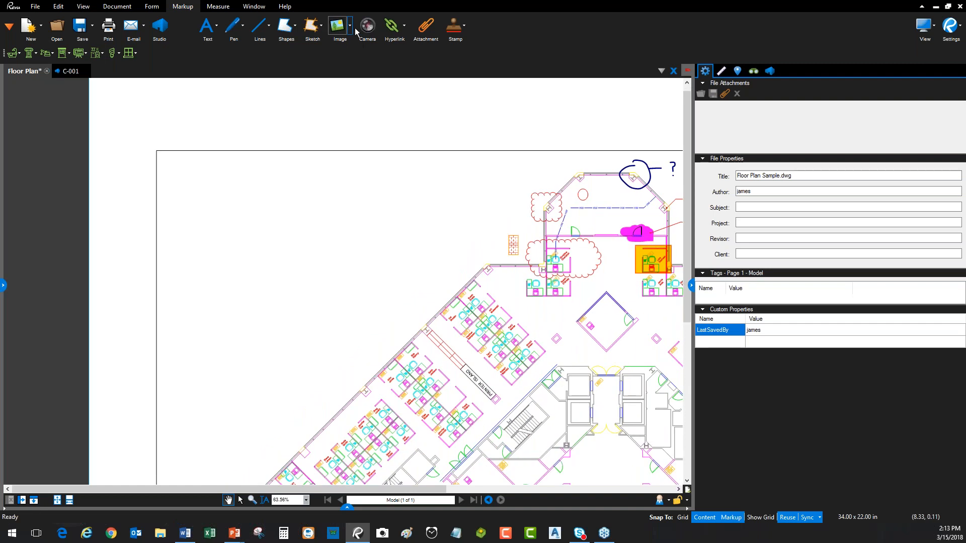
{"action": "key", "text": "ctrl+alt+i"}
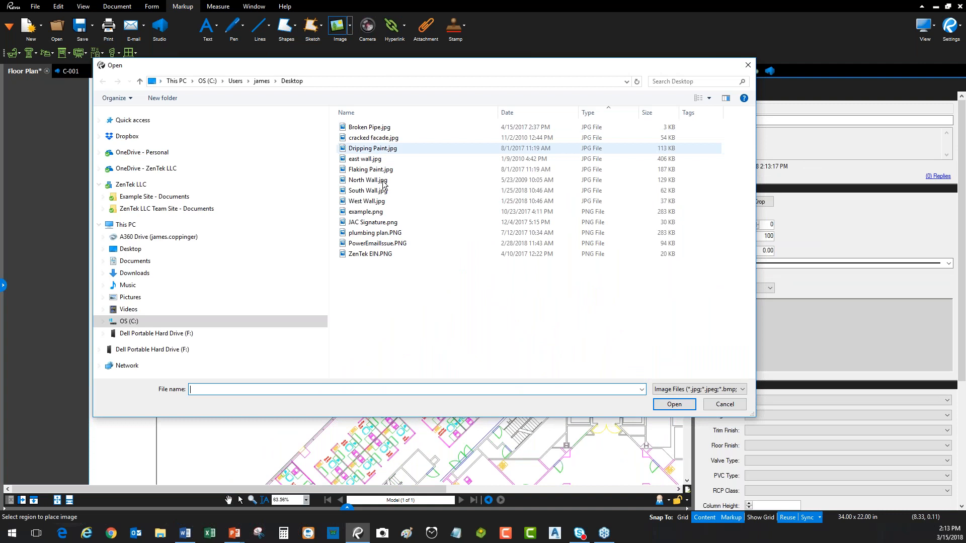
{"action": "left_click", "coordinate": [371, 180]}
{"action": "left_click", "coordinate": [683, 405]}
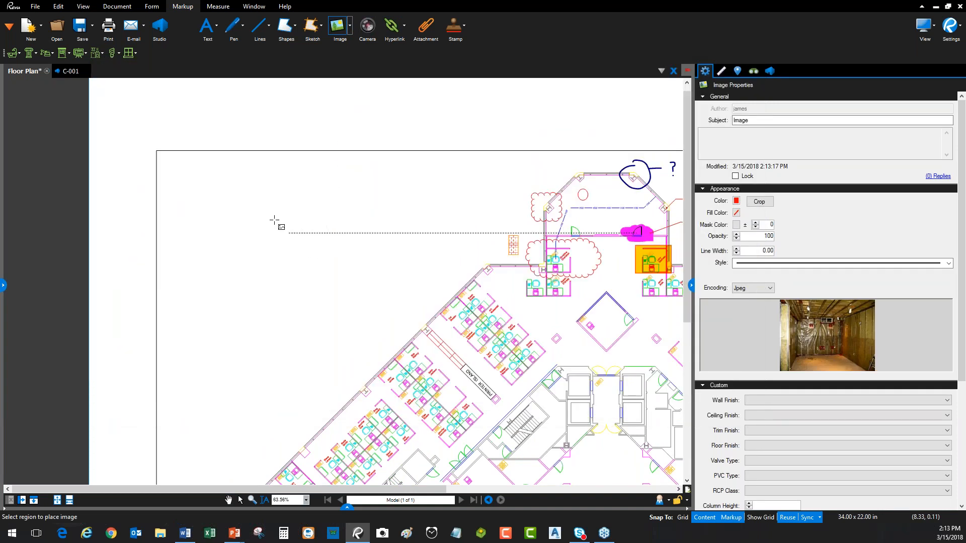
{"action": "left_click_drag", "start_coordinate": [248, 194], "coordinate": [406, 313]}
{"action": "key", "text": "Escape"}
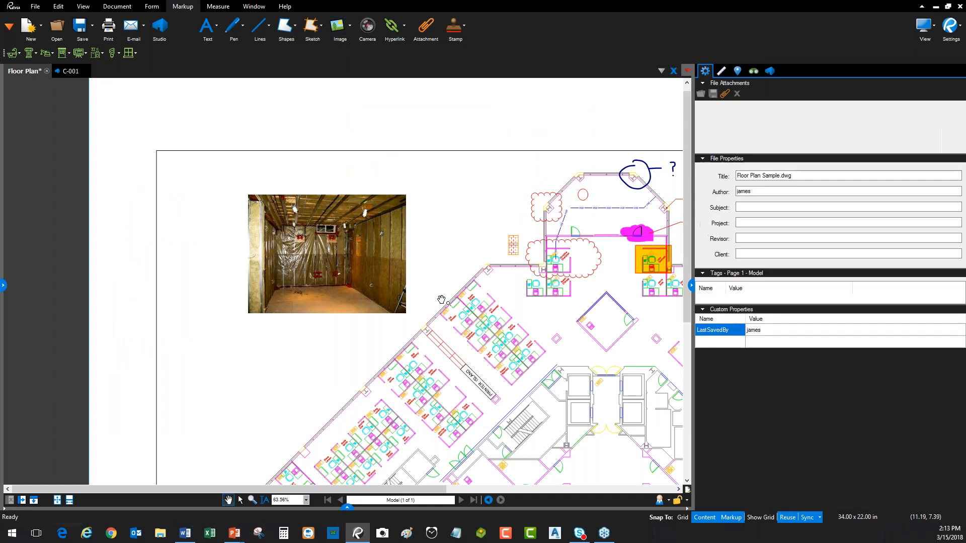
Step: Delete the placed wall photo, leaving no markup selected
{"action": "scroll", "coordinate": [449, 294], "scroll_direction": "up", "scroll_amount": 3}
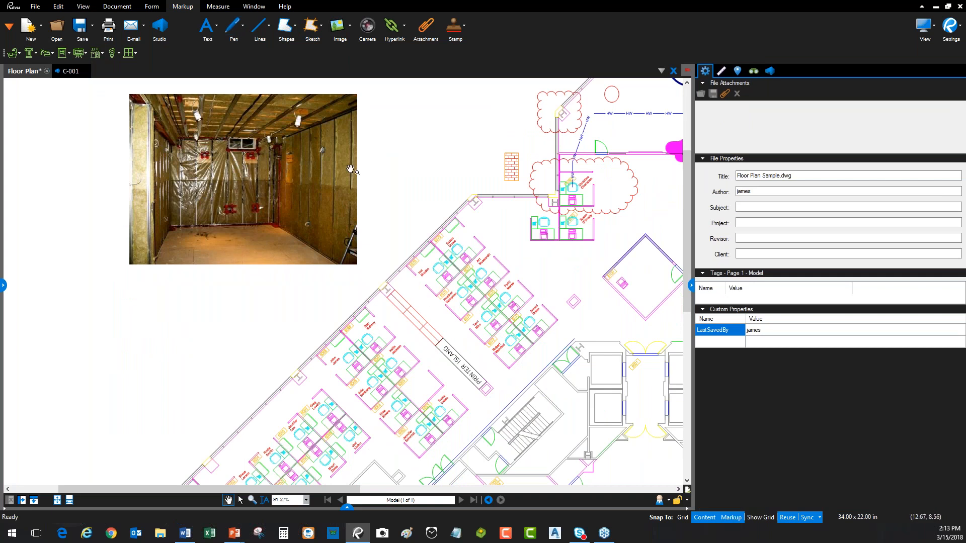
{"action": "left_click", "coordinate": [332, 176]}
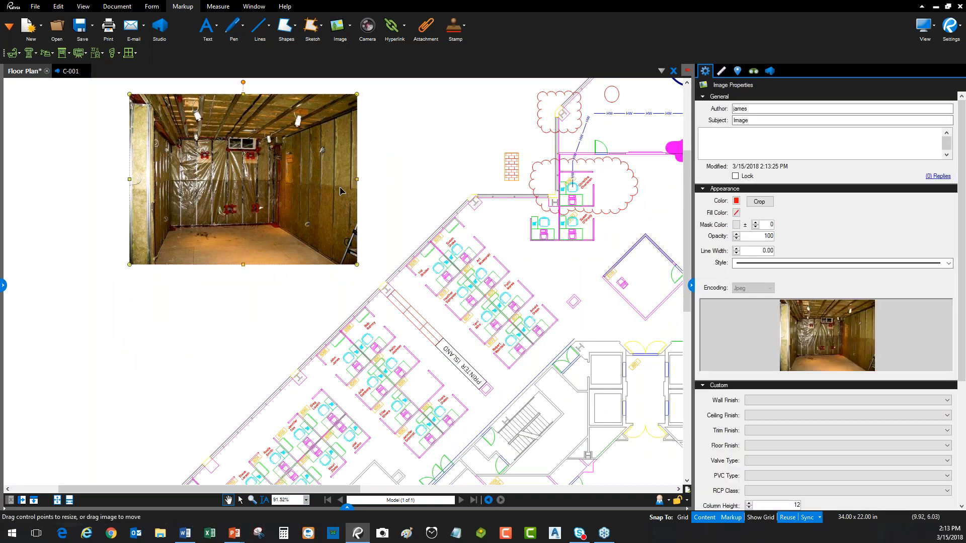
{"action": "key", "text": "Delete"}
{"action": "key", "text": "Tab"}
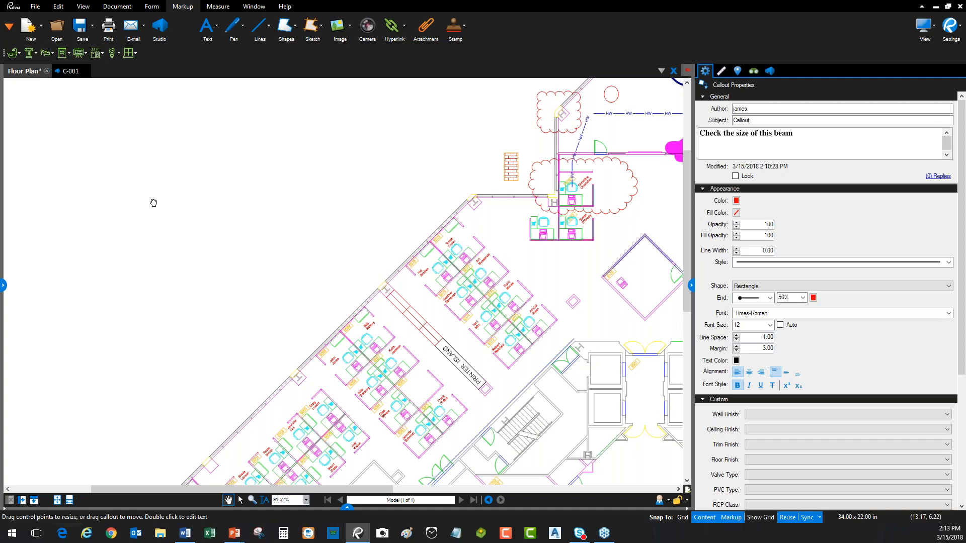
{"action": "scroll", "coordinate": [497, 113], "scroll_direction": "up", "scroll_amount": 1}
{"action": "left_click", "coordinate": [431, 196]}
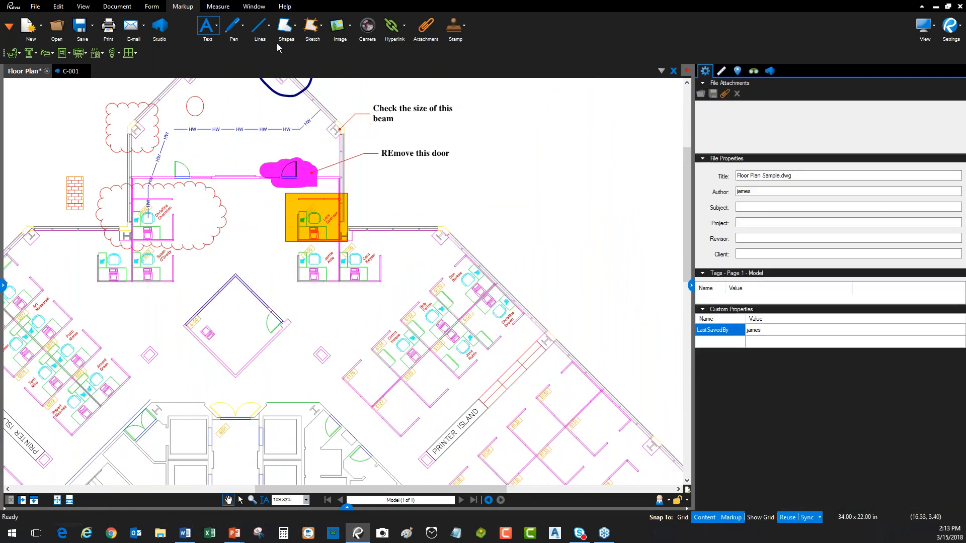
Step: Add a callout reading "refer to existing photos" that points to the angled desk cluster above the printer island
{"action": "left_click", "coordinate": [216, 26]}
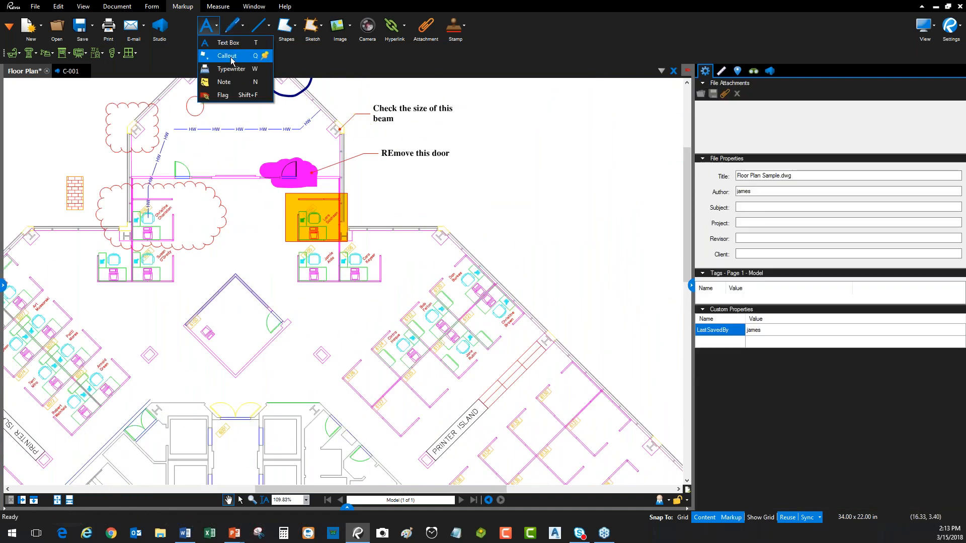
{"action": "left_click", "coordinate": [227, 56]}
{"action": "left_click", "coordinate": [489, 318]}
{"action": "left_click", "coordinate": [569, 262]}
{"action": "key", "text": "Escape"}
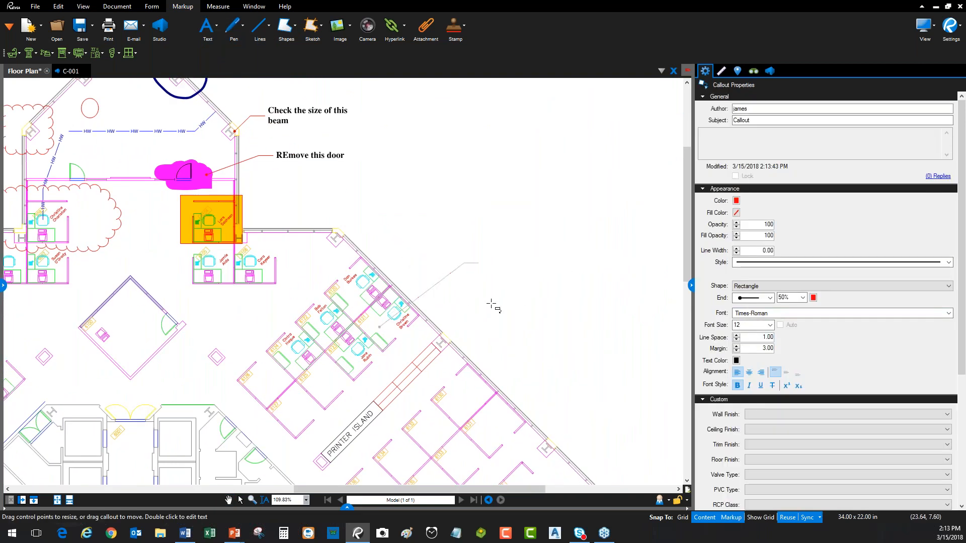
{"action": "type", "text": "o existing"}
{"action": "key", "text": "Escape"}
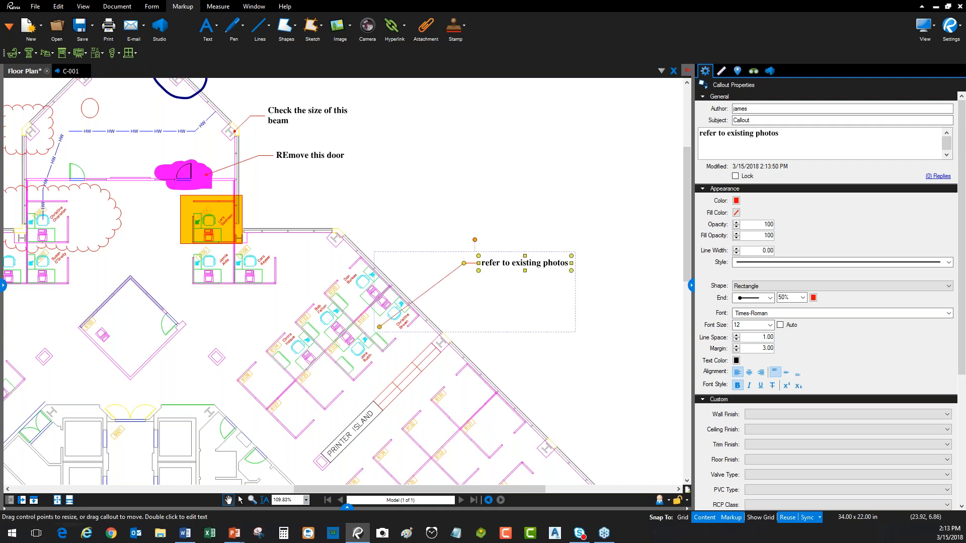
Step: Attach South Wall.jpg, West Wall.jpg, North Wall.jpg and east wall.jpg from the Desktop to the callout as captured images
{"action": "right_click", "coordinate": [507, 263]}
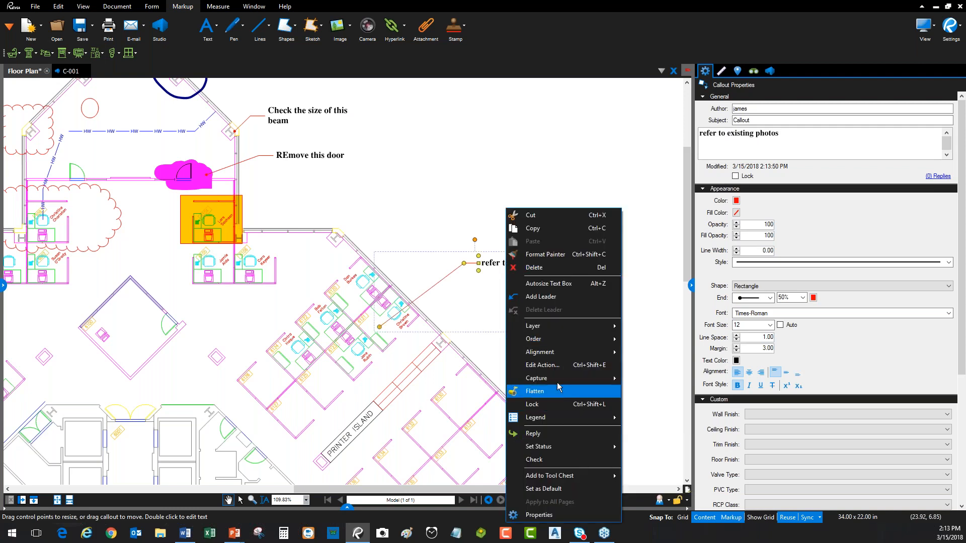
{"action": "mouse_move", "coordinate": [559, 380]}
{"action": "left_click", "coordinate": [663, 395]}
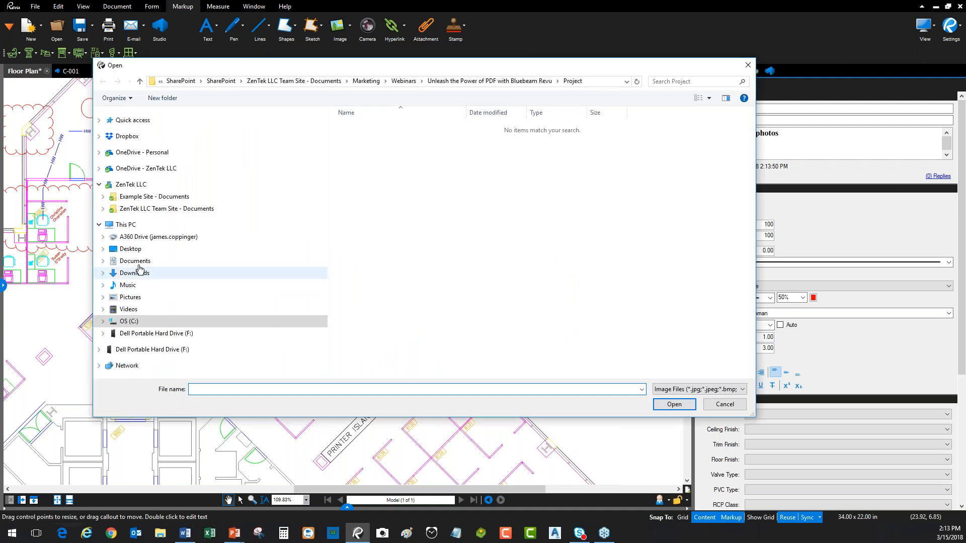
{"action": "left_click", "coordinate": [130, 249]}
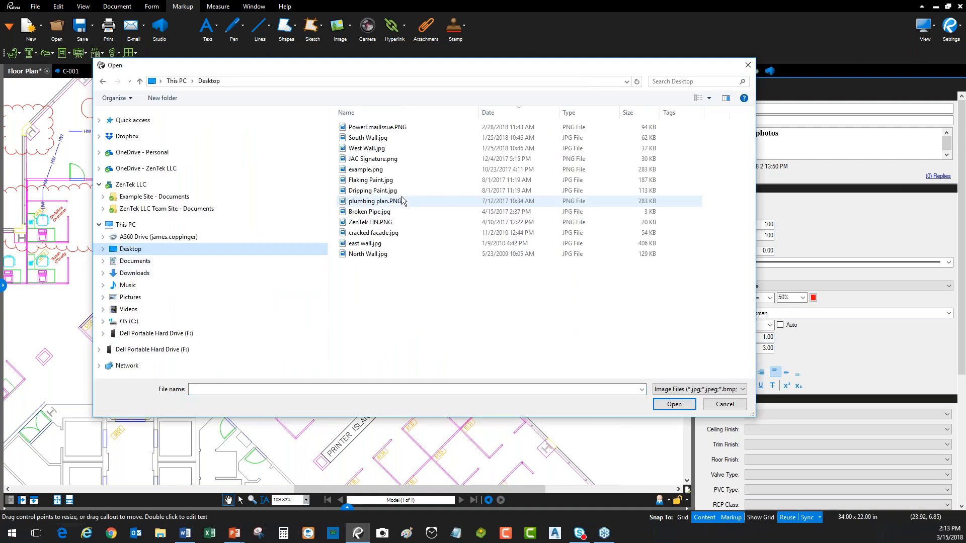
{"action": "left_click", "coordinate": [378, 142]}
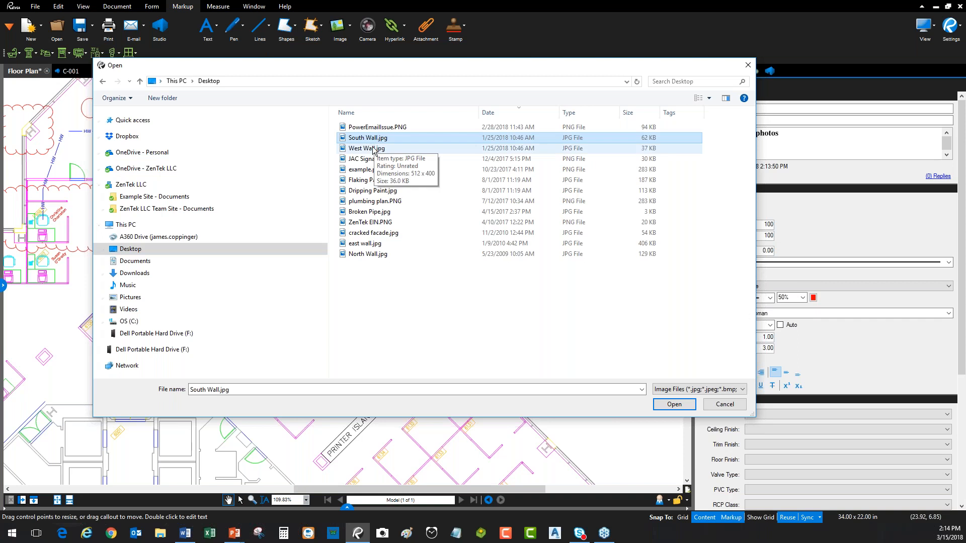
{"action": "left_click", "coordinate": [374, 149], "text": "ctrl"}
{"action": "left_click", "coordinate": [378, 255], "text": "ctrl"}
{"action": "left_click", "coordinate": [397, 245], "text": "ctrl"}
{"action": "left_click", "coordinate": [675, 405]}
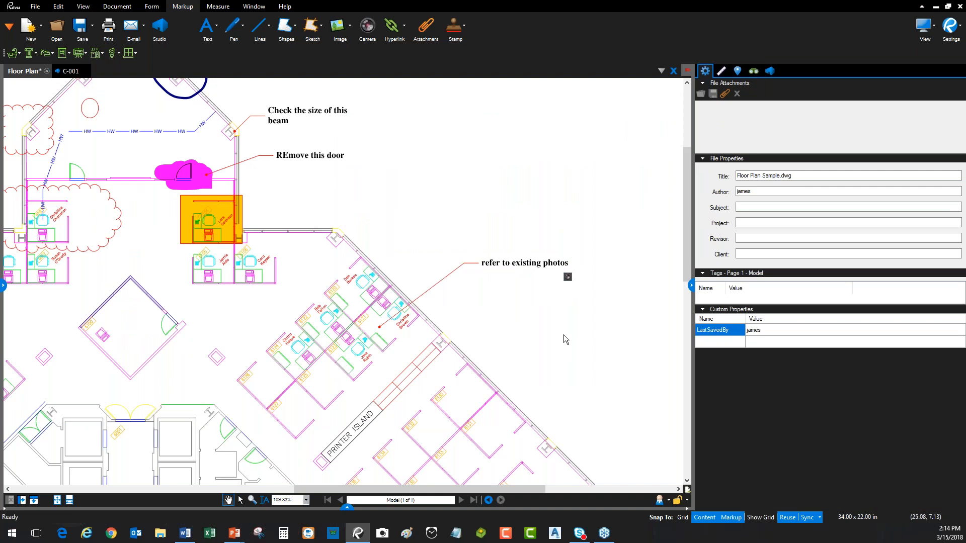
Step: View the four wall photos attached to the callout one after another
{"action": "left_click", "coordinate": [567, 277]}
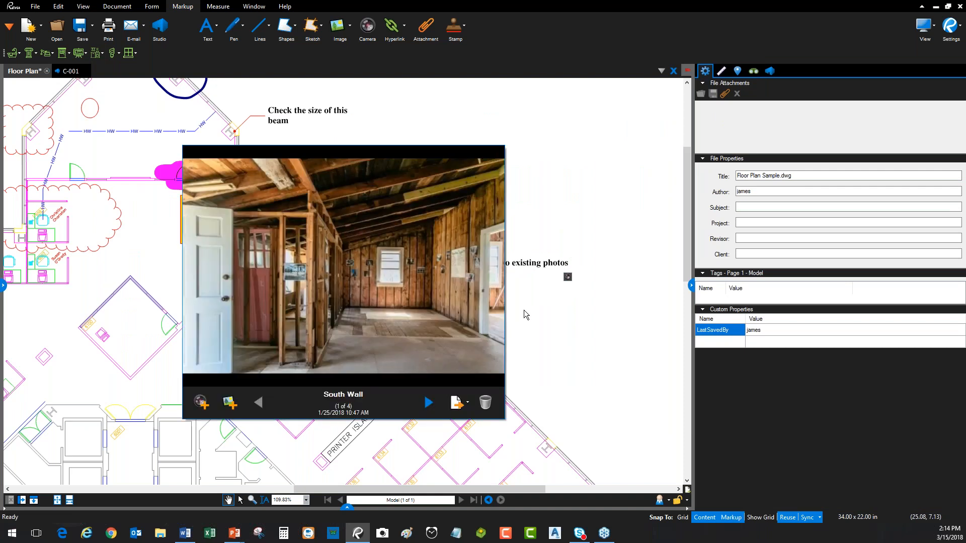
{"action": "left_click", "coordinate": [429, 402]}
{"action": "left_click", "coordinate": [430, 402]}
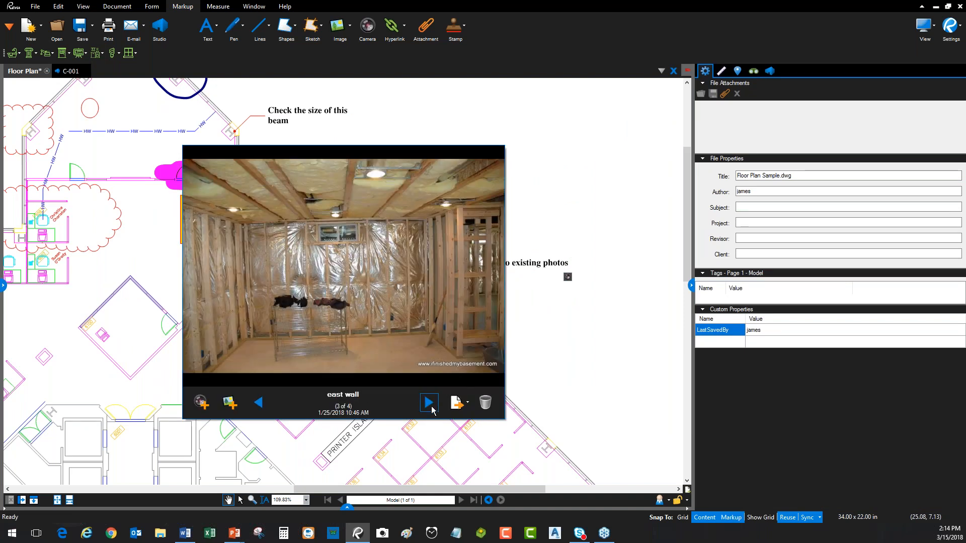
{"action": "left_click", "coordinate": [429, 402]}
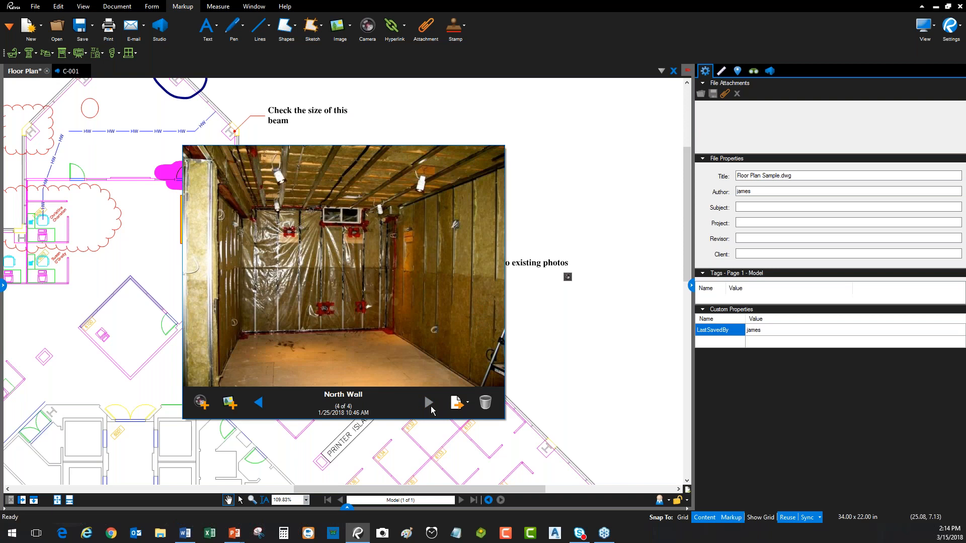
Step: Move the "refer to existing photos" callout text farther up and away from the building outline, and deselect it
{"action": "left_click", "coordinate": [537, 264]}
{"action": "left_click_drag", "start_coordinate": [521, 319], "coordinate": [553, 210]}
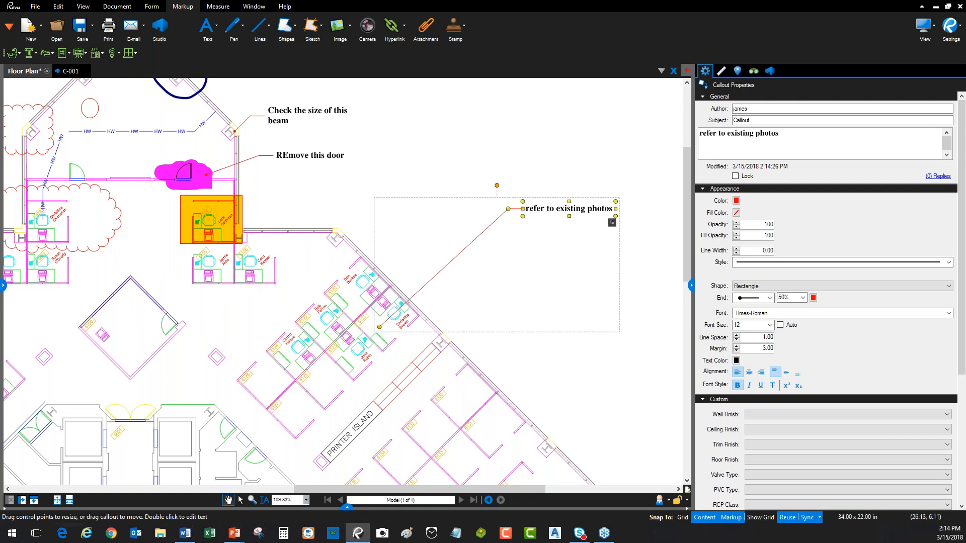
{"action": "left_click", "coordinate": [520, 270]}
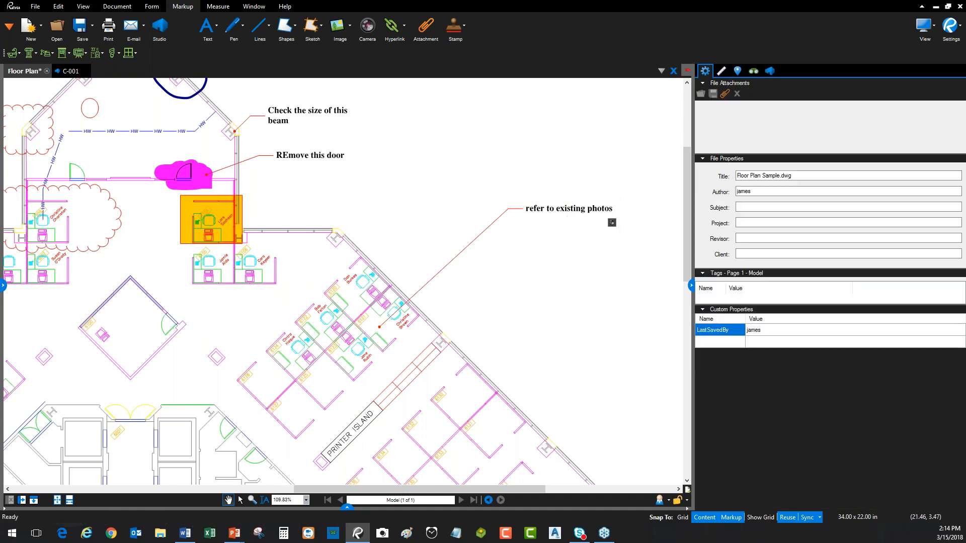
Step: Review the list of available stamps without placing one
{"action": "left_click_drag", "start_coordinate": [467, 158], "coordinate": [423, 179]}
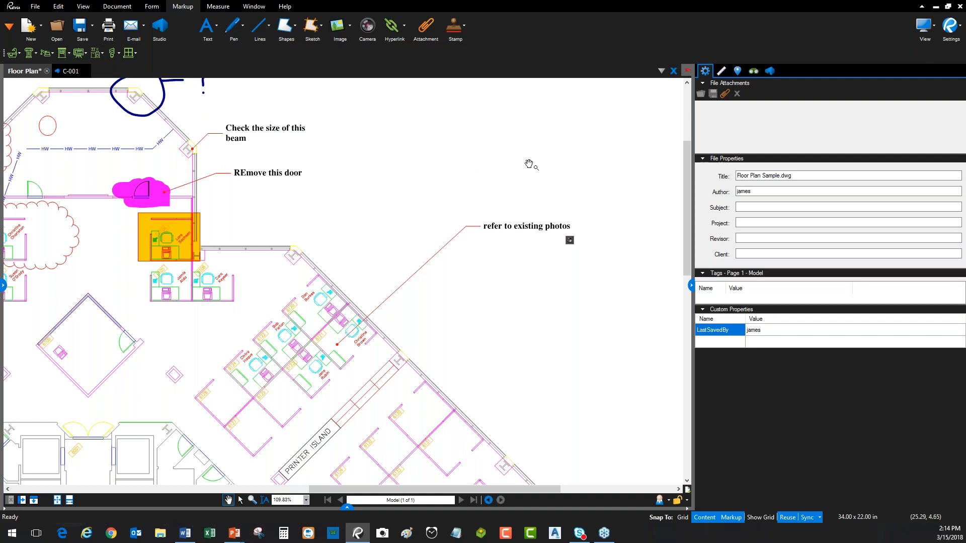
{"action": "left_click", "coordinate": [457, 36]}
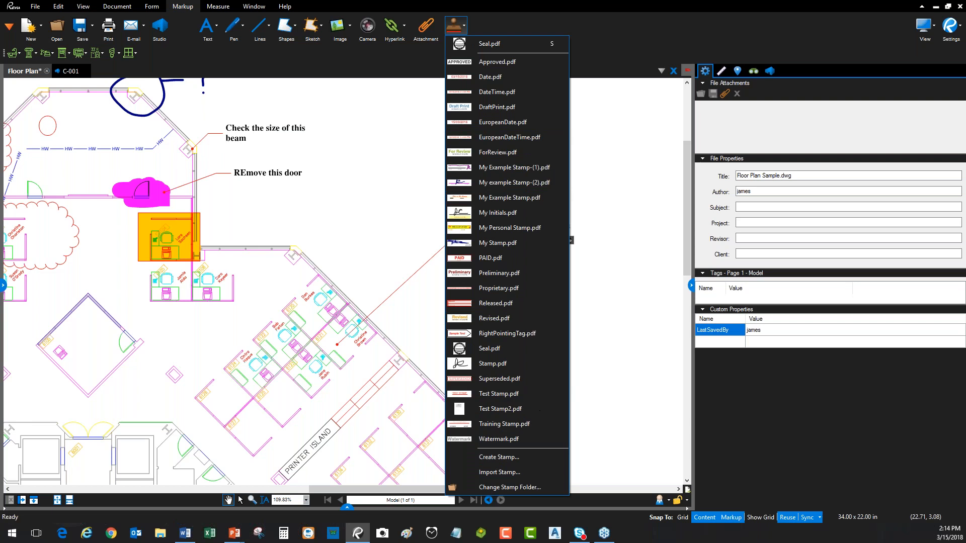
{"action": "left_click", "coordinate": [626, 43]}
Step: Show the markups list and clear all existing markups from the floor plan
{"action": "scroll", "coordinate": [373, 290], "scroll_direction": "down", "scroll_amount": 3}
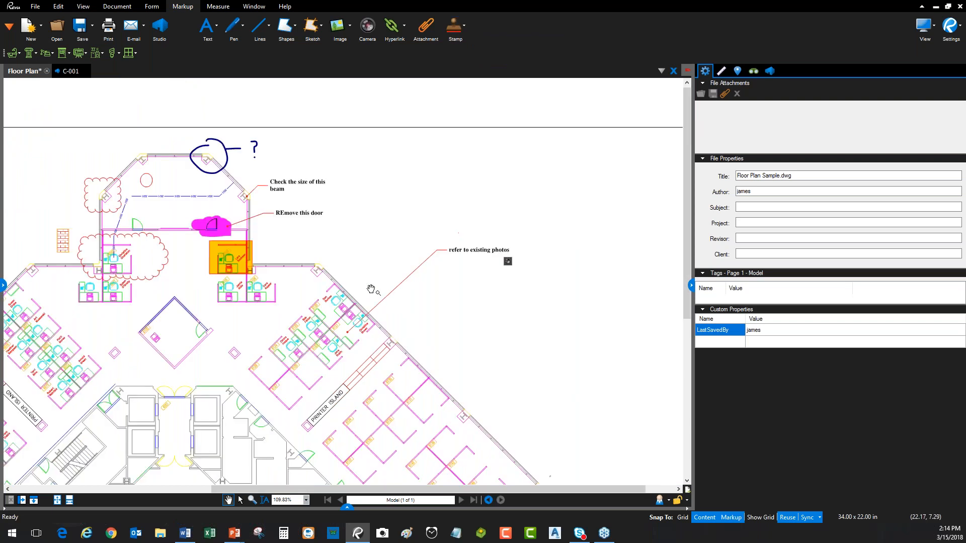
{"action": "scroll", "coordinate": [297, 333], "scroll_direction": "down", "scroll_amount": 1}
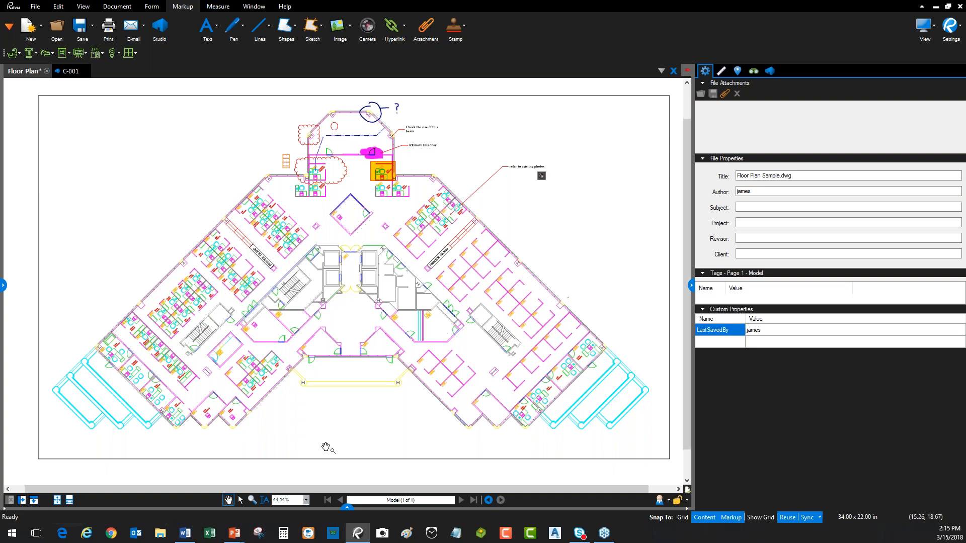
{"action": "left_click", "coordinate": [347, 507]}
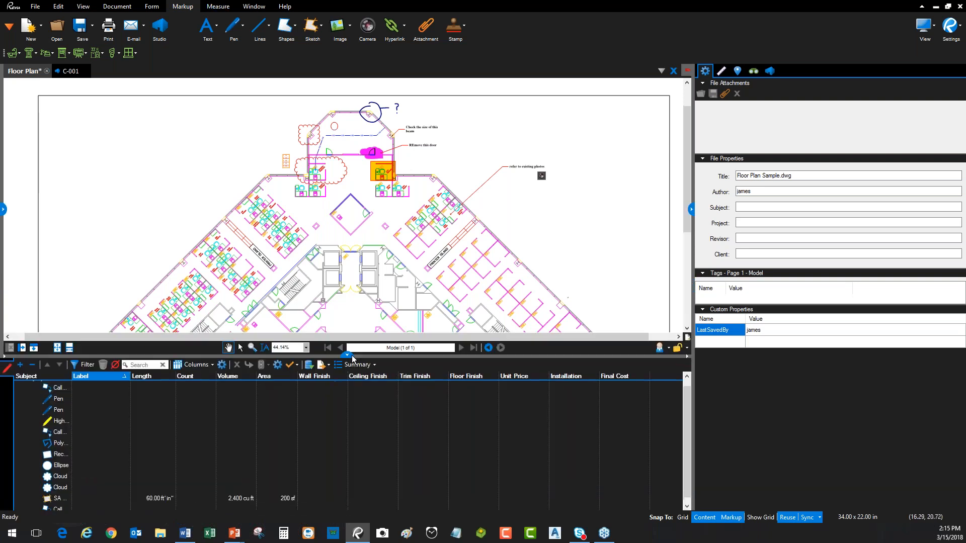
{"action": "left_click", "coordinate": [347, 355]}
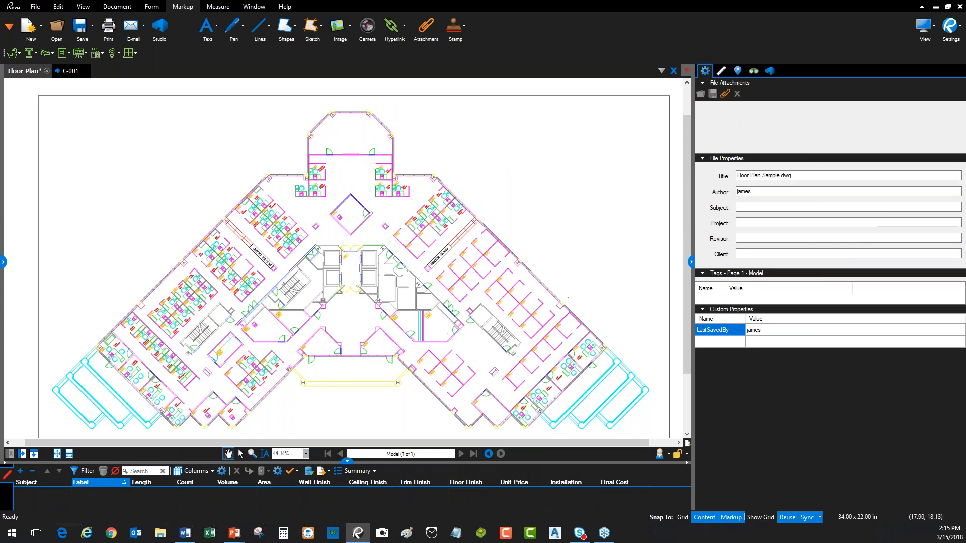
{"action": "left_click", "coordinate": [350, 460]}
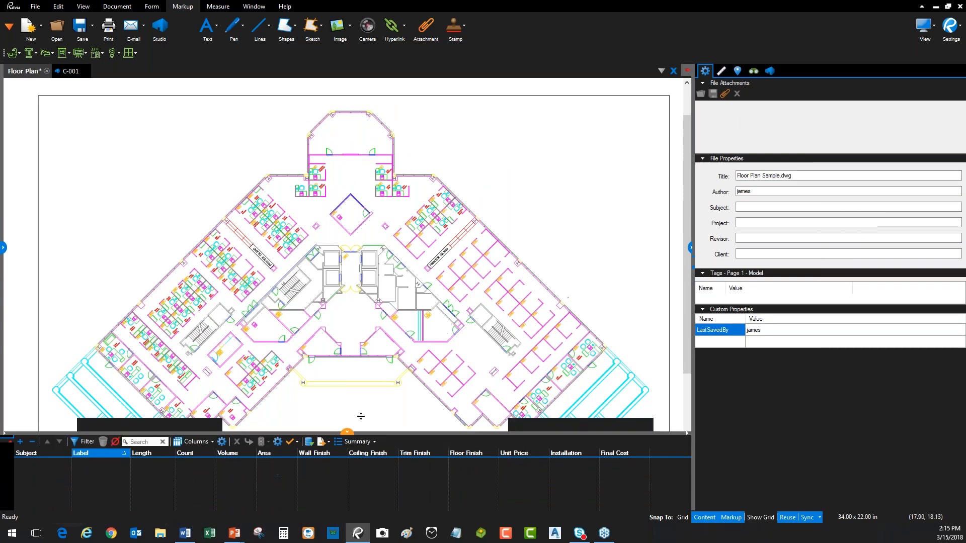
Step: Draw a three-segment polylength measurement of about 97'-7" across the uppermost room
{"action": "scroll", "coordinate": [355, 129], "scroll_direction": "up", "scroll_amount": 5}
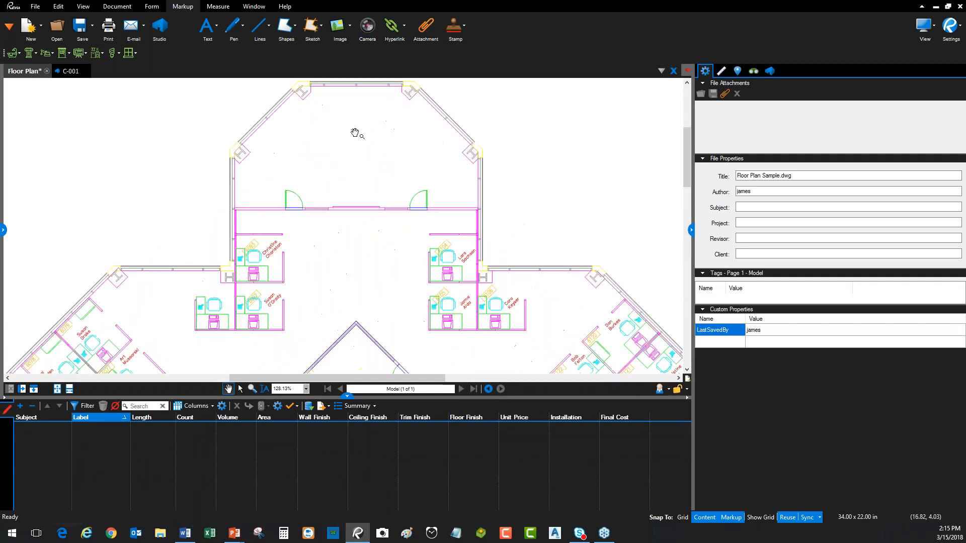
{"action": "left_click", "coordinate": [217, 8]}
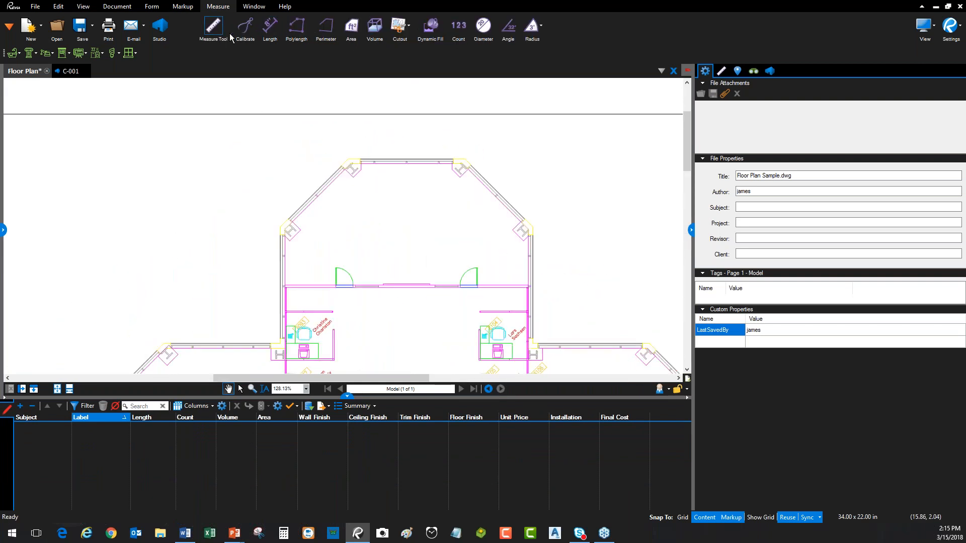
{"action": "left_click", "coordinate": [297, 27]}
{"action": "left_click", "coordinate": [489, 194]}
{"action": "left_click", "coordinate": [440, 223]}
{"action": "left_click", "coordinate": [376, 223]}
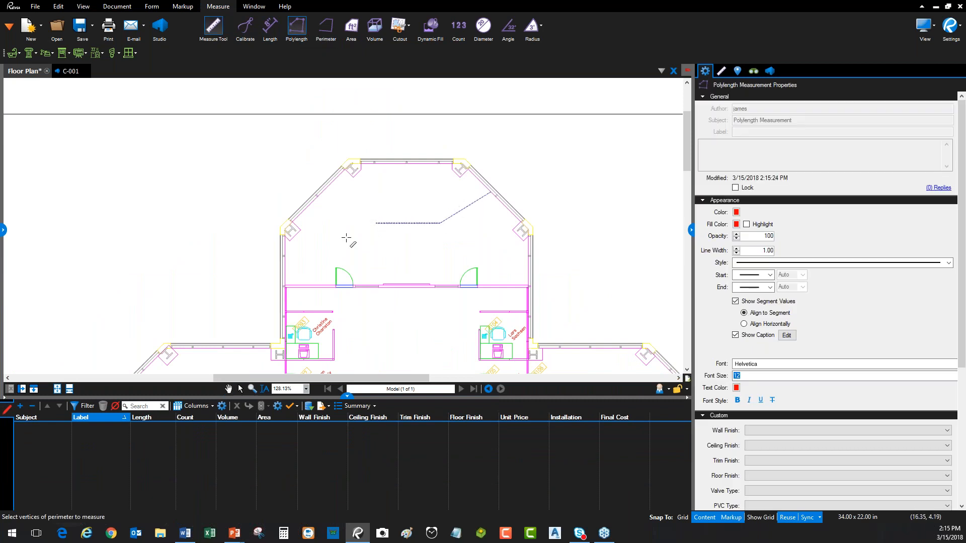
{"action": "double_click", "coordinate": [319, 256]}
{"action": "left_click", "coordinate": [371, 229]}
{"action": "scroll", "coordinate": [382, 244], "scroll_direction": "up", "scroll_amount": 3}
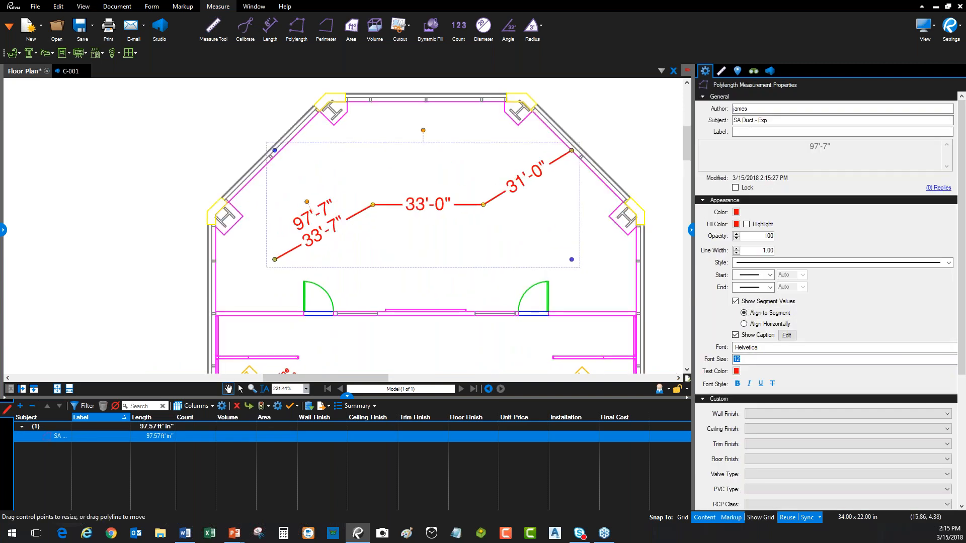
Step: Label the polylength measurement 6" Spiral Duct, displaying the label in its caption
{"action": "left_click", "coordinate": [785, 337]}
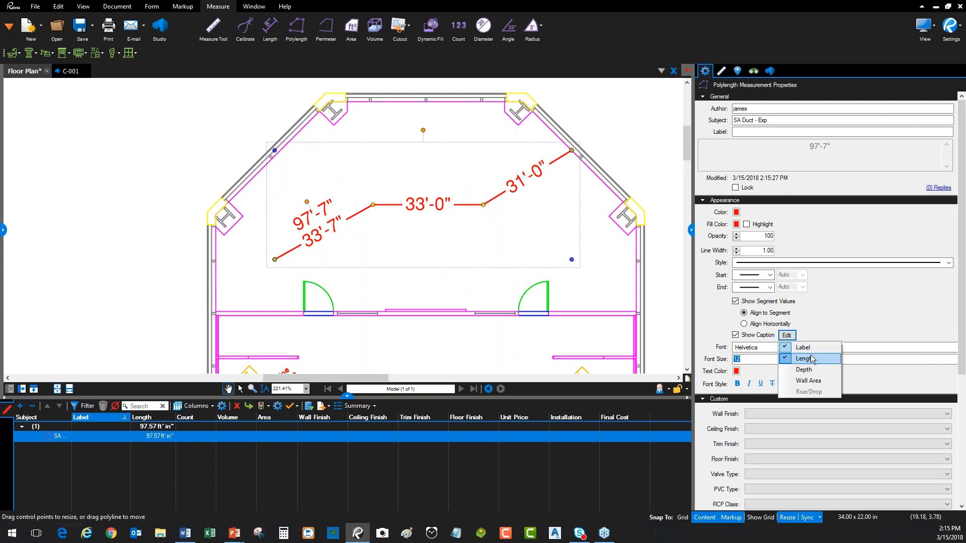
{"action": "left_click", "coordinate": [812, 347]}
{"action": "left_click", "coordinate": [761, 132]}
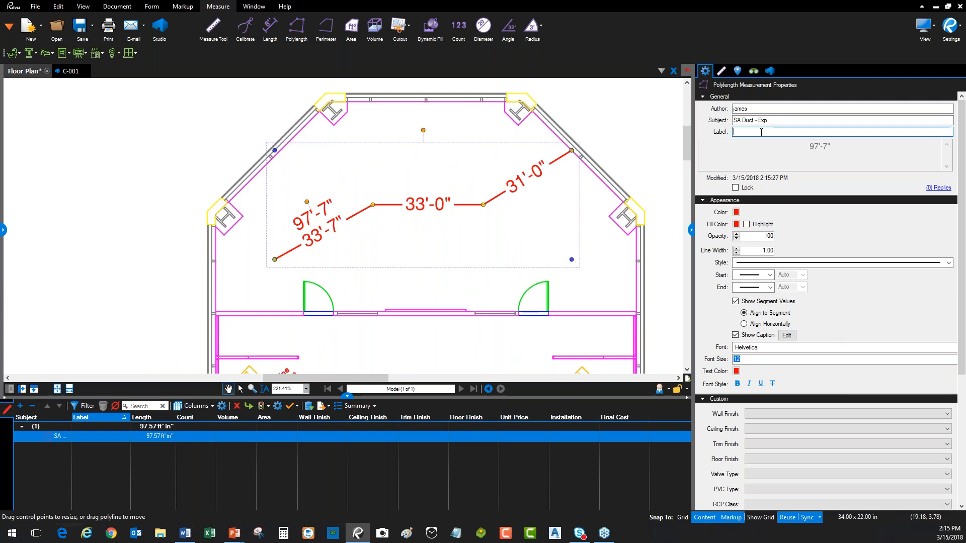
{"action": "type", "text": "6\" Sp"}
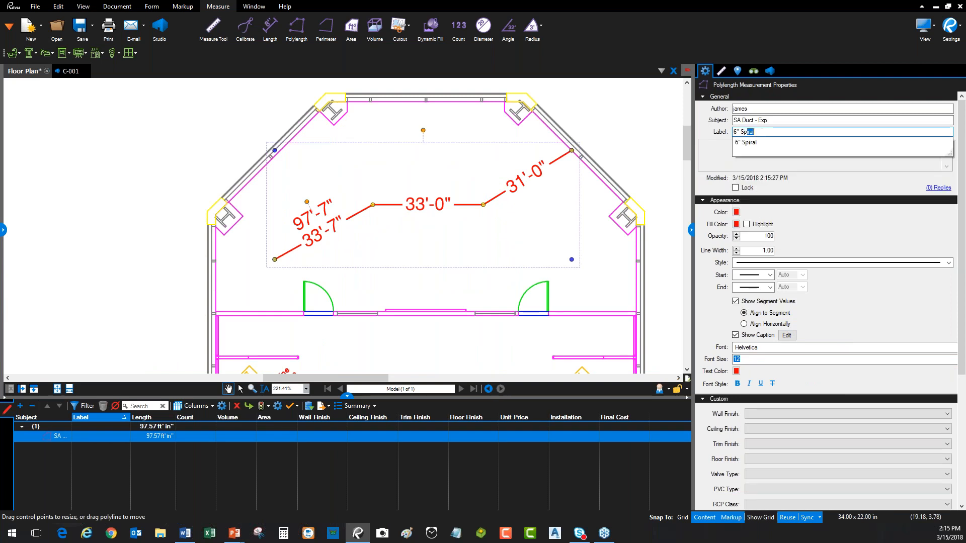
{"action": "type", "text": "i"}
{"action": "key", "text": "Return"}
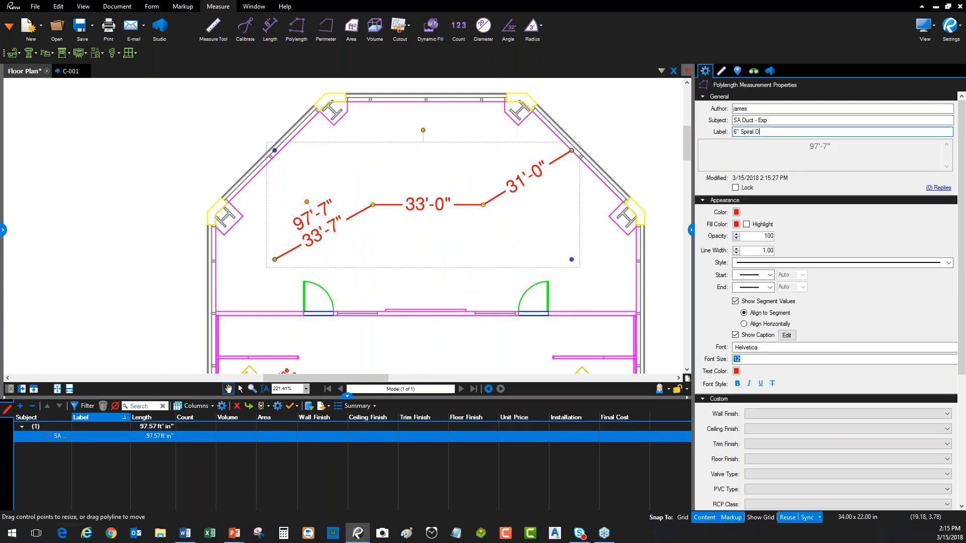
{"action": "key", "text": "Return"}
{"action": "key", "text": "Escape"}
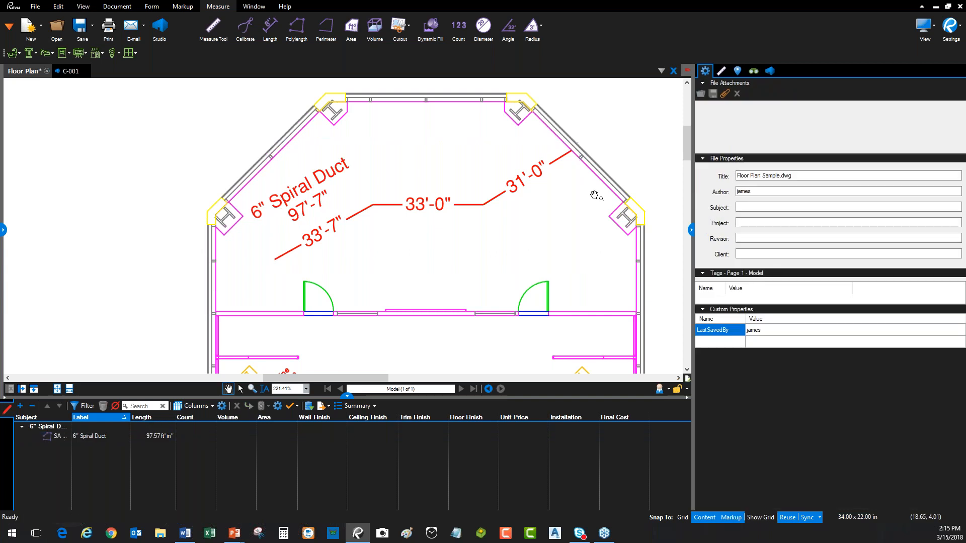
Step: Duplicate the 6" Spiral Duct measurement into the area just below the uppermost room
{"action": "left_click", "coordinate": [117, 436]}
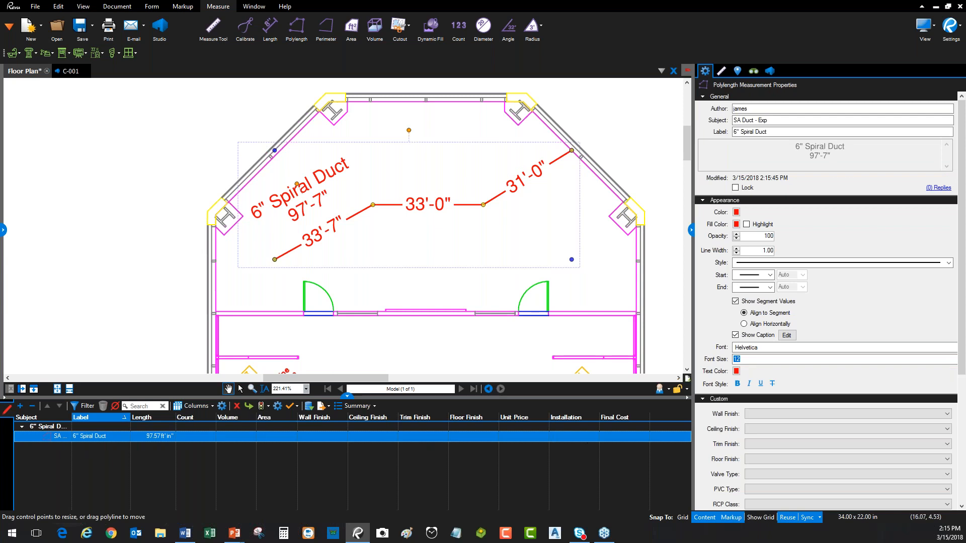
{"action": "key", "text": "Escape"}
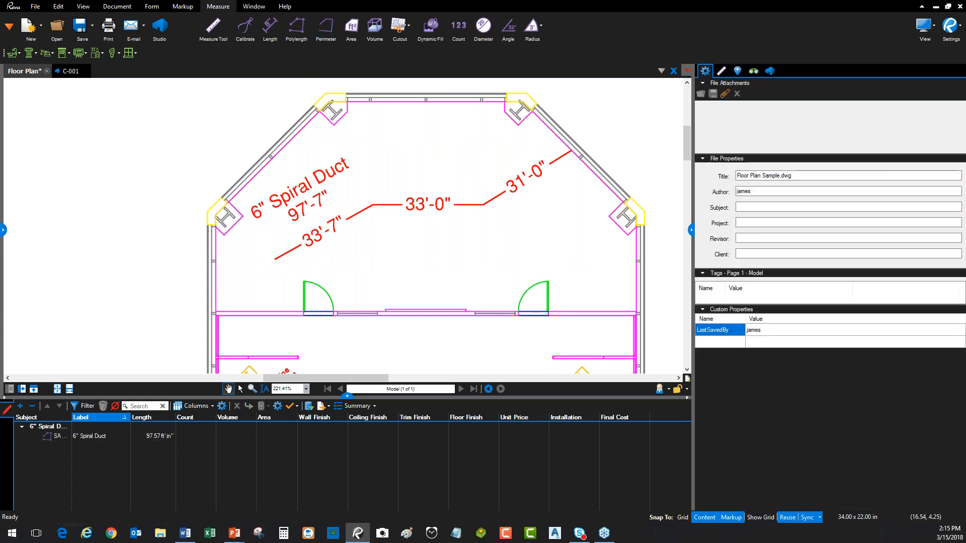
{"action": "left_click", "coordinate": [400, 206]}
{"action": "scroll", "coordinate": [190, 159], "scroll_direction": "down", "scroll_amount": 3}
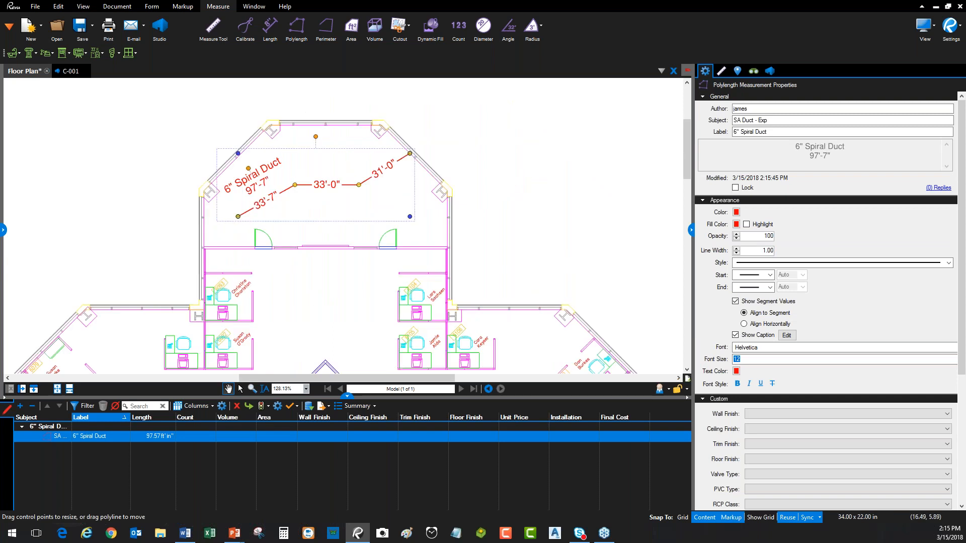
{"action": "key", "text": "ctrl+v"}
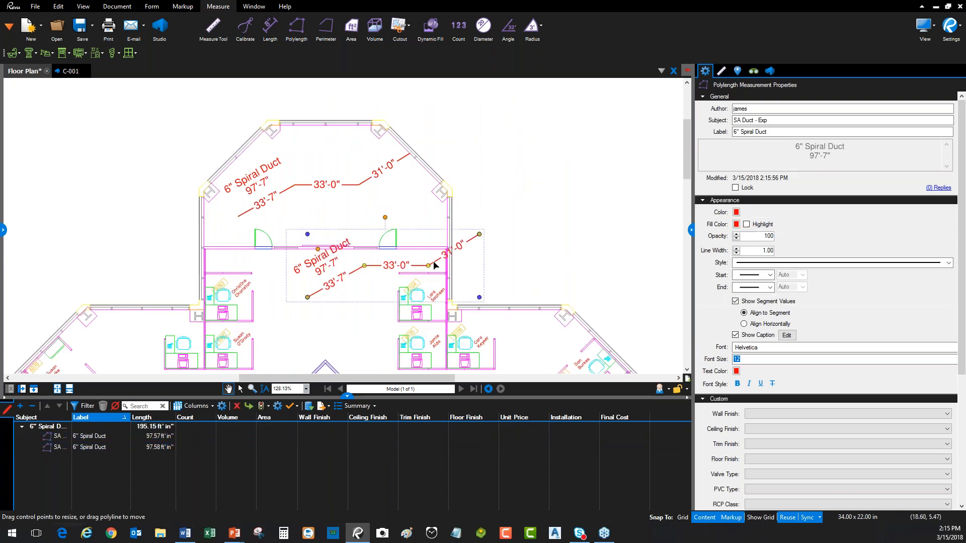
Step: Reshape the duplicated duct run by moving its vertices to lengthen it to about 142'-11", and deselect it
{"action": "left_click_drag", "start_coordinate": [434, 265], "coordinate": [396, 283]}
{"action": "left_click_drag", "start_coordinate": [273, 315], "coordinate": [309, 357]}
{"action": "left_click_drag", "start_coordinate": [330, 283], "coordinate": [292, 250]}
{"action": "key", "text": "Escape"}
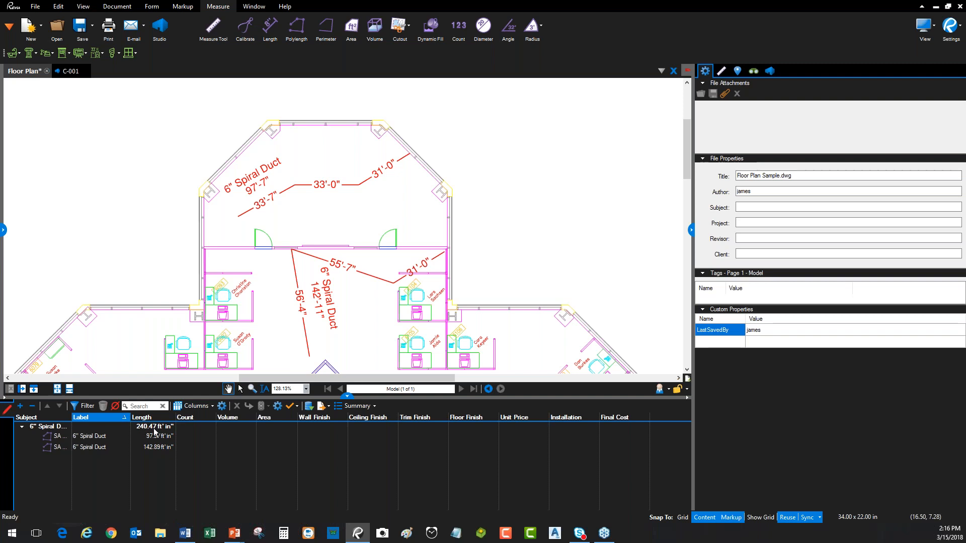
{"action": "left_click_drag", "start_coordinate": [311, 273], "coordinate": [305, 245]}
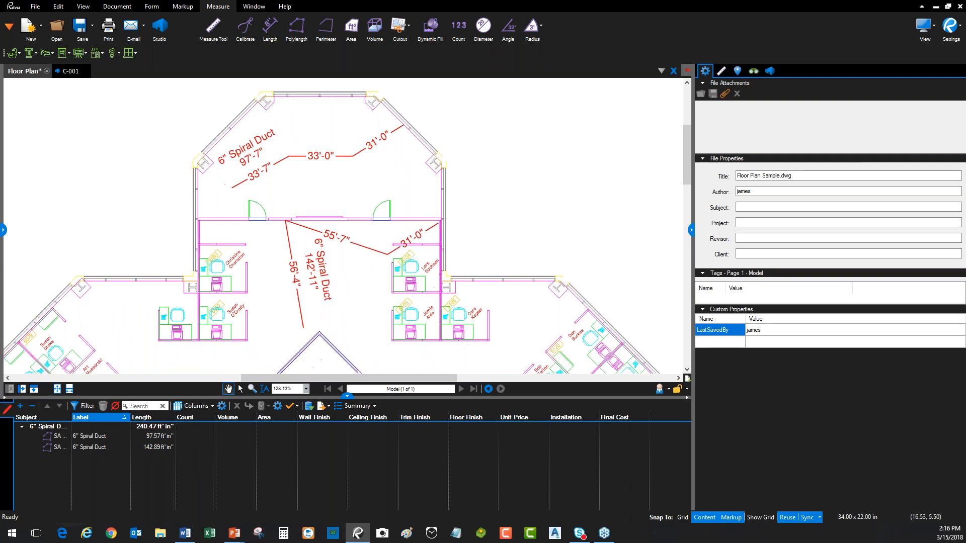
Step: Draw an area measurement of about 1,744 sf around the inside of diamond-shaped room 6100 and select its entry in the markups list
{"action": "scroll", "coordinate": [222, 196], "scroll_direction": "down", "scroll_amount": 1}
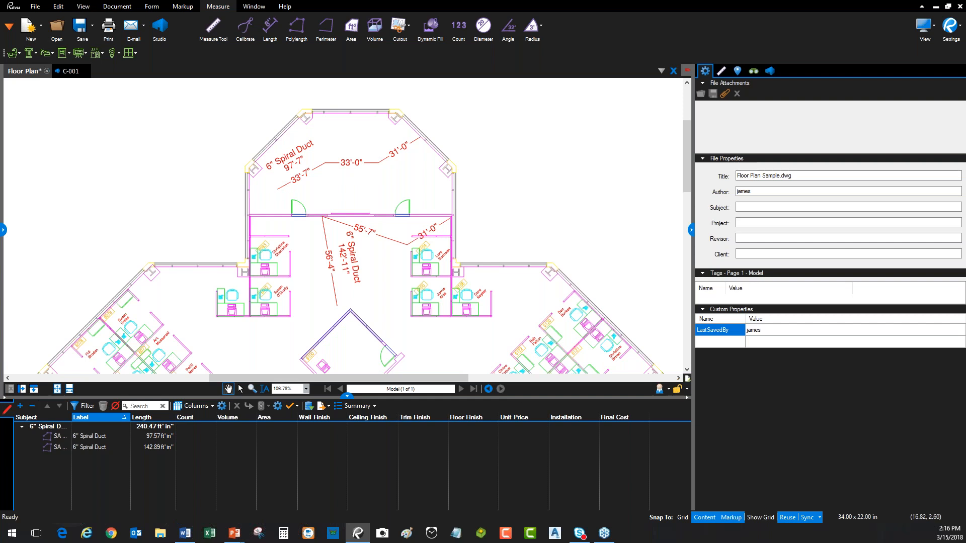
{"action": "left_click", "coordinate": [351, 27]}
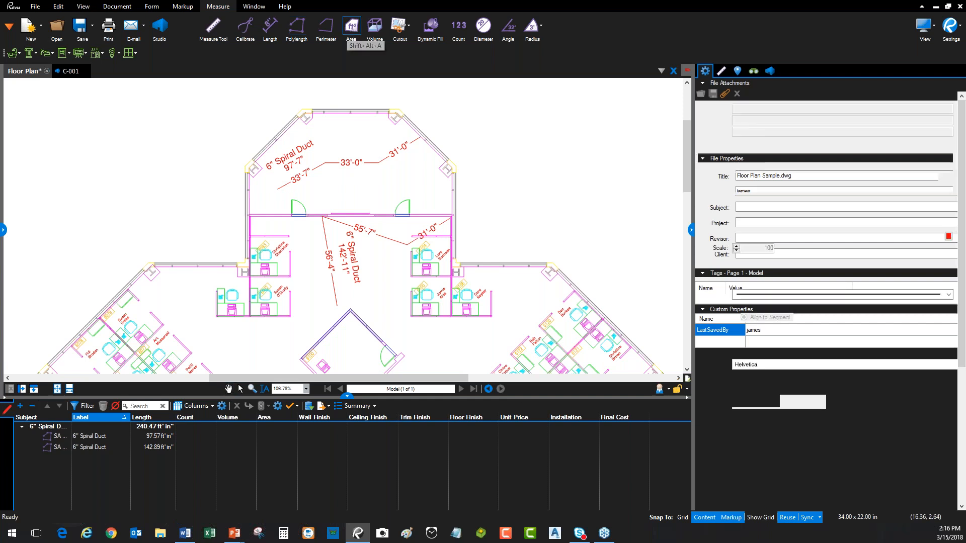
{"action": "scroll", "coordinate": [324, 184], "scroll_direction": "down", "scroll_amount": 1}
{"action": "scroll", "coordinate": [365, 199], "scroll_direction": "down", "scroll_amount": 3}
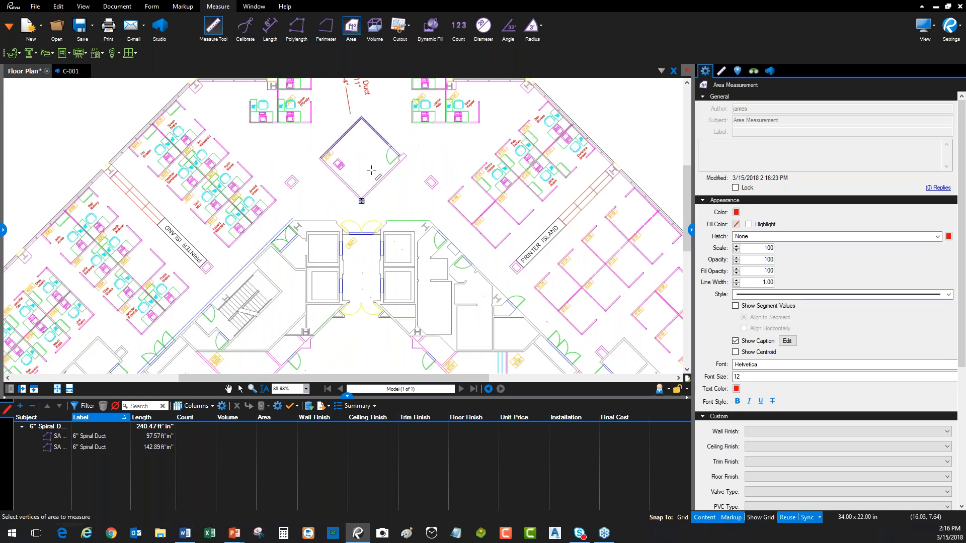
{"action": "scroll", "coordinate": [366, 198], "scroll_direction": "up", "scroll_amount": 5}
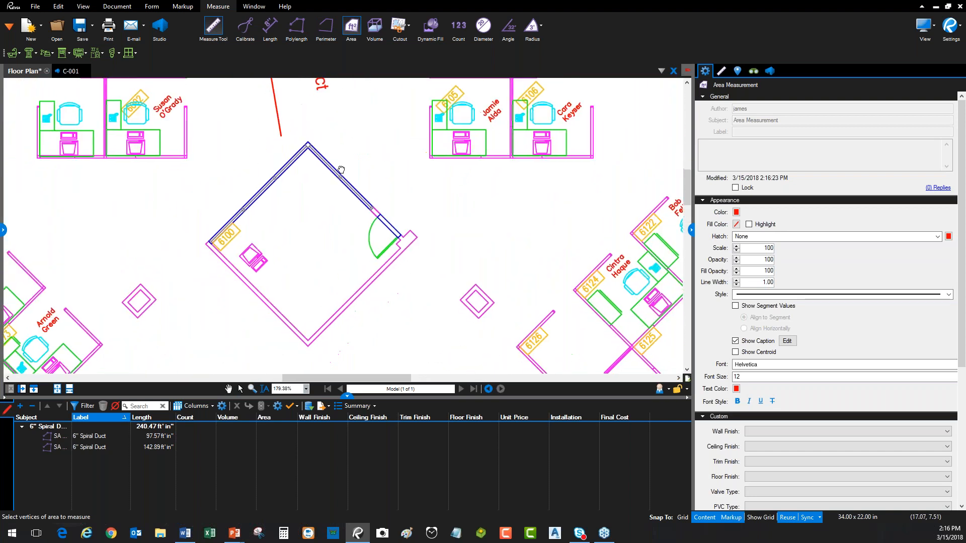
{"action": "scroll", "coordinate": [341, 169], "scroll_direction": "up", "scroll_amount": 1}
{"action": "left_click", "coordinate": [317, 126]}
{"action": "left_click", "coordinate": [224, 224]}
{"action": "left_click", "coordinate": [315, 319]}
{"action": "double_click", "coordinate": [410, 227]}
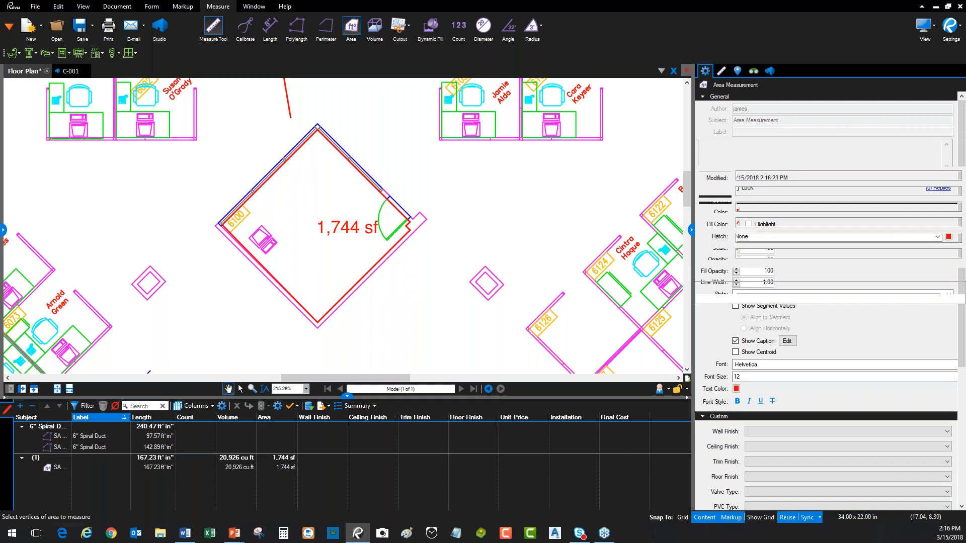
{"action": "left_click", "coordinate": [239, 467]}
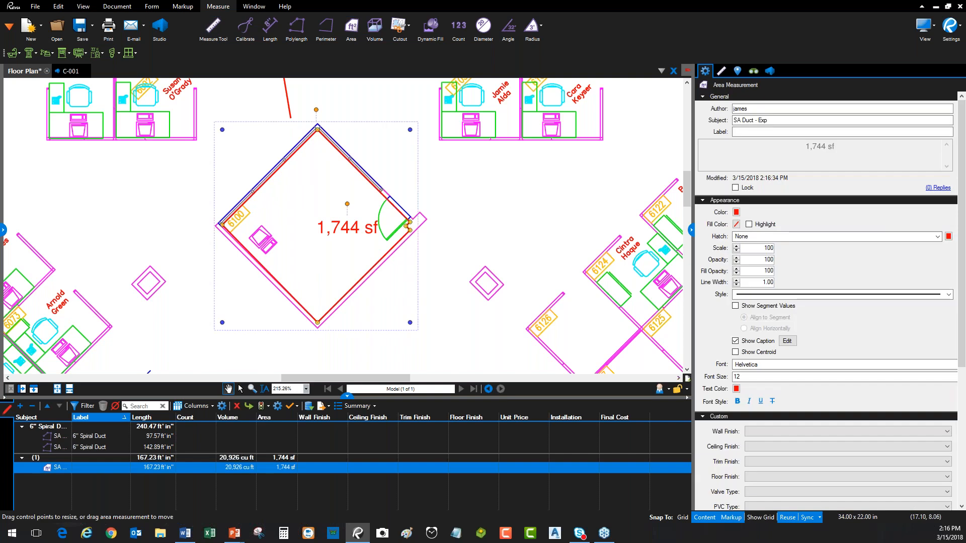
{"action": "left_click", "coordinate": [412, 258]}
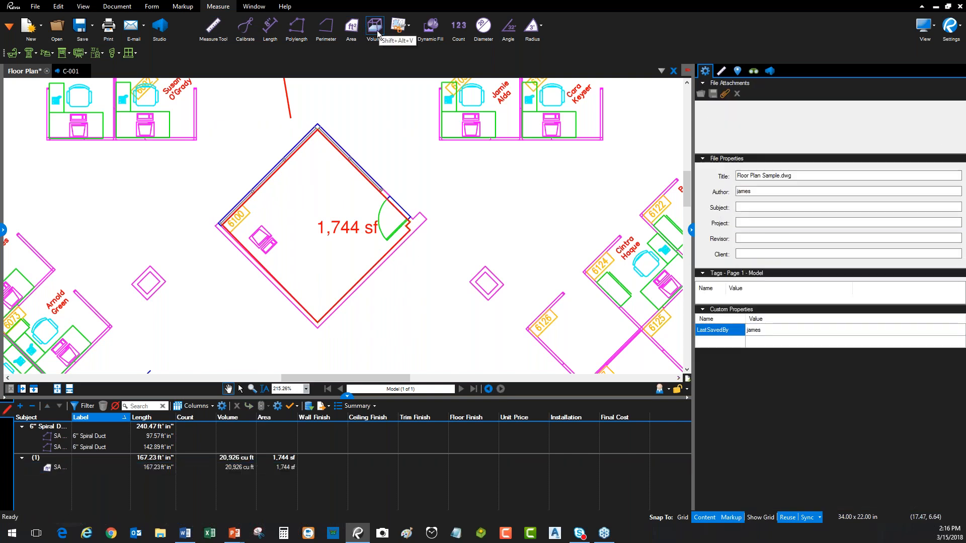
Step: Draw a rectangular volume measurement of about 1,888 cu ft with a depth of 2 ft, beside the diamond-shaped room
{"action": "left_click", "coordinate": [375, 29]}
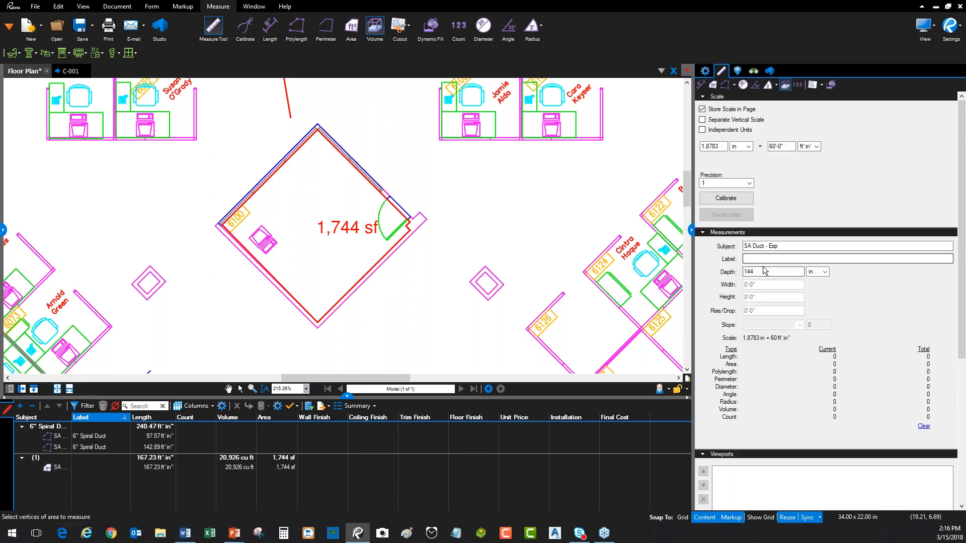
{"action": "left_click", "coordinate": [826, 272]}
{"action": "left_click", "coordinate": [811, 288]}
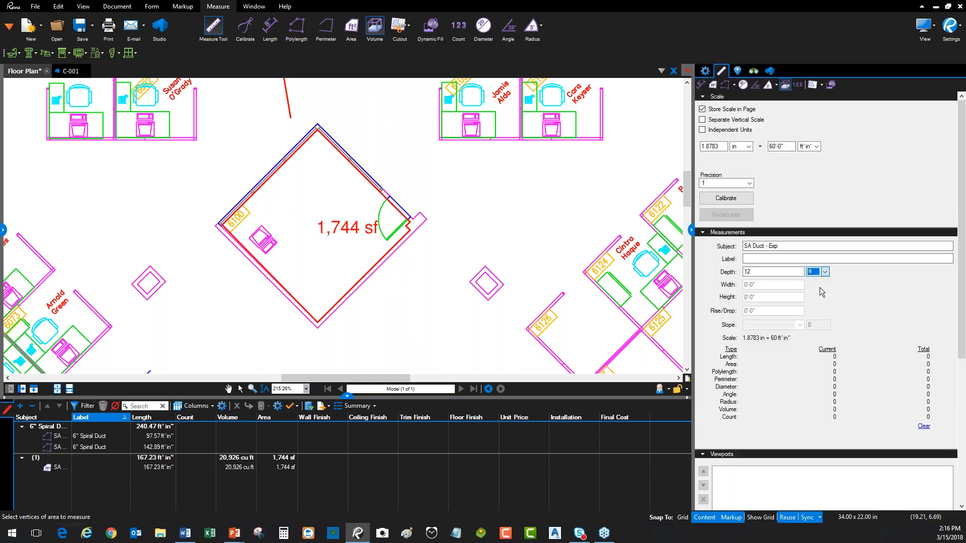
{"action": "double_click", "coordinate": [749, 271]}
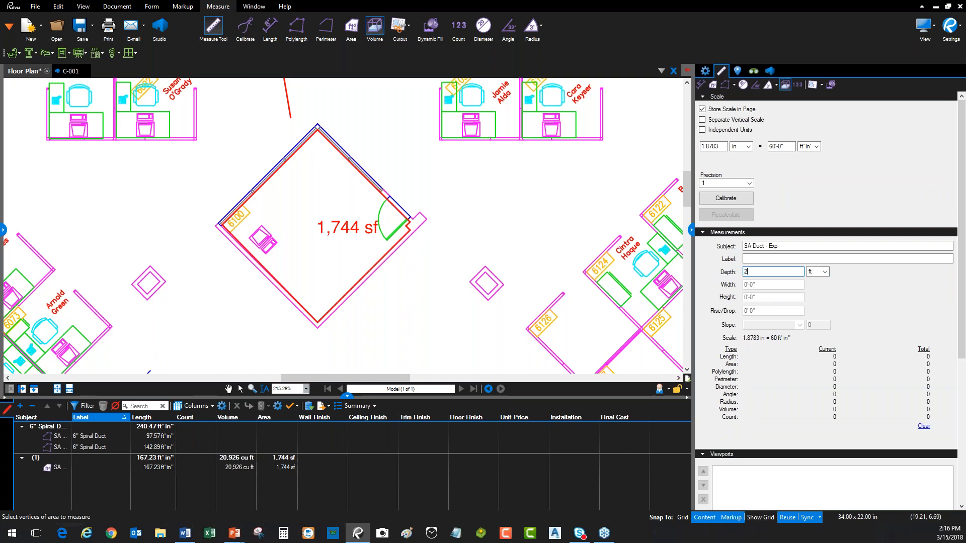
{"action": "type", "text": "2"}
{"action": "left_click_drag", "start_coordinate": [388, 152], "coordinate": [658, 191]}
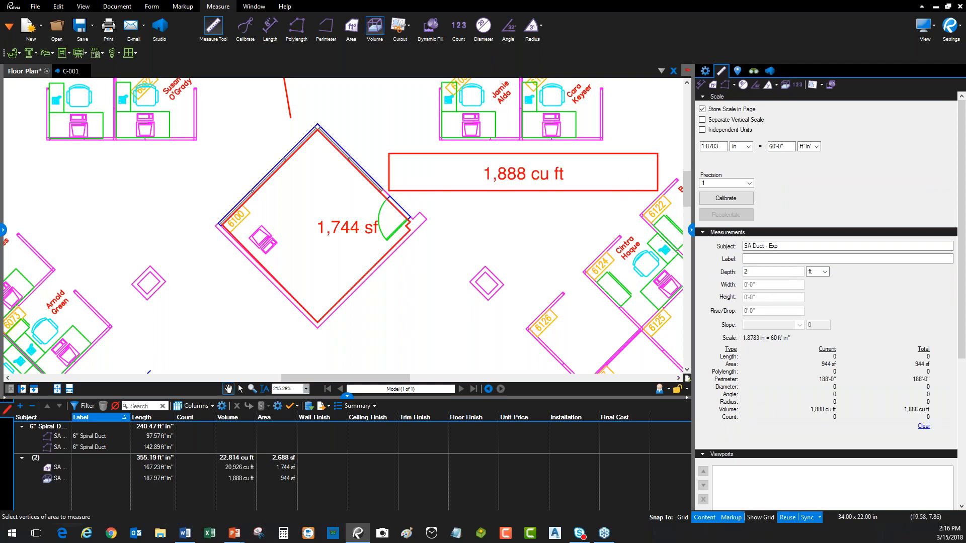
Step: Set up a Count measurement that uses a green checkmark symbol
{"action": "left_click_drag", "start_coordinate": [582, 196], "coordinate": [476, 228]}
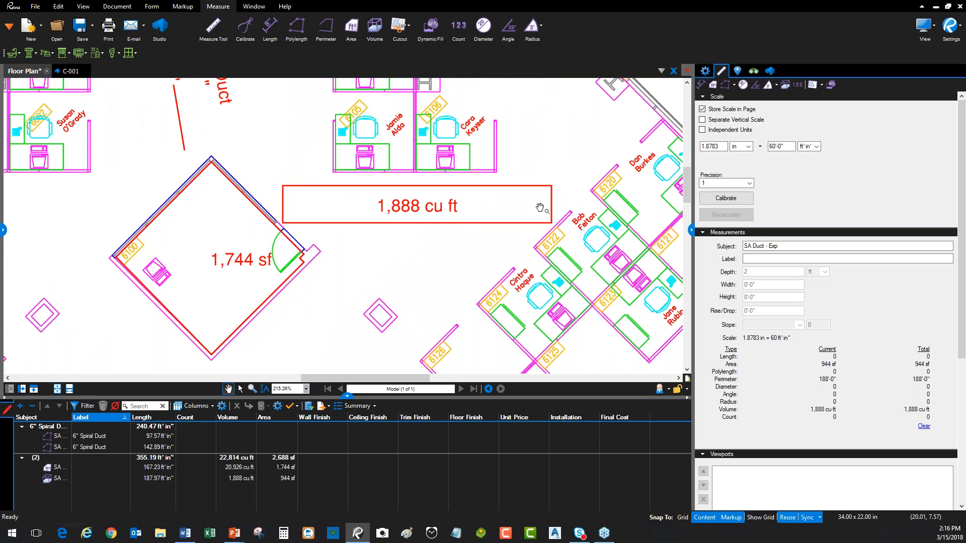
{"action": "scroll", "coordinate": [540, 208], "scroll_direction": "down", "scroll_amount": 3}
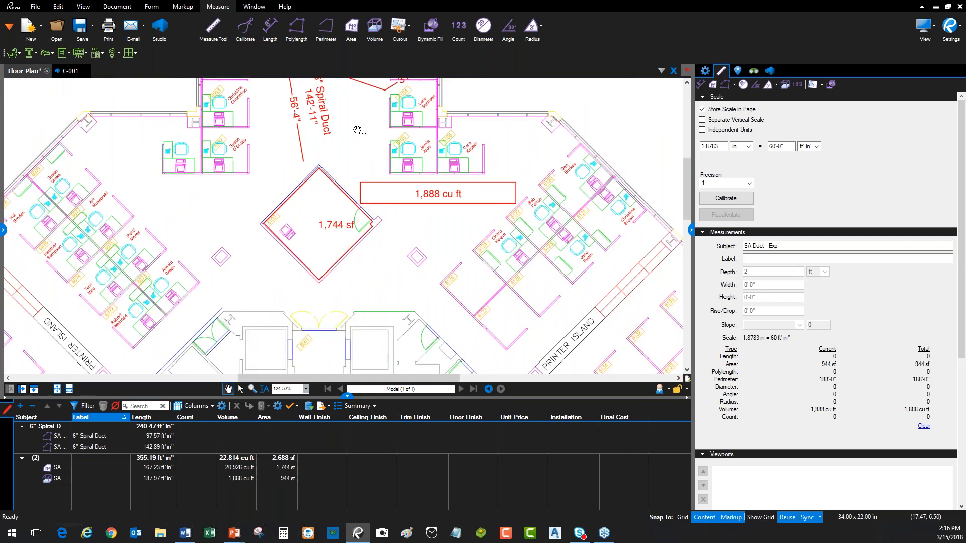
{"action": "left_click_drag", "start_coordinate": [357, 131], "coordinate": [412, 148]}
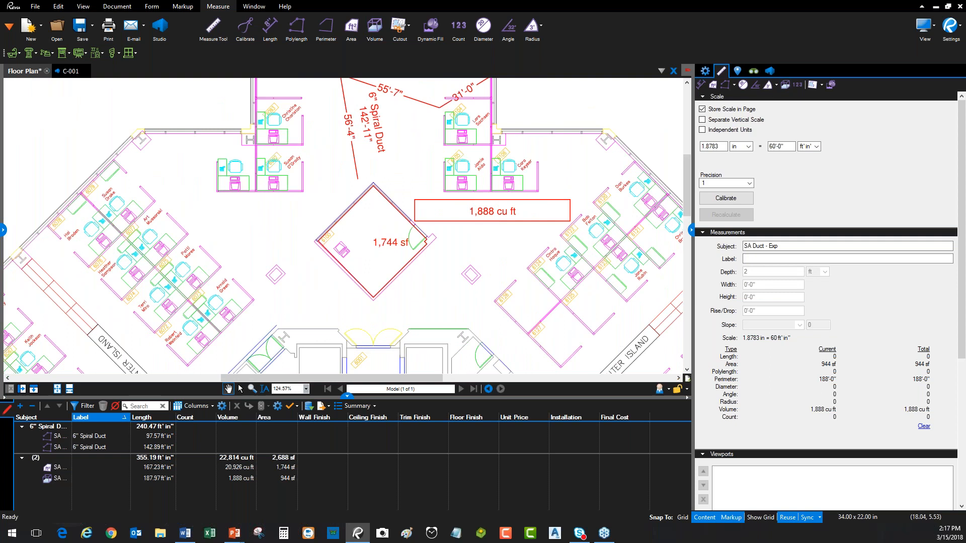
{"action": "left_click_drag", "start_coordinate": [337, 179], "coordinate": [386, 154]}
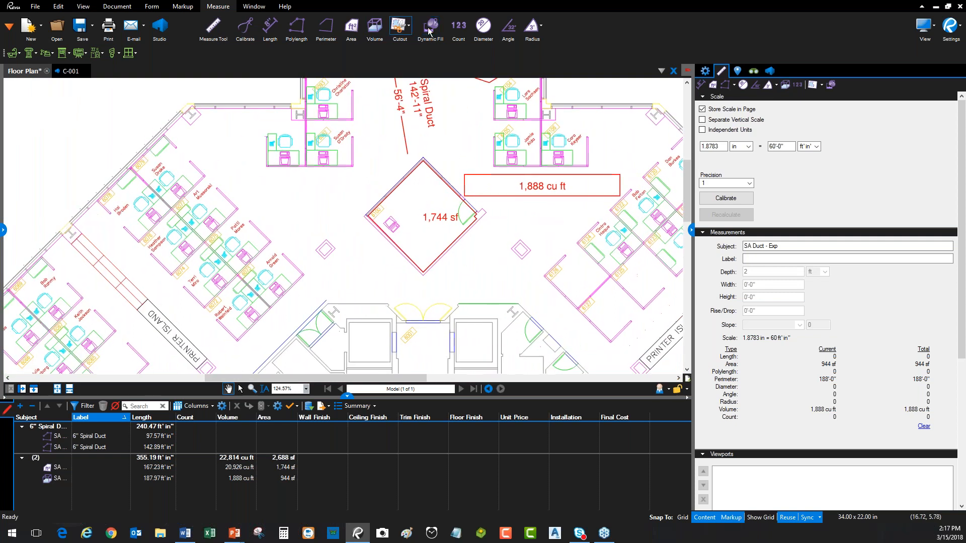
{"action": "left_click", "coordinate": [458, 31]}
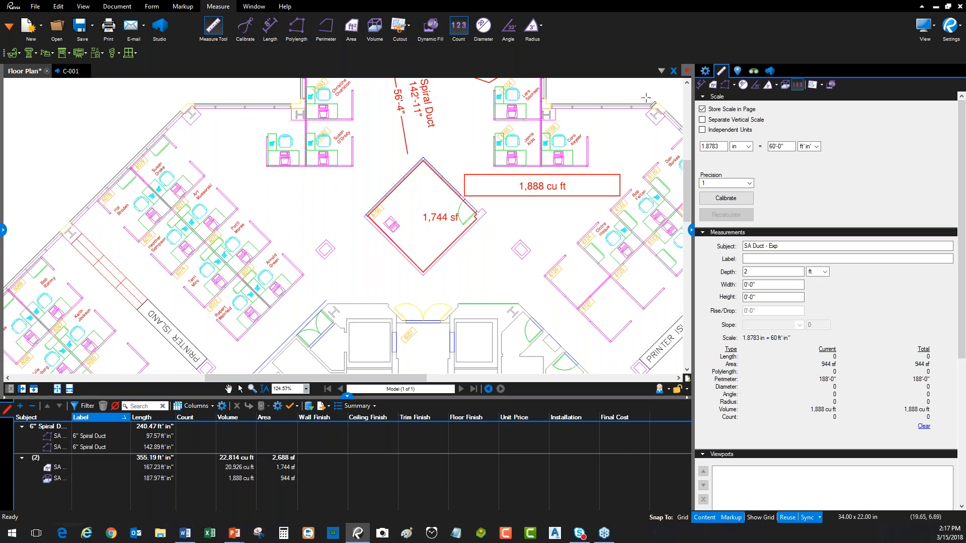
{"action": "left_click", "coordinate": [705, 71]}
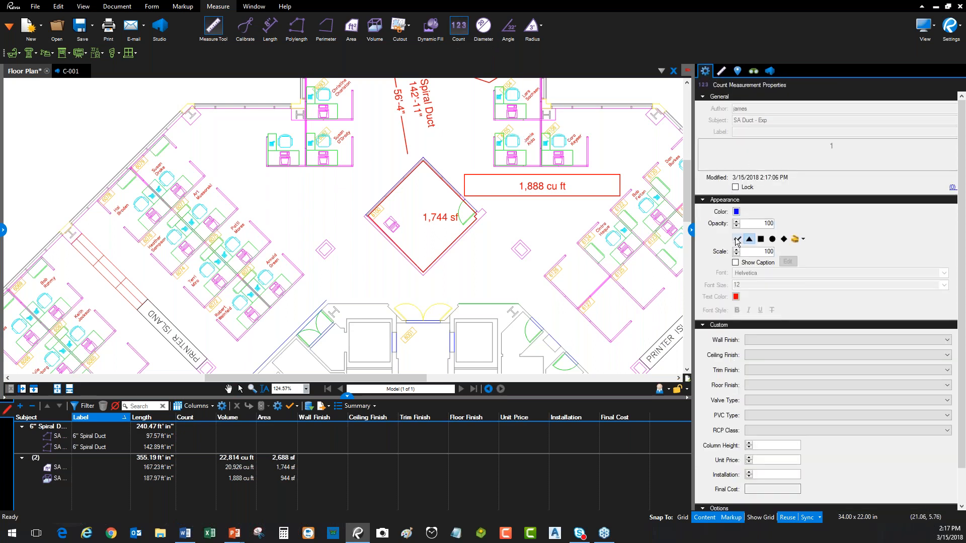
{"action": "left_click", "coordinate": [738, 239]}
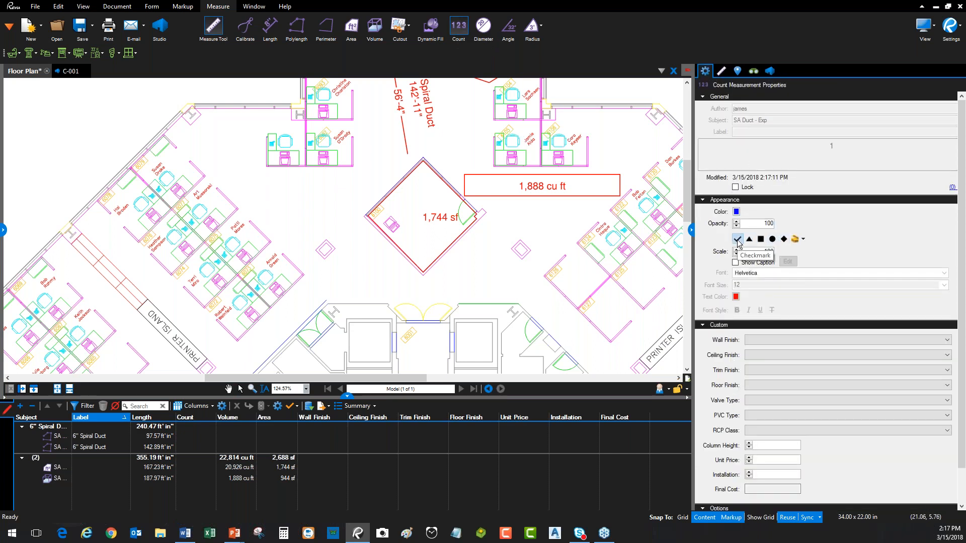
{"action": "left_click", "coordinate": [737, 211]}
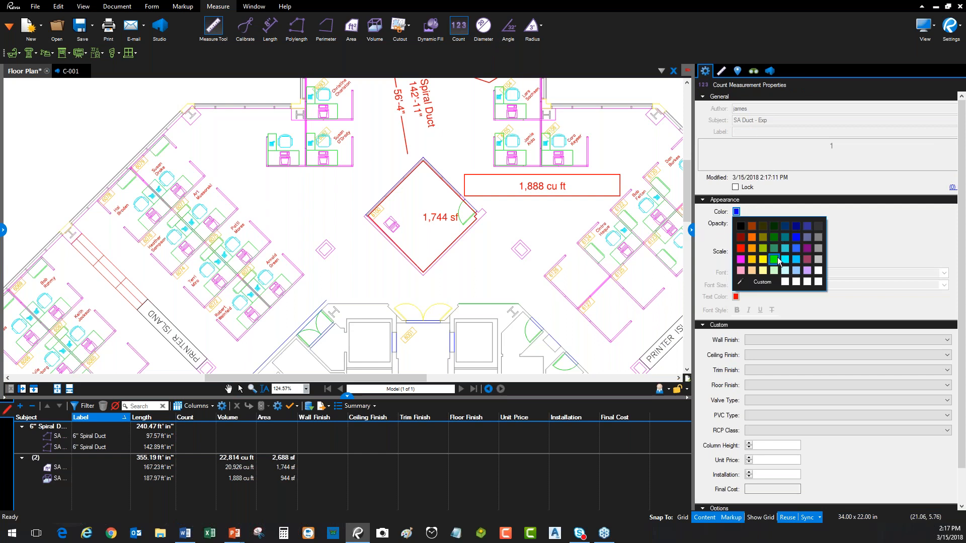
{"action": "left_click", "coordinate": [765, 263]}
Step: Count the eight chairs in the workstation cluster above the printer island, placing a checkmark on each, and finish the count
{"action": "scroll", "coordinate": [222, 184], "scroll_direction": "up", "scroll_amount": 2}
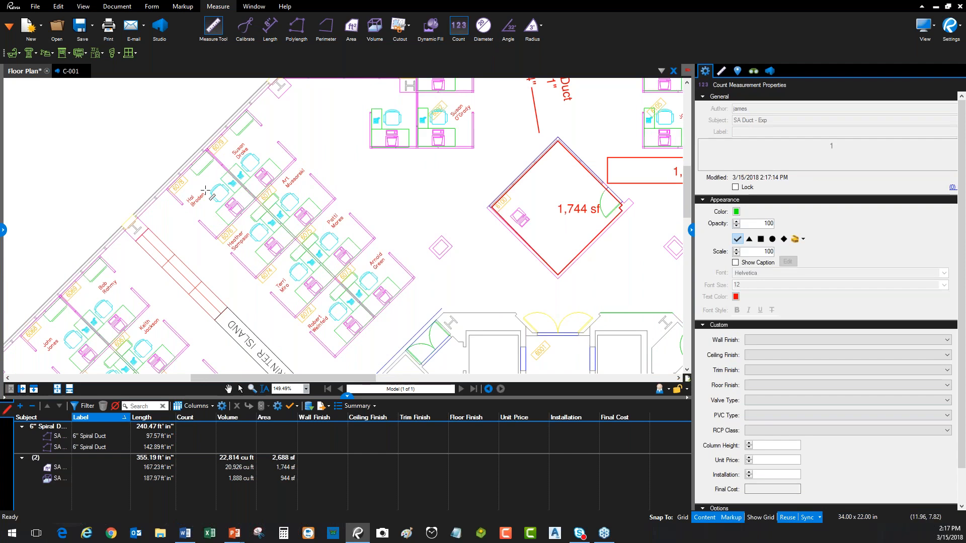
{"action": "left_click", "coordinate": [218, 191]}
{"action": "left_click", "coordinate": [251, 159]}
{"action": "left_click", "coordinate": [260, 232]}
{"action": "left_click", "coordinate": [298, 200]}
{"action": "left_click", "coordinate": [302, 272]}
{"action": "left_click", "coordinate": [329, 239]}
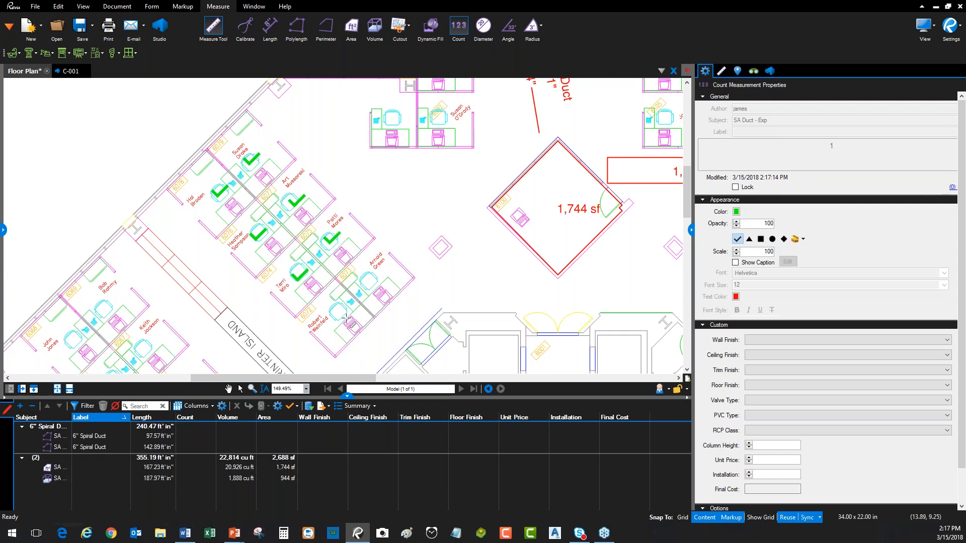
{"action": "left_click", "coordinate": [334, 311]}
{"action": "left_click", "coordinate": [375, 277]}
{"action": "key", "text": "Escape"}
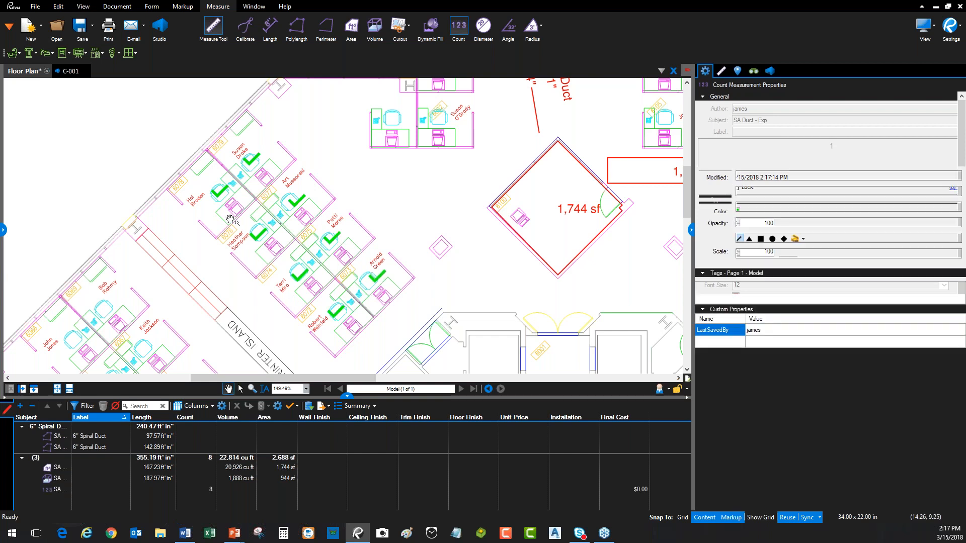
Step: Label the chair count measurement "Chari Model ABC"
{"action": "left_click", "coordinate": [83, 489]}
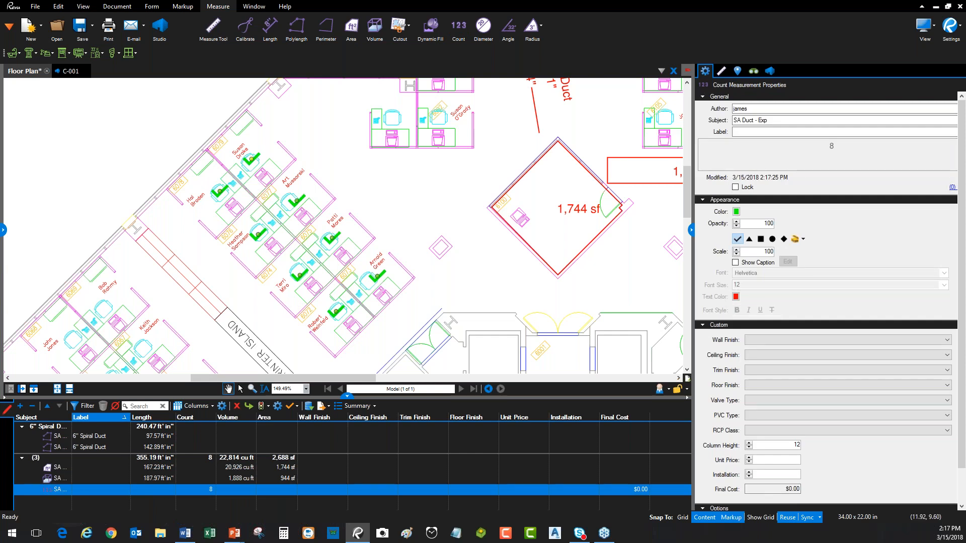
{"action": "left_click", "coordinate": [770, 131]}
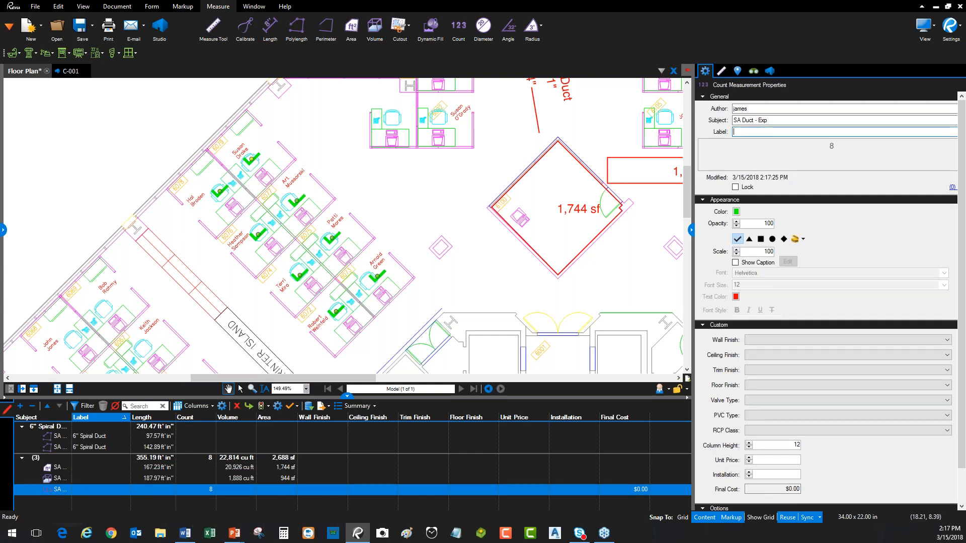
{"action": "type", "text": "Chari Model ABC"}
{"action": "key", "text": "Return"}
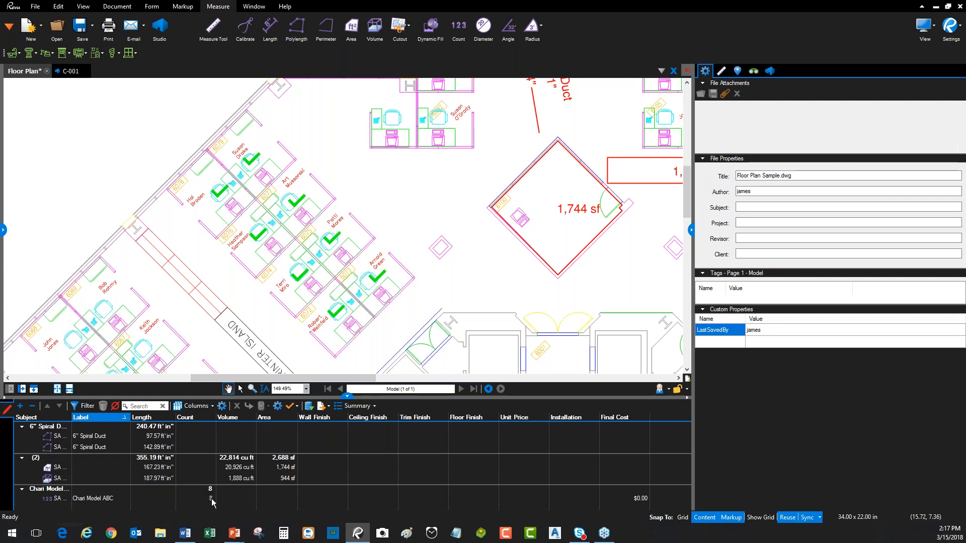
Step: Set the chair count's unit price to 125 and its installation cost to 25 in the markups list, hiding the properties to make room
{"action": "left_click", "coordinate": [211, 499]}
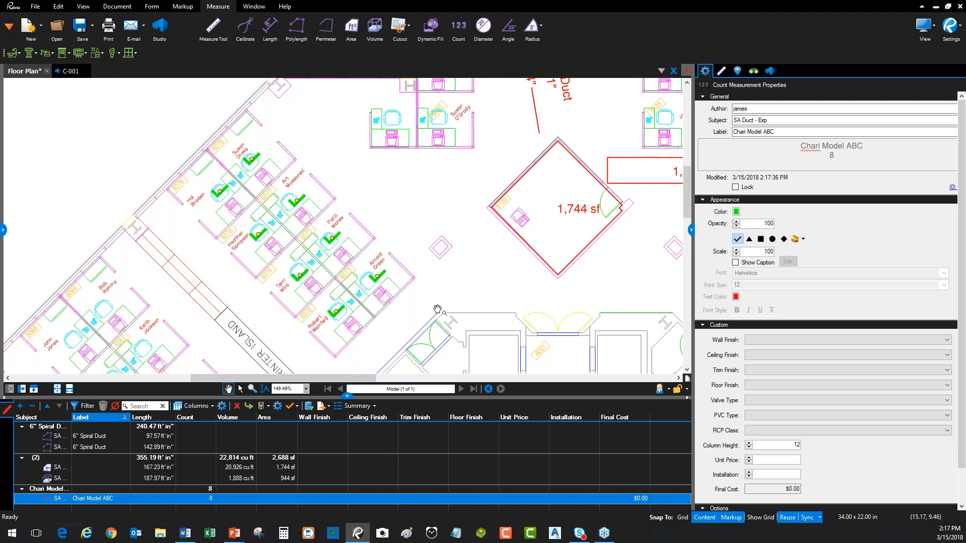
{"action": "left_click", "coordinate": [692, 230]}
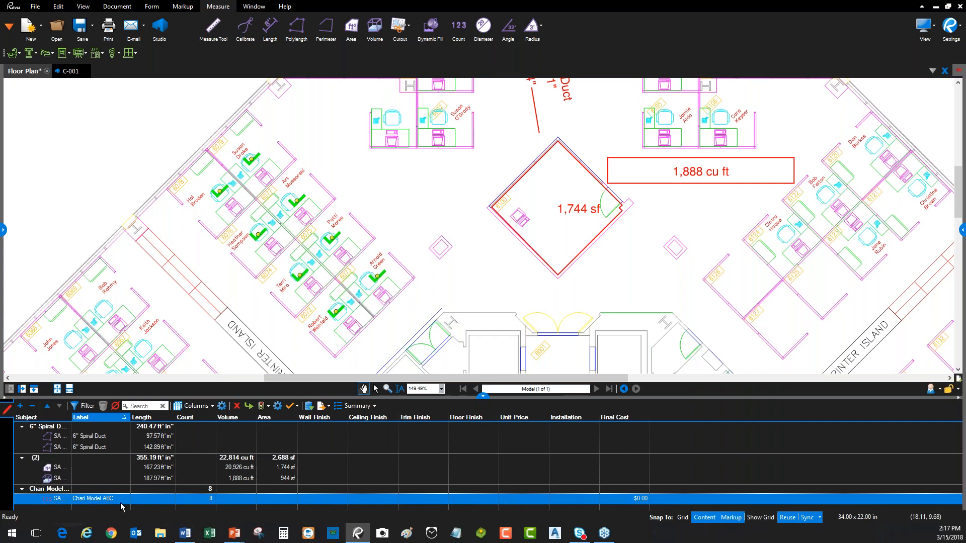
{"action": "left_click", "coordinate": [533, 498]}
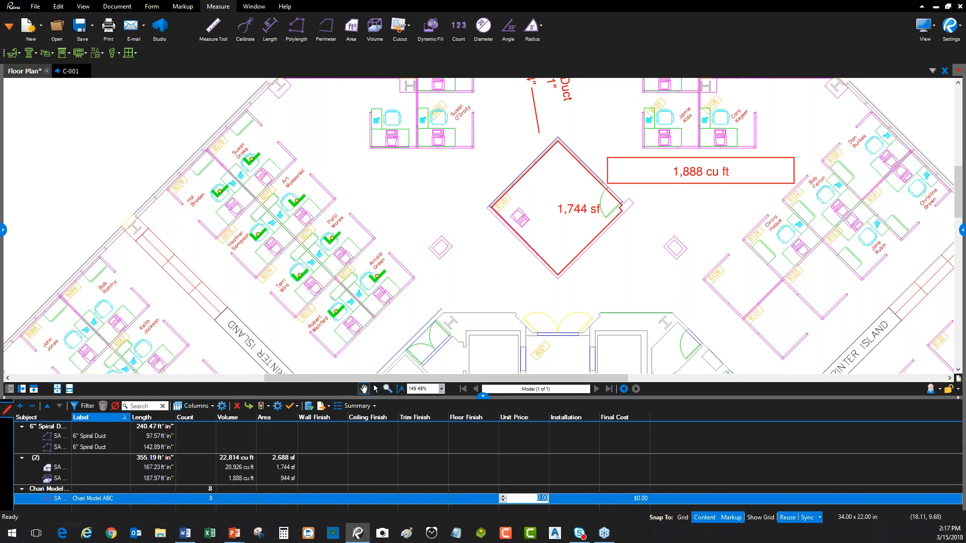
{"action": "type", "text": "125"}
{"action": "key", "text": "Return"}
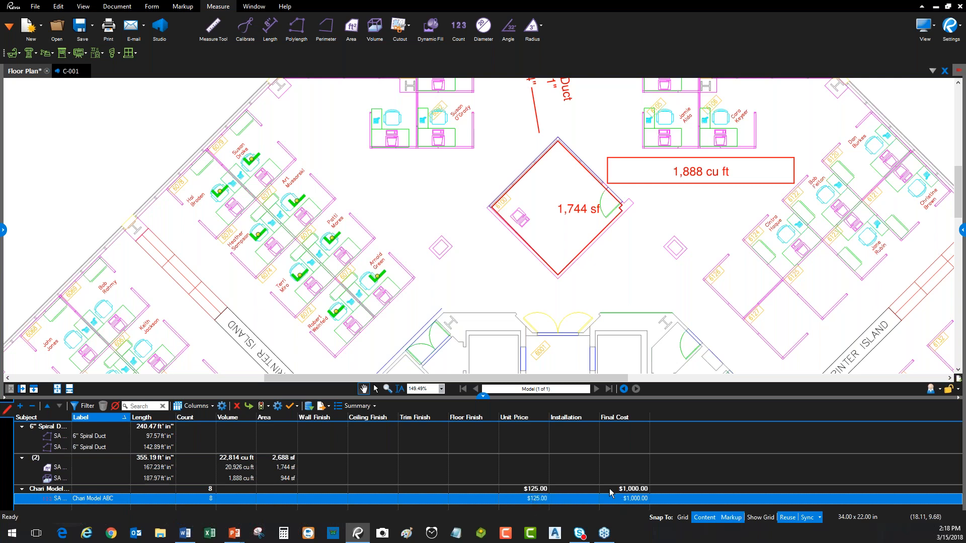
{"action": "left_click", "coordinate": [581, 500]}
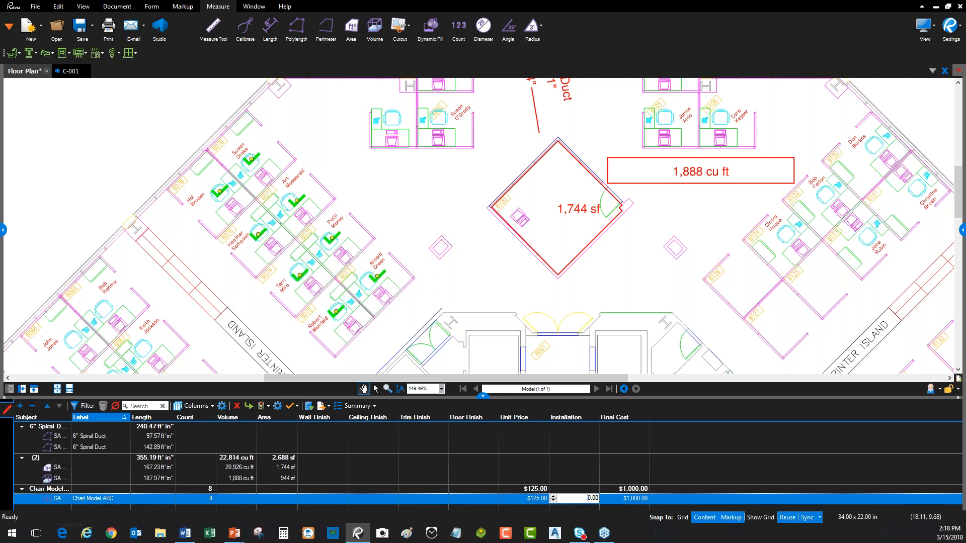
{"action": "key", "text": "ctrl+a"}
{"action": "type", "text": "25"}
{"action": "key", "text": "Return"}
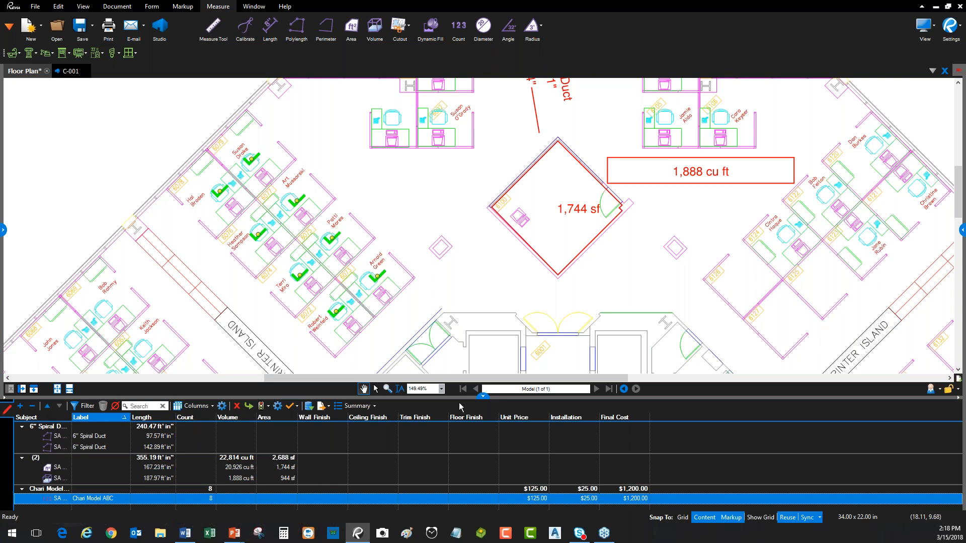
Step: Enlarge the markups list and expand the Zen-Revu Interiors: Finishes tool set in the Tool Chest
{"action": "left_click_drag", "start_coordinate": [458, 396], "coordinate": [457, 361]}
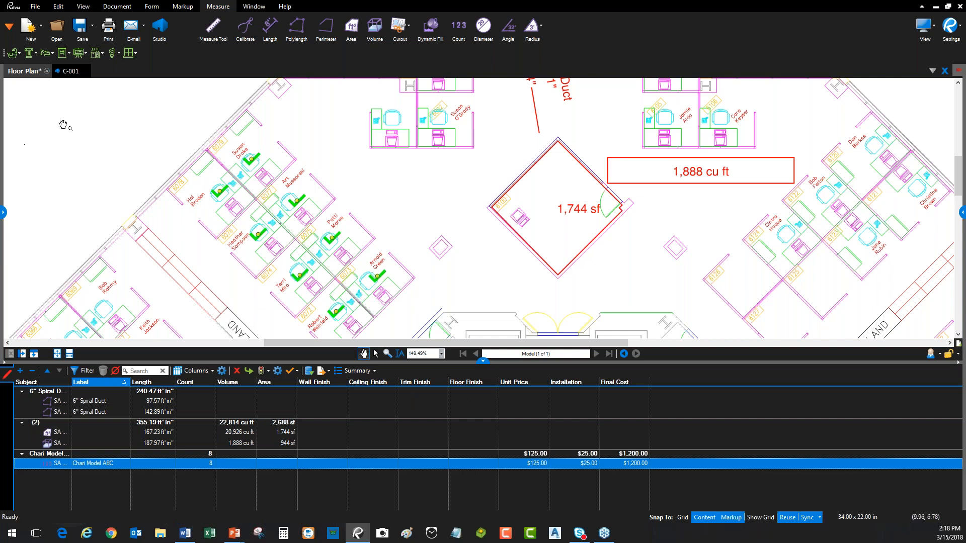
{"action": "left_click", "coordinate": [5, 214]}
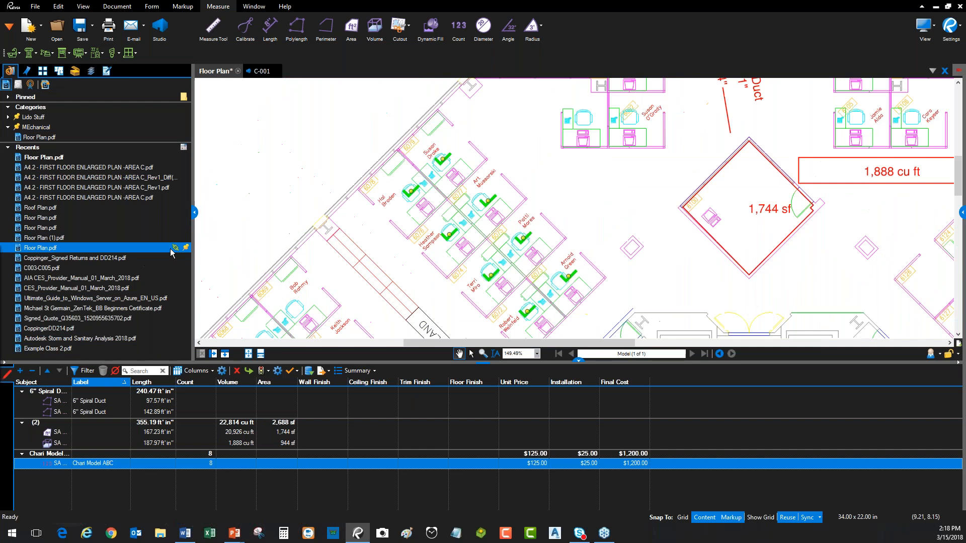
{"action": "left_click", "coordinate": [76, 72]}
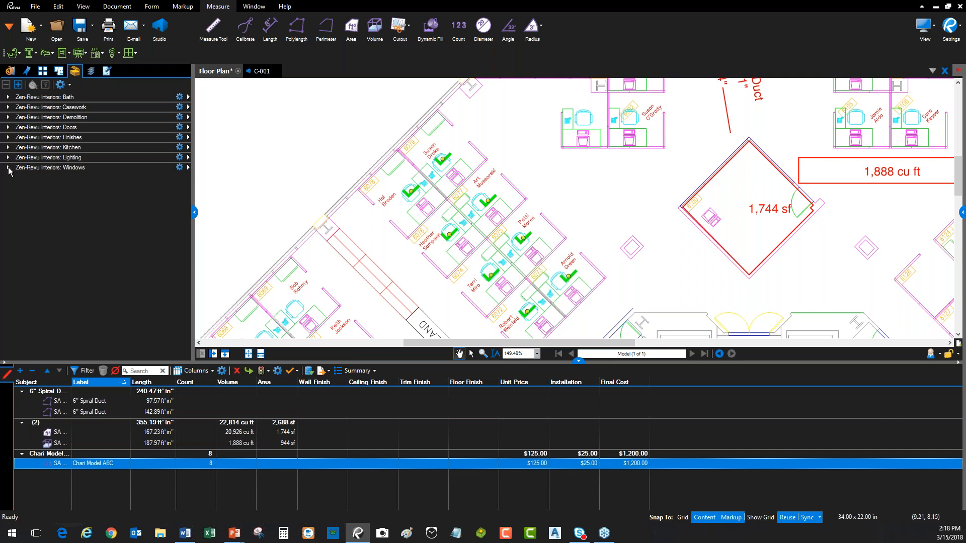
{"action": "left_click", "coordinate": [8, 137]}
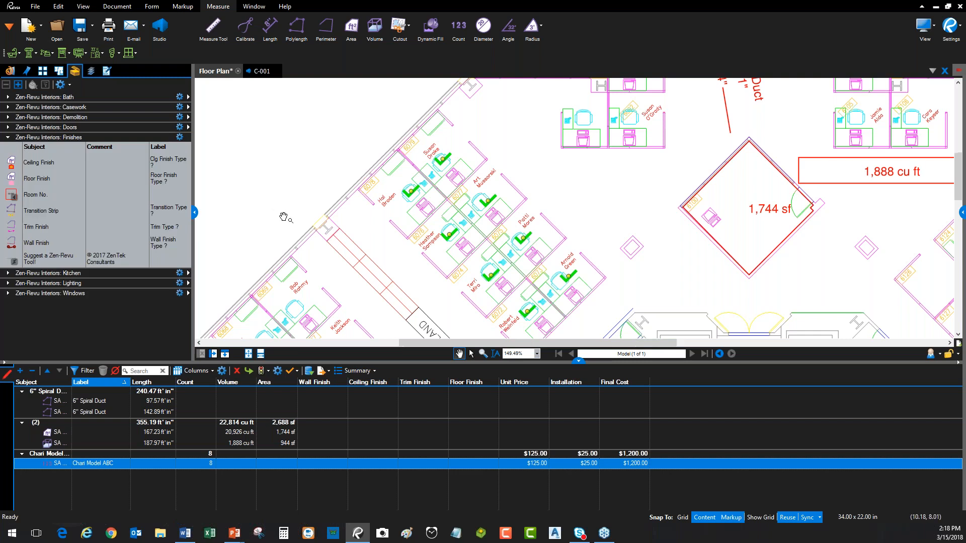
Step: Measure the floor area of copy room 6006 with the Floor Finish tool, tracing the room's outline, and finish the measurement
{"action": "scroll", "coordinate": [650, 211], "scroll_direction": "down", "scroll_amount": 2}
{"action": "left_click_drag", "start_coordinate": [427, 240], "coordinate": [363, 126]}
{"action": "scroll", "coordinate": [344, 231], "scroll_direction": "up", "scroll_amount": 2}
{"action": "left_click_drag", "start_coordinate": [349, 225], "coordinate": [306, 135]}
{"action": "left_click_drag", "start_coordinate": [428, 221], "coordinate": [322, 151]}
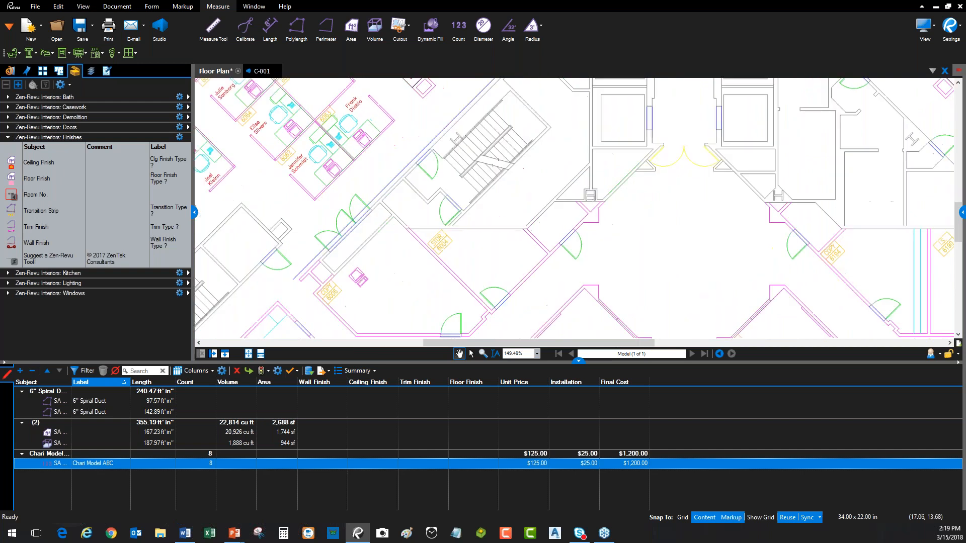
{"action": "left_click_drag", "start_coordinate": [432, 222], "coordinate": [465, 197]}
{"action": "scroll", "coordinate": [398, 195], "scroll_direction": "up", "scroll_amount": 2}
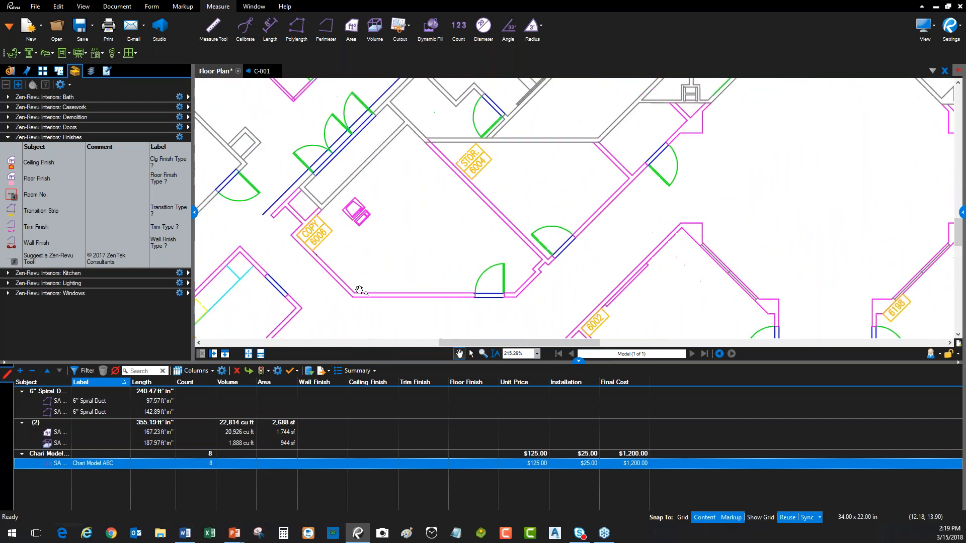
{"action": "left_click", "coordinate": [38, 179]}
{"action": "left_click", "coordinate": [407, 124]}
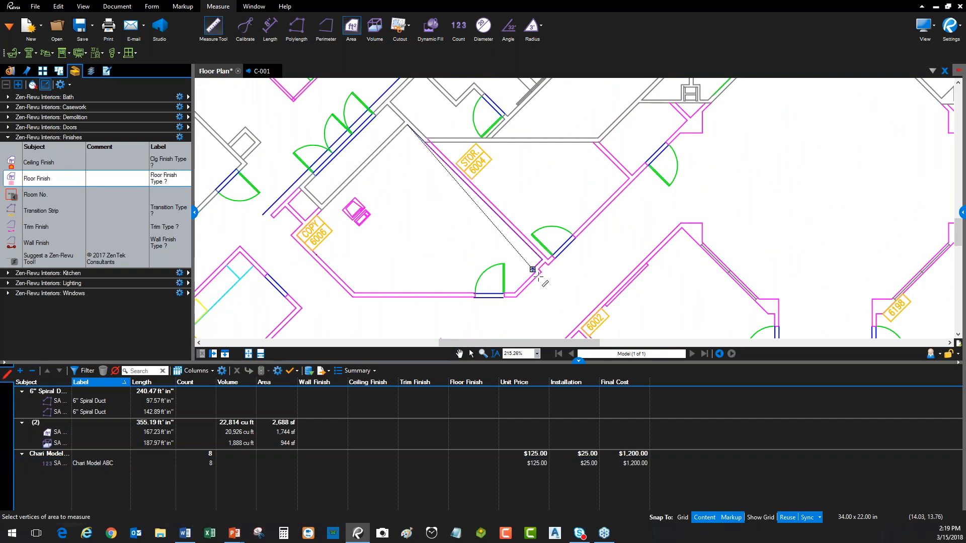
{"action": "left_click", "coordinate": [535, 270]}
{"action": "left_click", "coordinate": [515, 293]}
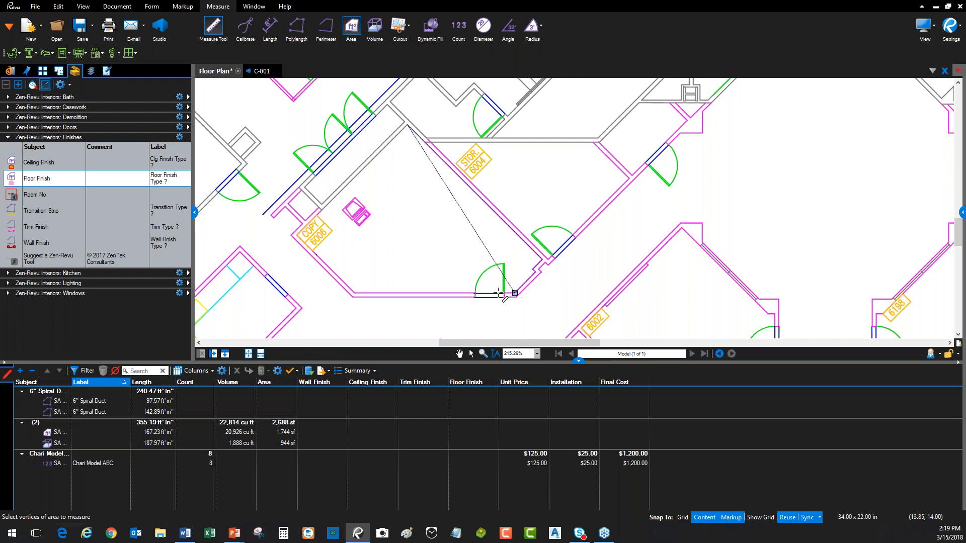
{"action": "left_click", "coordinate": [354, 293]}
{"action": "double_click", "coordinate": [297, 235]}
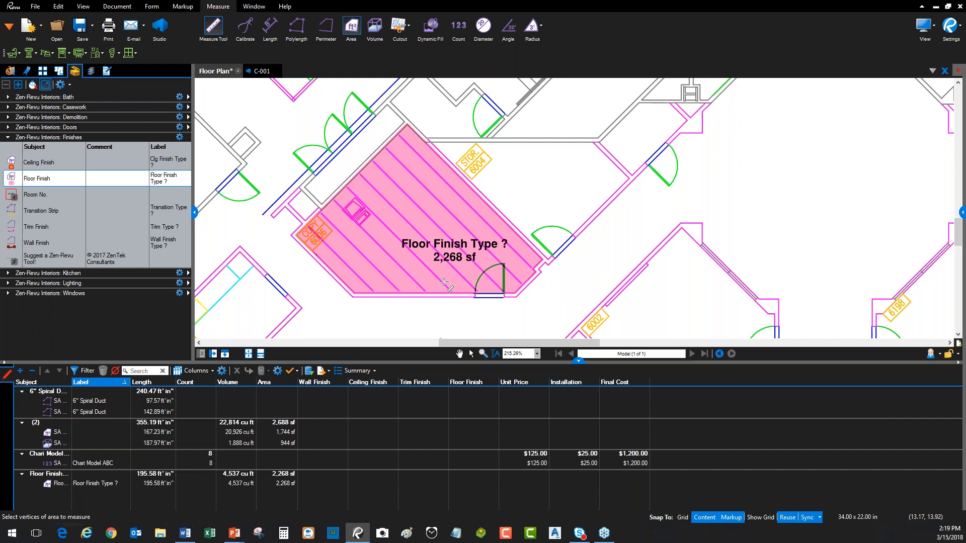
{"action": "key", "text": "Escape"}
Step: Label the copy room's floor finish measurement "Floor Finish Type A1" in the markups list
{"action": "left_click", "coordinate": [452, 252]}
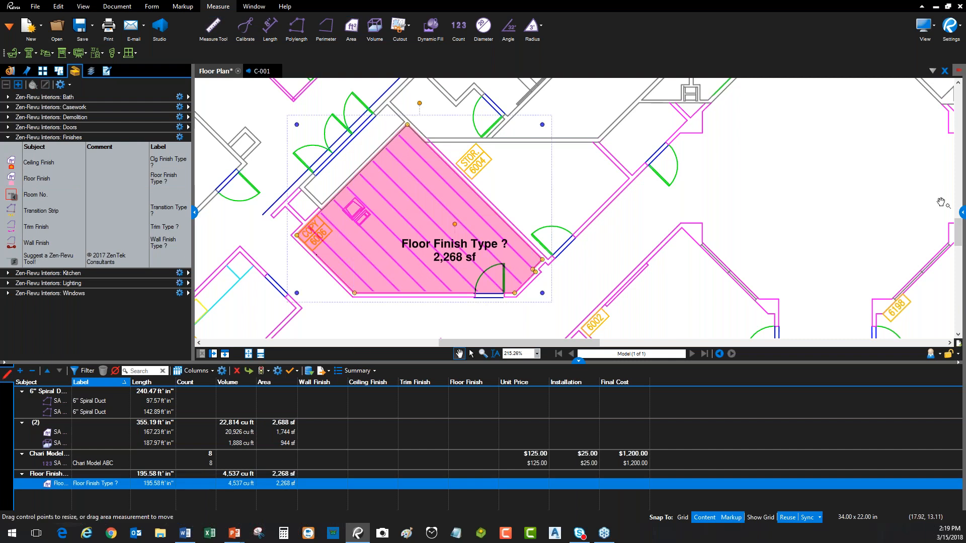
{"action": "left_click", "coordinate": [120, 487]}
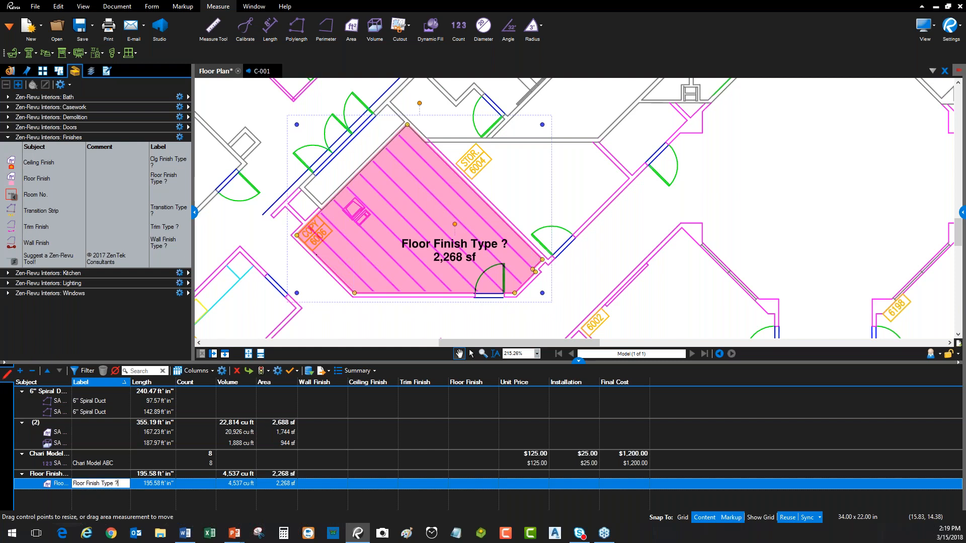
{"action": "key", "text": "BackSpace"}
{"action": "type", "text": "A1"}
{"action": "key", "text": "Return"}
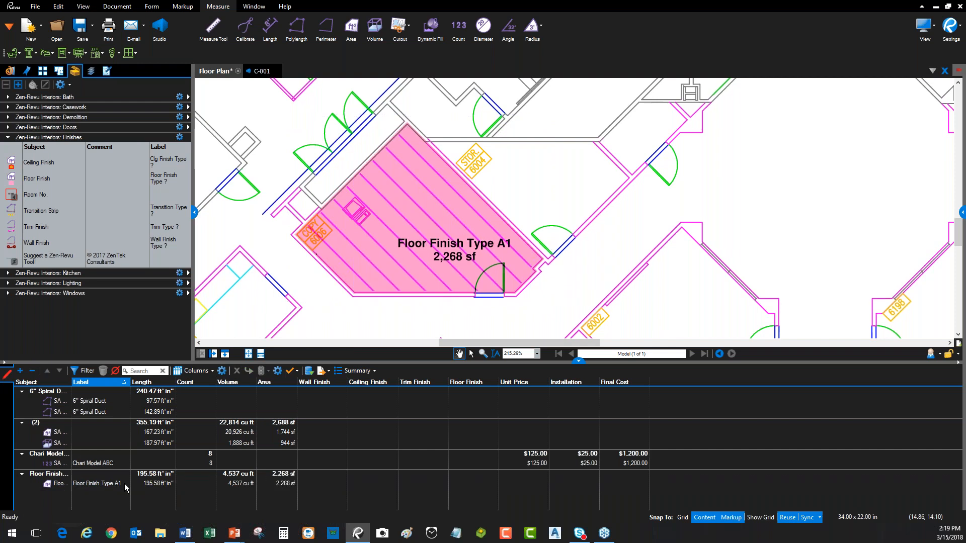
Step: Set the copy room measurement's floor finish to Slate in the markups list
{"action": "left_click", "coordinate": [486, 484]}
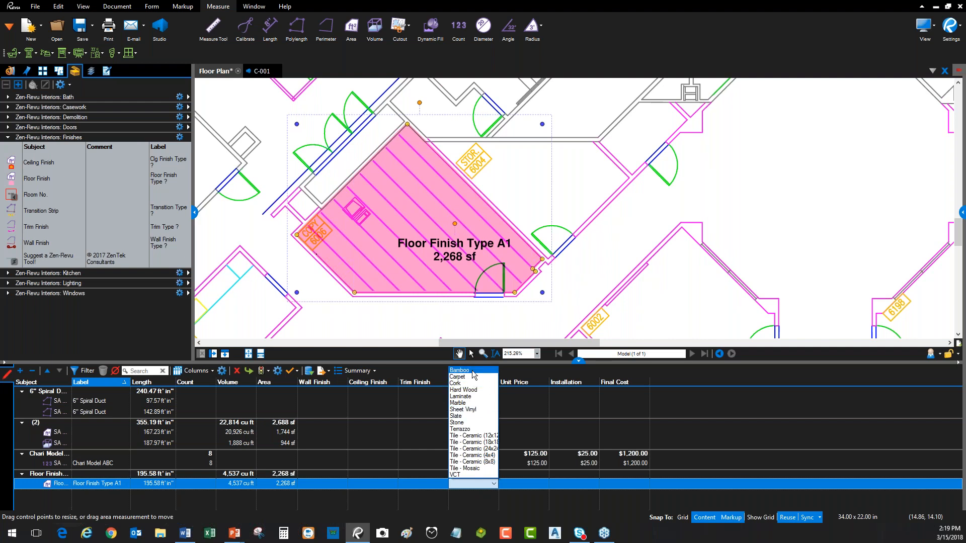
{"action": "left_click", "coordinate": [471, 416]}
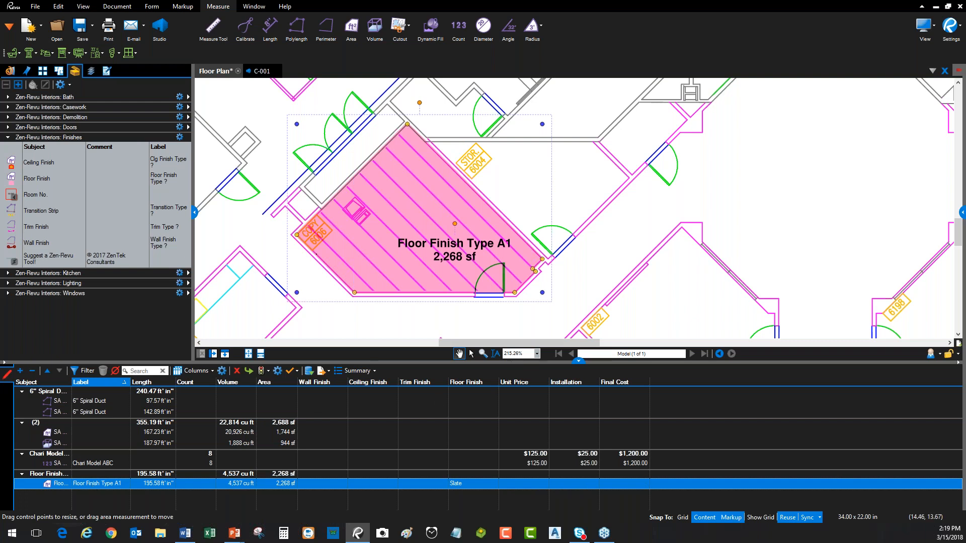
{"action": "key", "text": "Escape"}
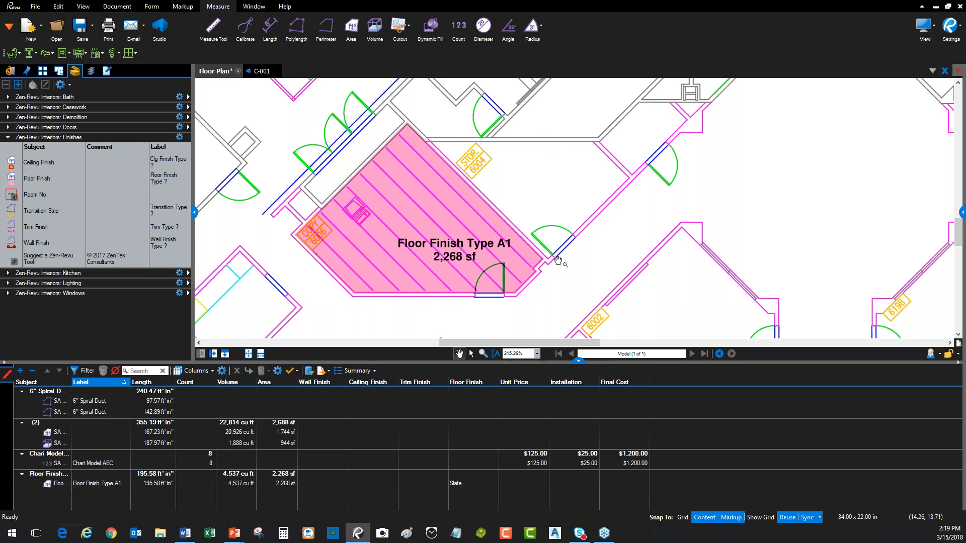
{"action": "scroll", "coordinate": [506, 211], "scroll_direction": "down", "scroll_amount": 2}
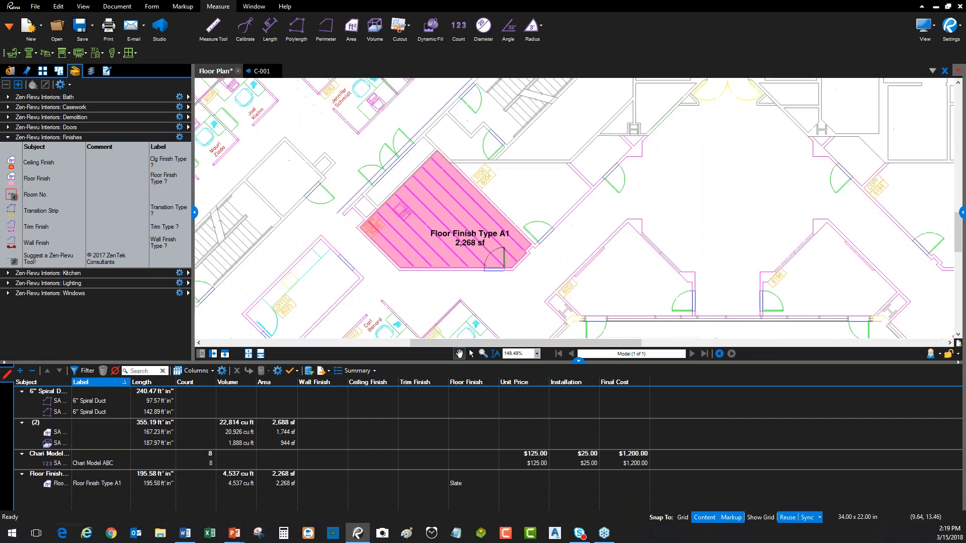
Step: Bring up the Markup tools and display the Studio session's attendees, documents and activity record
{"action": "key", "text": "alt+Tab"}
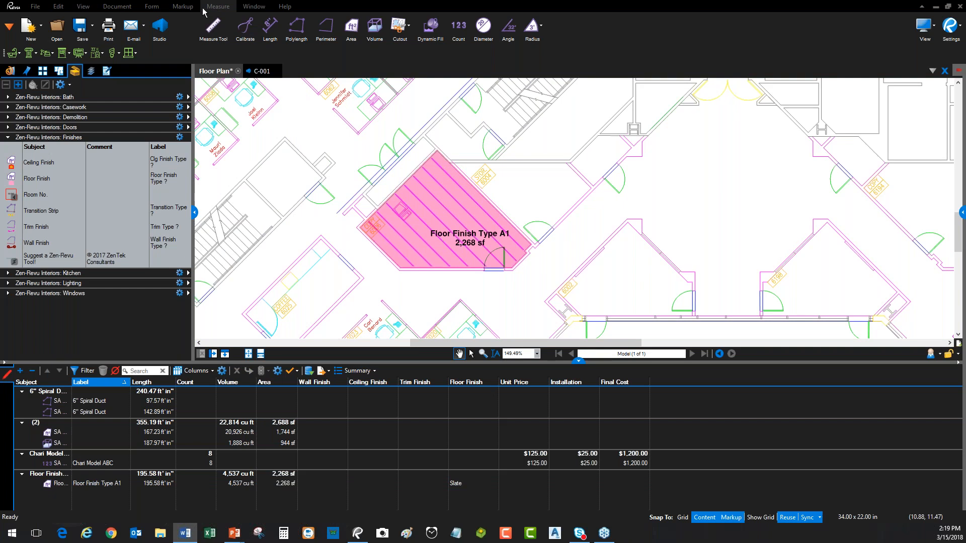
{"action": "left_click", "coordinate": [183, 6]}
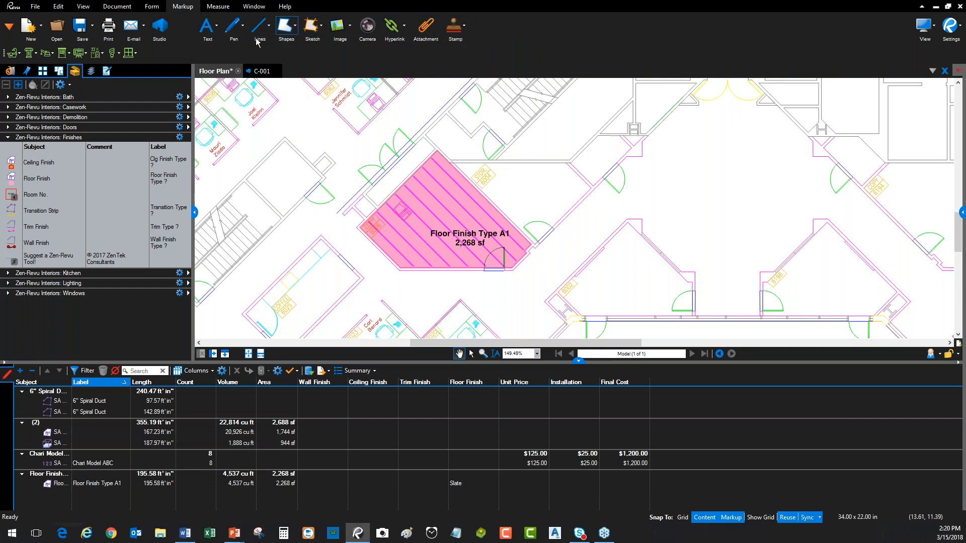
{"action": "left_click", "coordinate": [961, 212]}
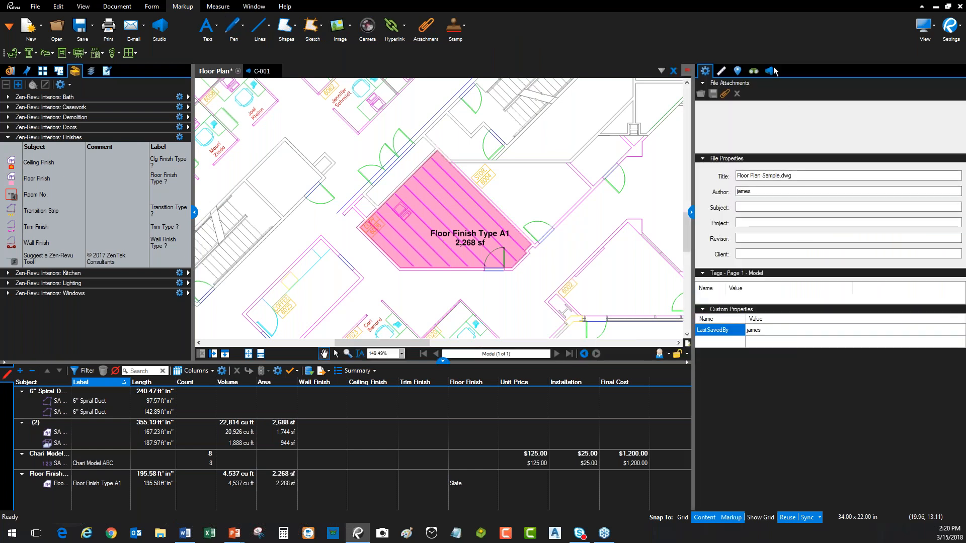
{"action": "left_click", "coordinate": [775, 74]}
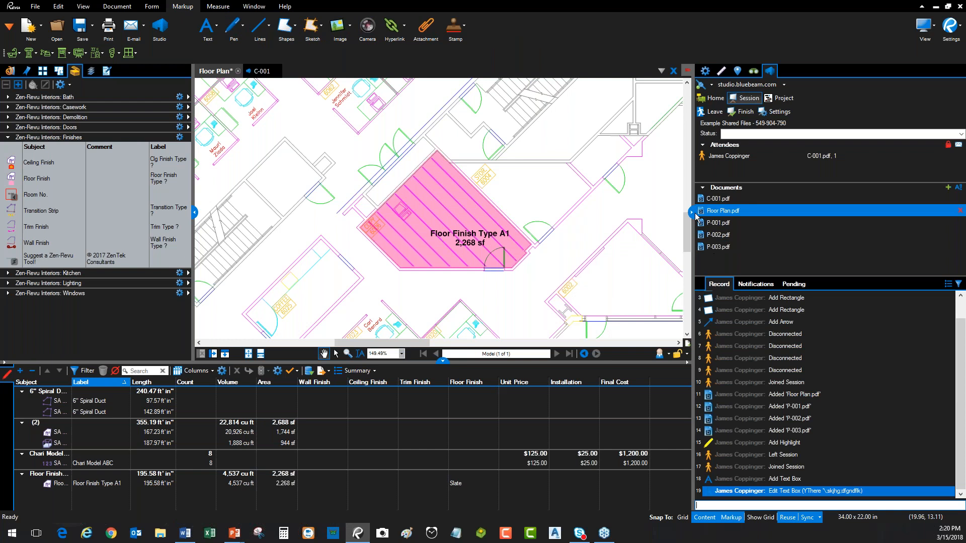
Step: Hide the Studio session details and close the session's copy of Floor Plan, keeping the marked-up floor plan open
{"action": "double_click", "coordinate": [699, 211]}
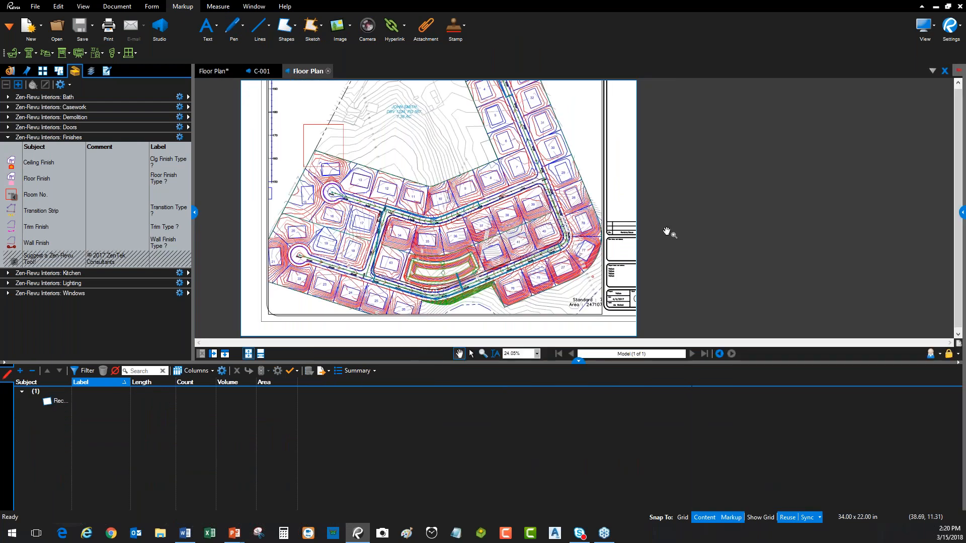
{"action": "left_click", "coordinate": [219, 71]}
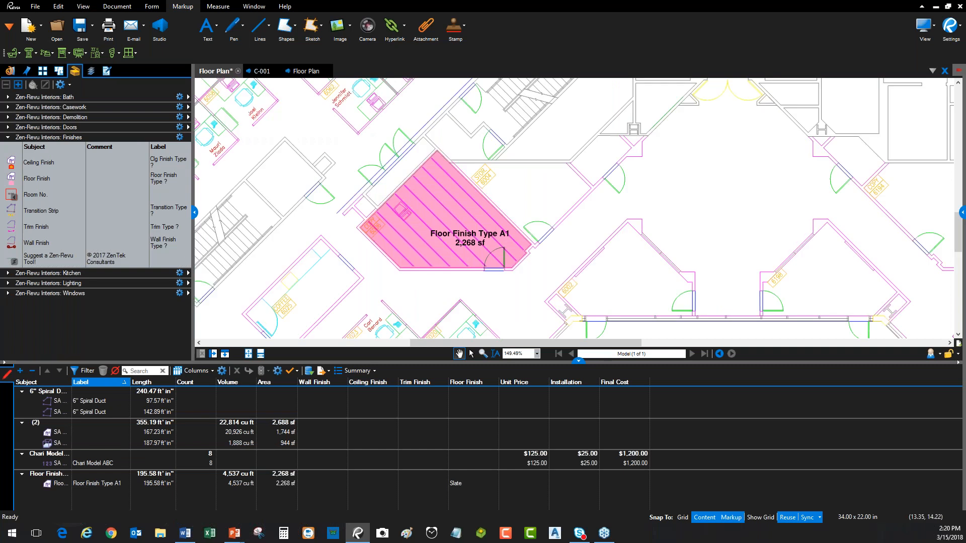
{"action": "left_click", "coordinate": [324, 74]}
{"action": "left_click", "coordinate": [325, 72]}
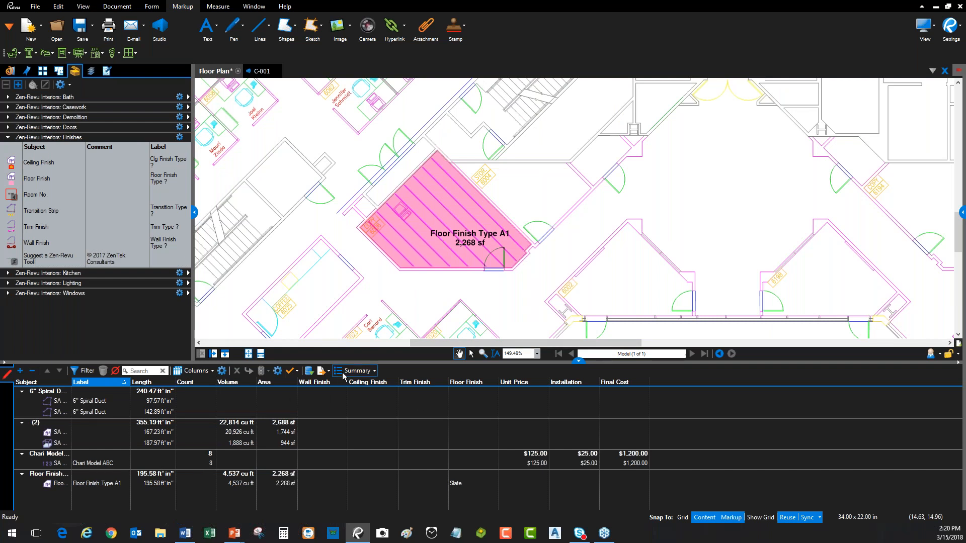
Step: Look through the markup summary export formats and select the copy room's floor finish area
{"action": "left_click", "coordinate": [377, 374]}
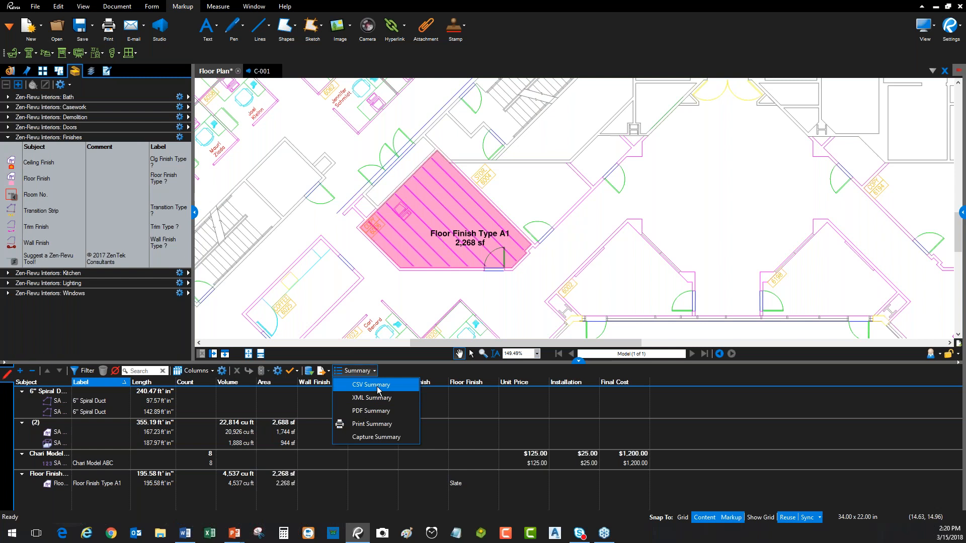
{"action": "left_click", "coordinate": [379, 13]}
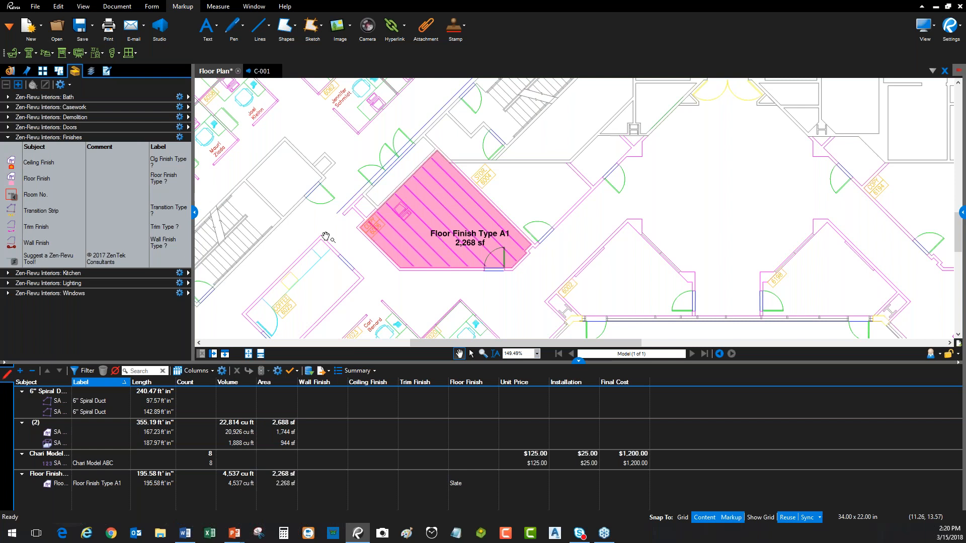
{"action": "left_click", "coordinate": [451, 212]}
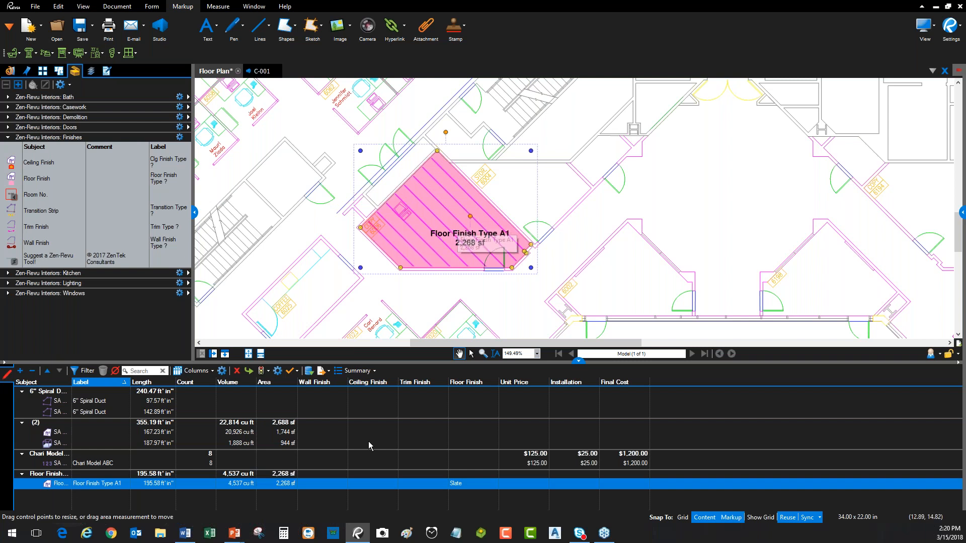
Step: Collapse the Finishes tool set and hide both the markups list and the Tool Chest to enlarge the plan view
{"action": "scroll", "coordinate": [552, 147], "scroll_direction": "down", "scroll_amount": 5}
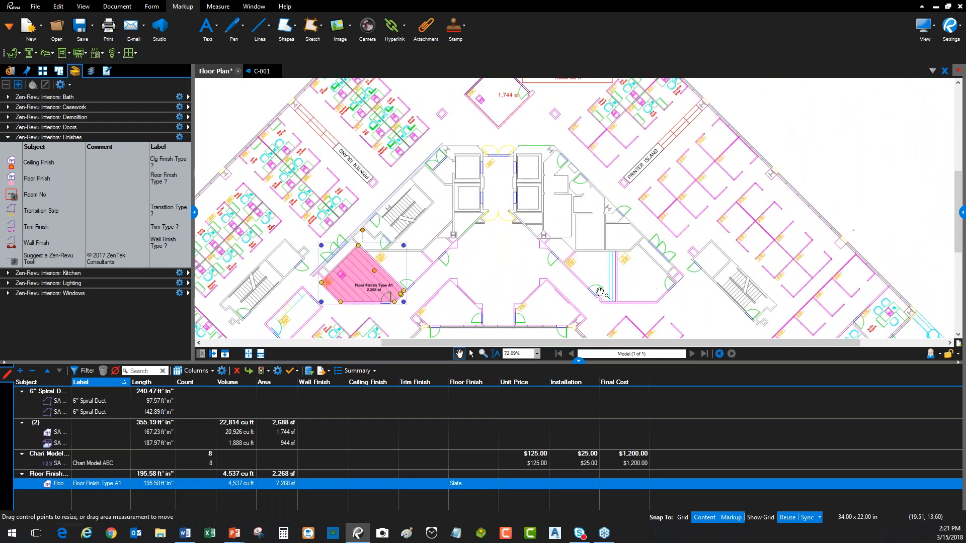
{"action": "left_click", "coordinate": [579, 362]}
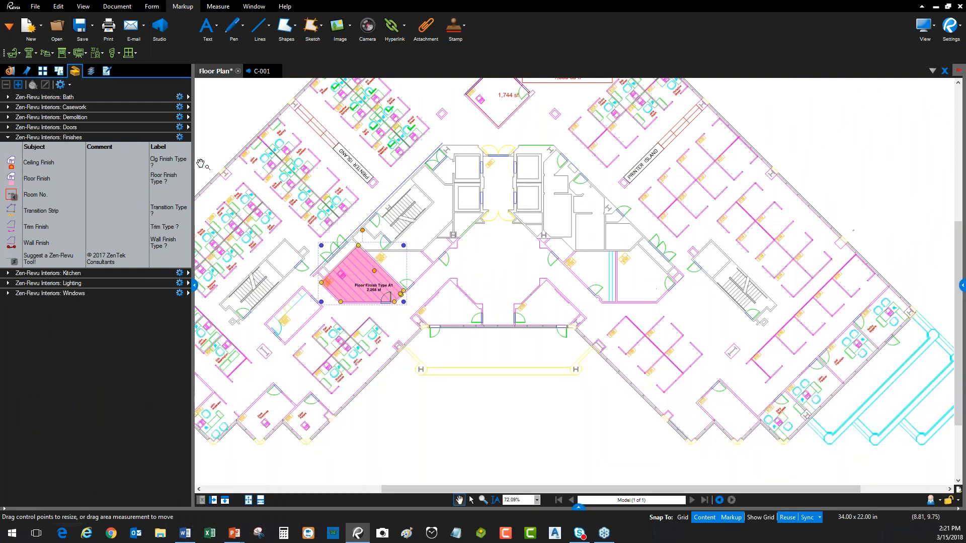
{"action": "left_click", "coordinate": [8, 138]}
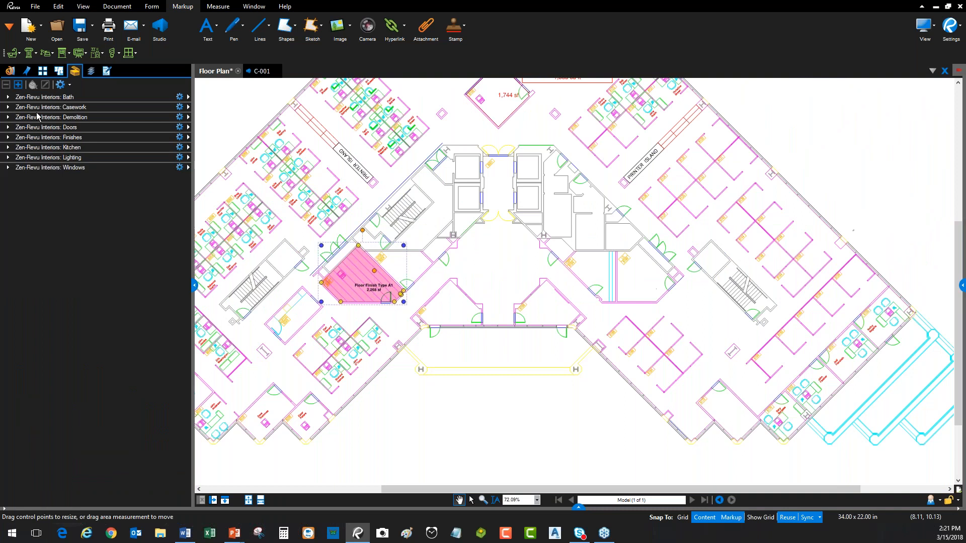
{"action": "left_click", "coordinate": [194, 287]}
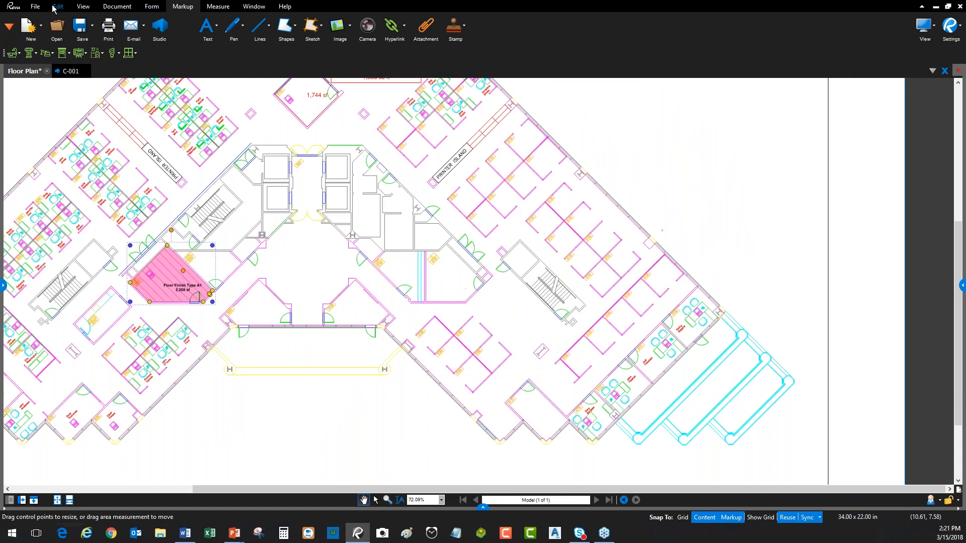
Step: Bring up the File commands and close the C-001 document
{"action": "left_click", "coordinate": [35, 6]}
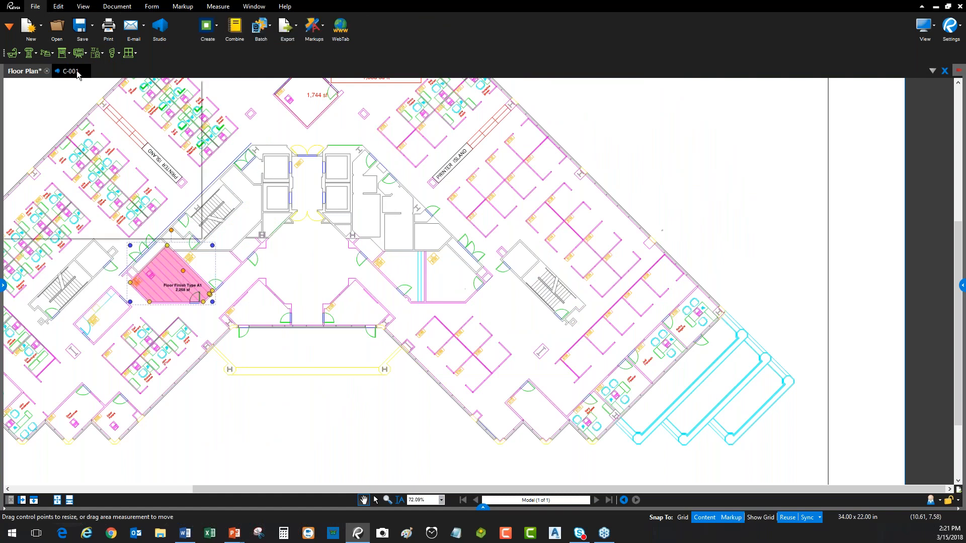
{"action": "left_click", "coordinate": [78, 71]}
{"action": "left_click", "coordinate": [86, 71]}
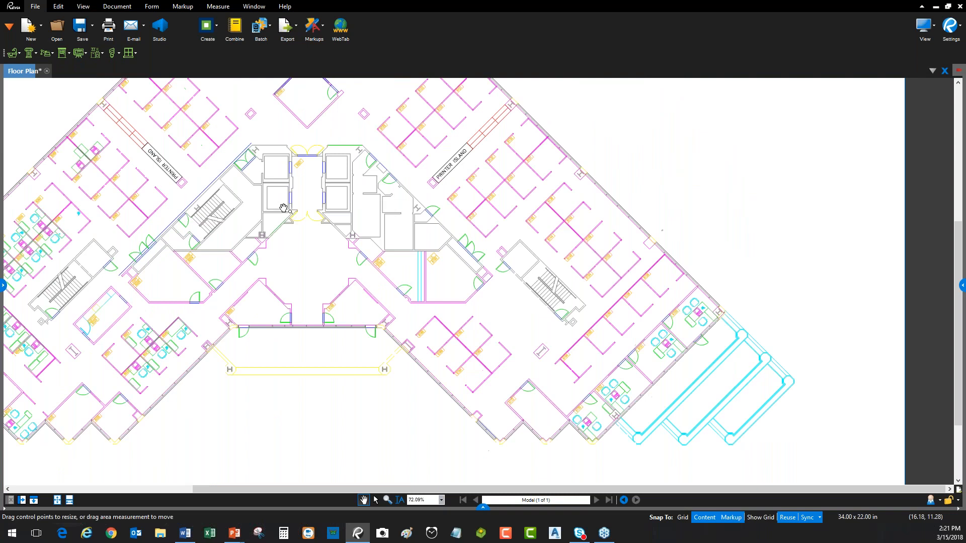
Step: Bring up the Document commands and close the Floor Plan document
{"action": "left_click_drag", "start_coordinate": [254, 247], "coordinate": [351, 282]}
{"action": "scroll", "coordinate": [351, 283], "scroll_direction": "down", "scroll_amount": 3}
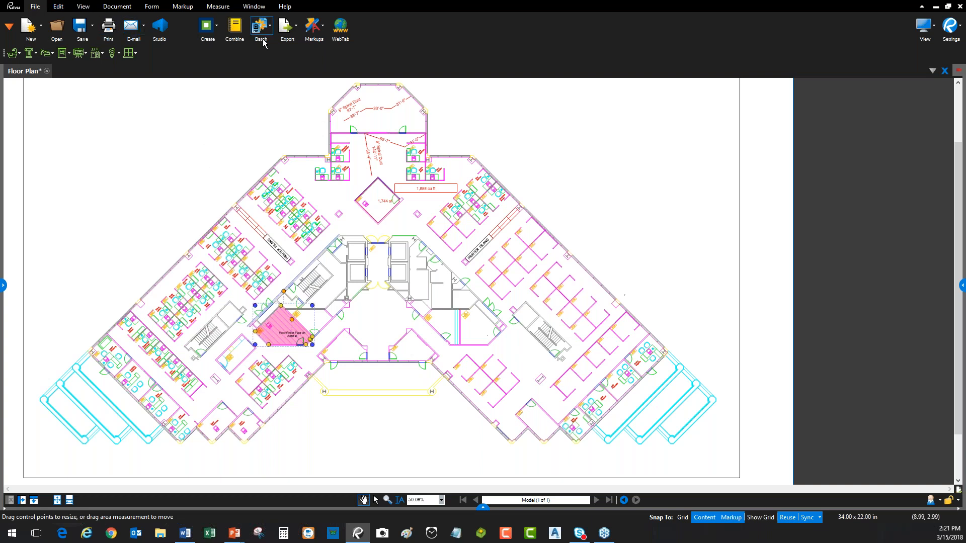
{"action": "left_click", "coordinate": [117, 6]}
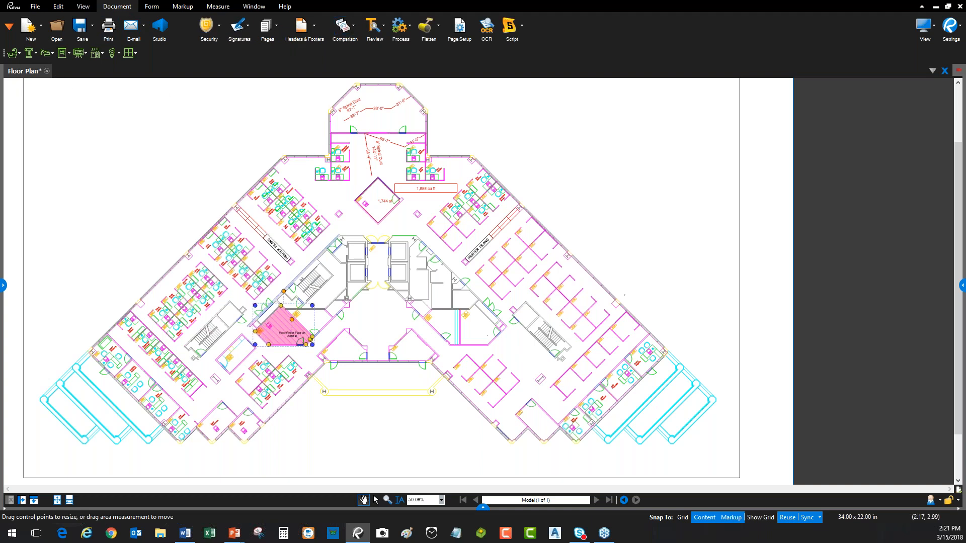
{"action": "left_click", "coordinate": [46, 71]}
{"action": "left_click", "coordinate": [531, 314]}
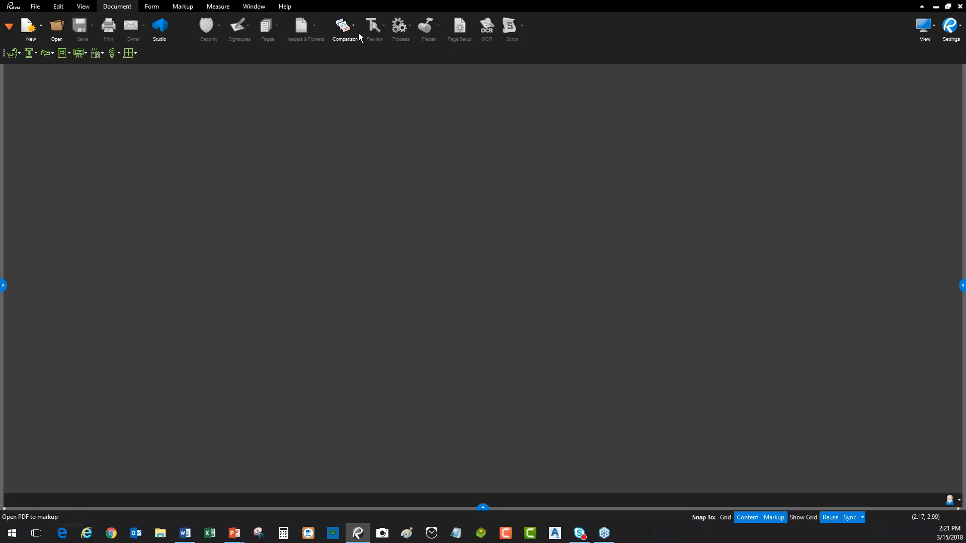
Step: Start a document comparison and load A4.2 - FIRST FLOOR ENLARGED PLAN -AREA C.pdf from the webinar's Project folder as Document A
{"action": "left_click", "coordinate": [352, 35]}
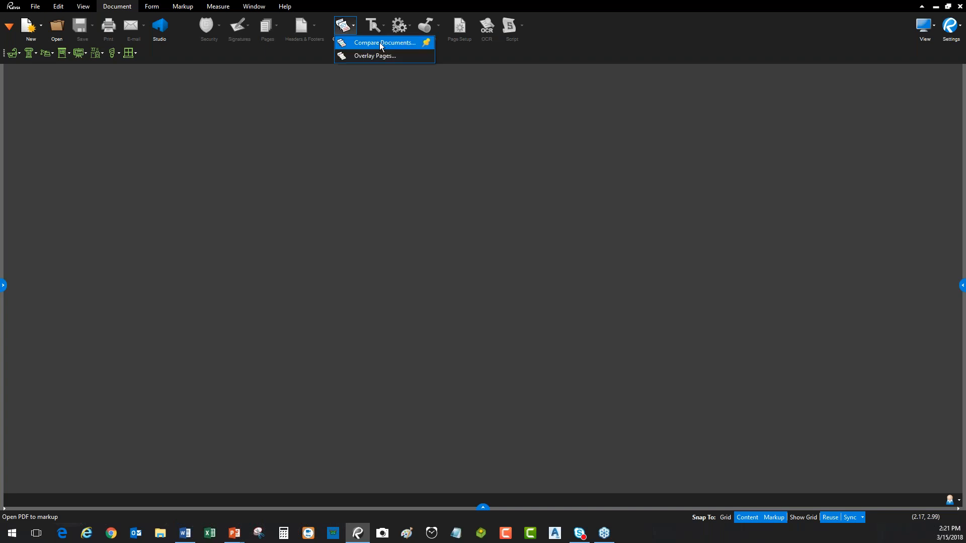
{"action": "left_click", "coordinate": [381, 44]}
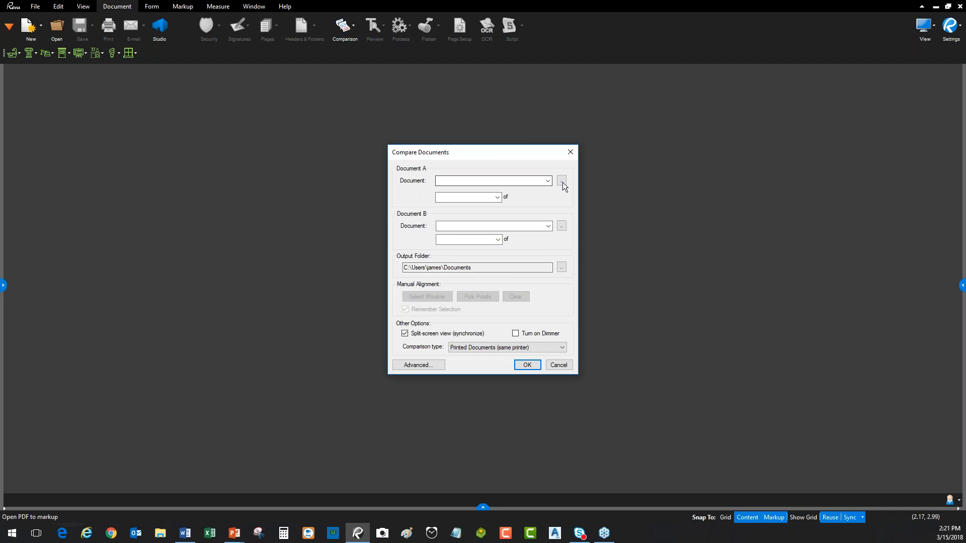
{"action": "left_click", "coordinate": [561, 181]}
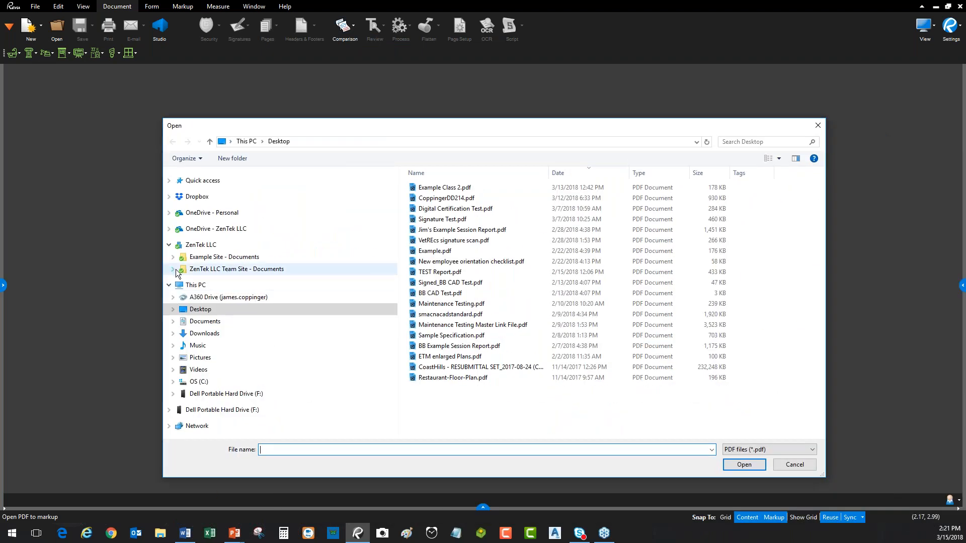
{"action": "left_click", "coordinate": [174, 270]}
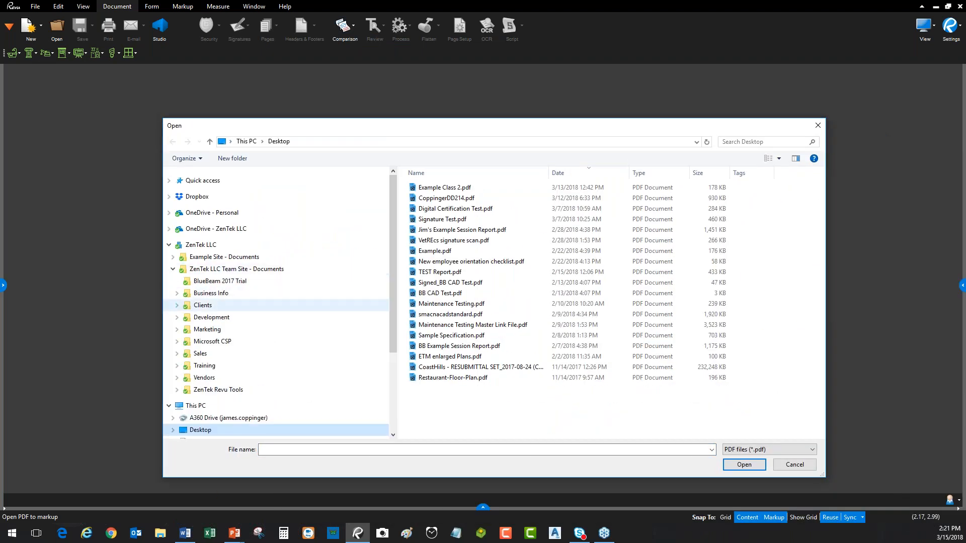
{"action": "left_click", "coordinate": [183, 331]}
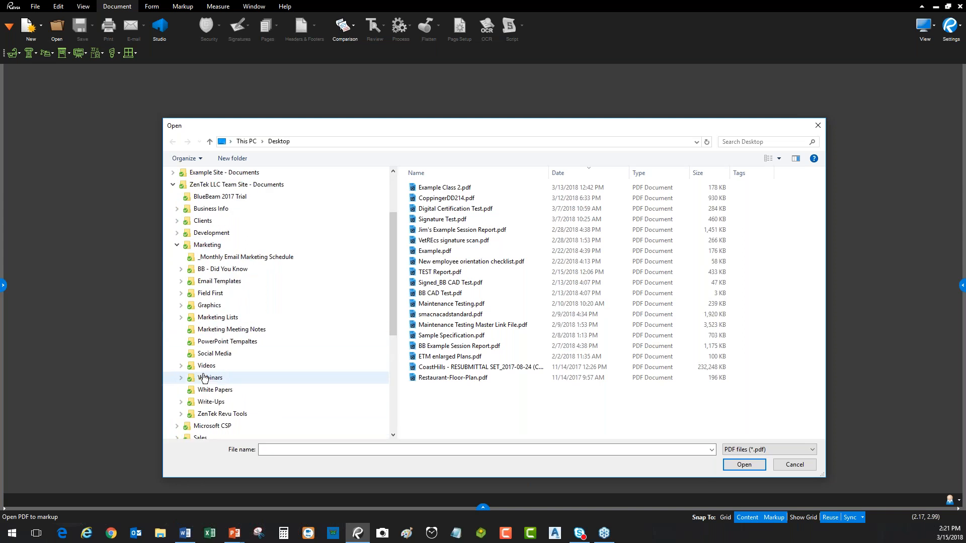
{"action": "left_click", "coordinate": [210, 379]}
{"action": "double_click", "coordinate": [436, 189]}
{"action": "double_click", "coordinate": [435, 188]}
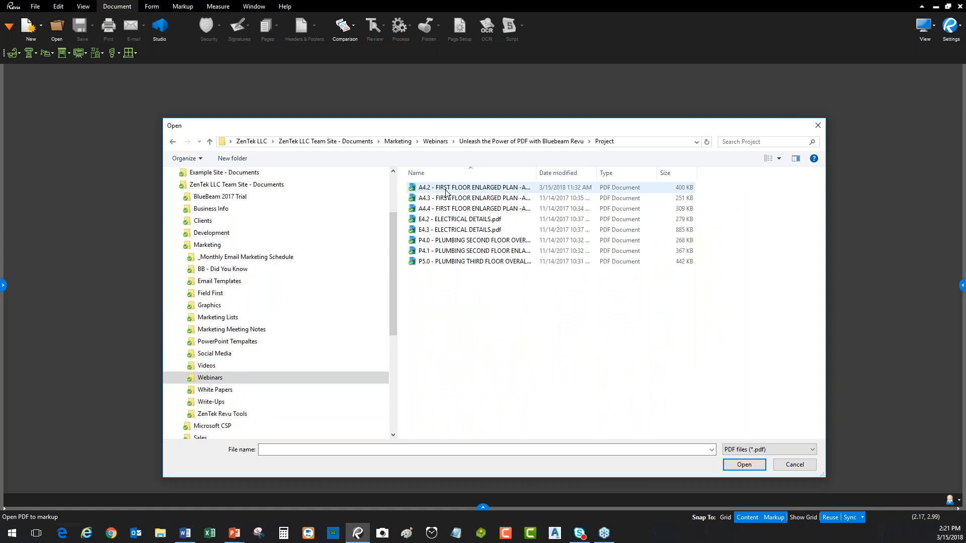
{"action": "left_click", "coordinate": [478, 190]}
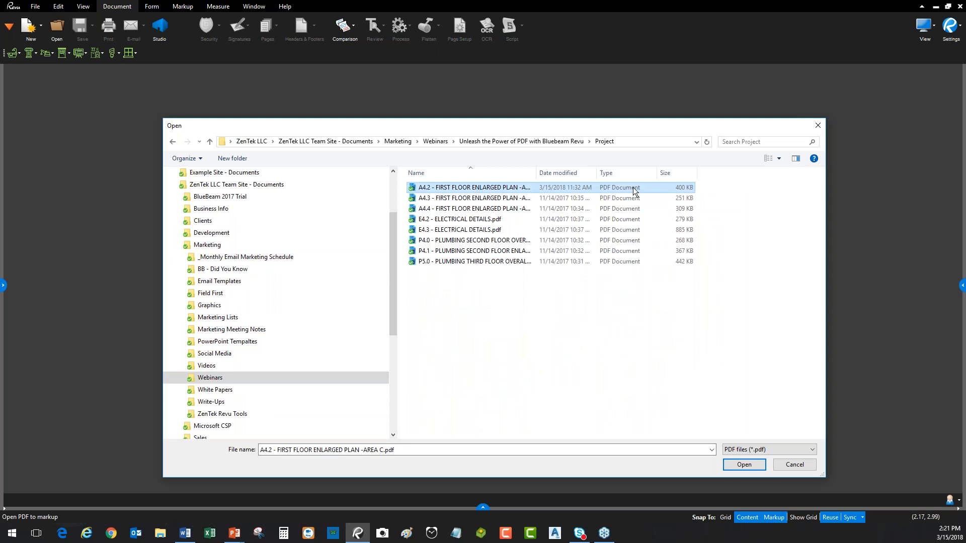
{"action": "left_click", "coordinate": [755, 466]}
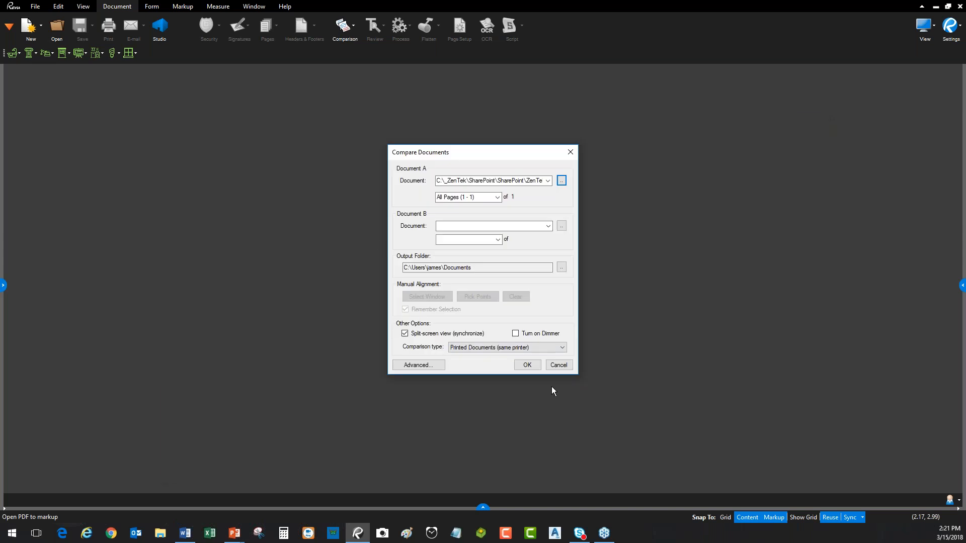
Step: Load A4.2 - FIRST FLOOR ENLARGED PLAN -AREA C_Rev1.pdf from the Revisions folder as Document B and run the comparison
{"action": "left_click", "coordinate": [563, 226]}
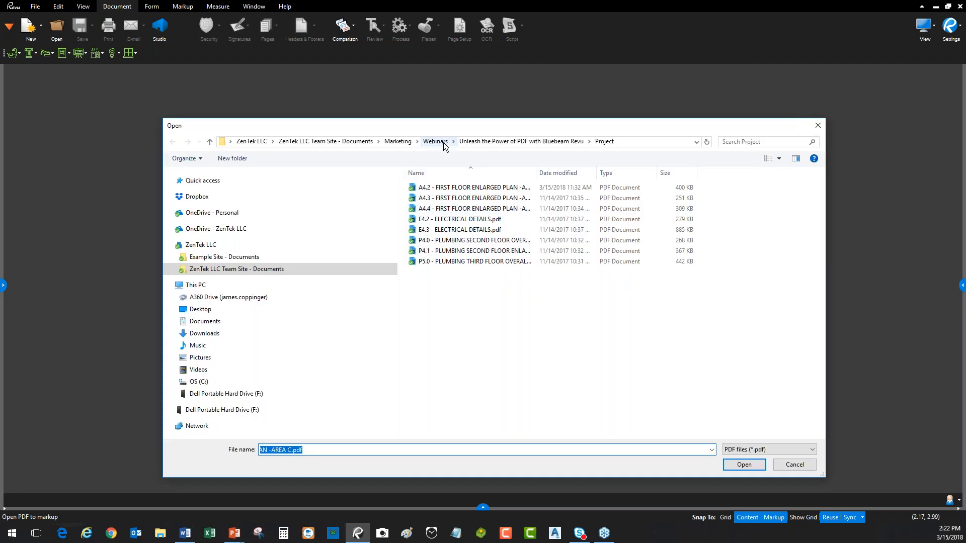
{"action": "left_click", "coordinate": [497, 142]}
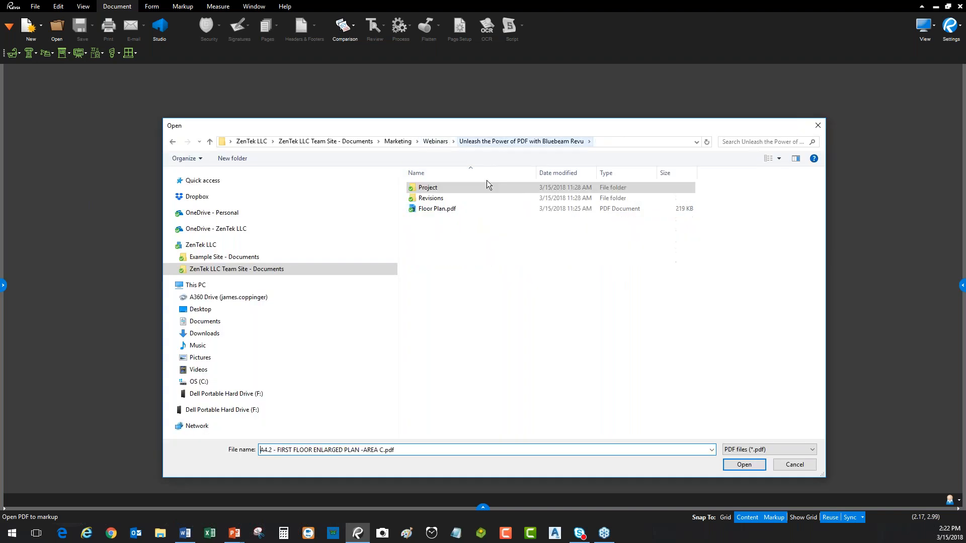
{"action": "double_click", "coordinate": [443, 201]}
{"action": "left_click", "coordinate": [443, 188]}
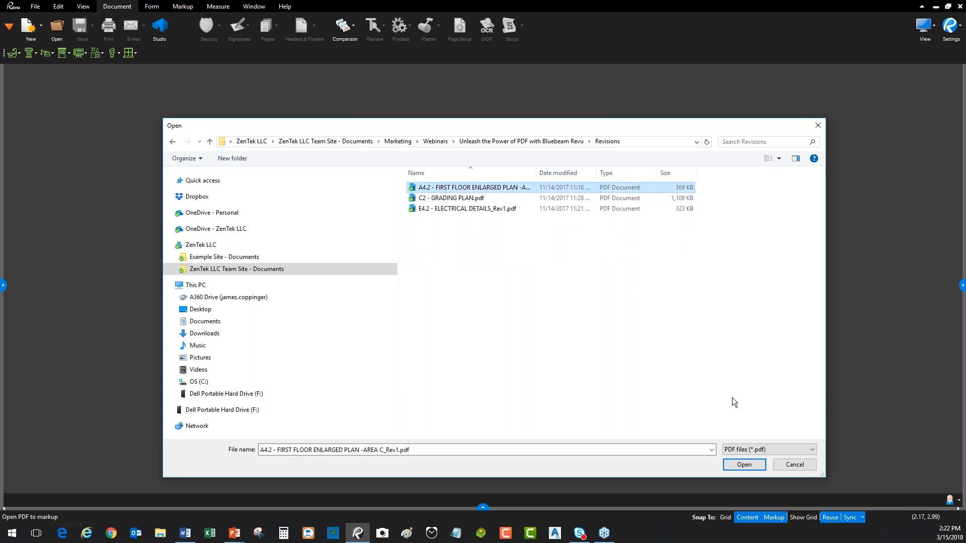
{"action": "left_click", "coordinate": [745, 466]}
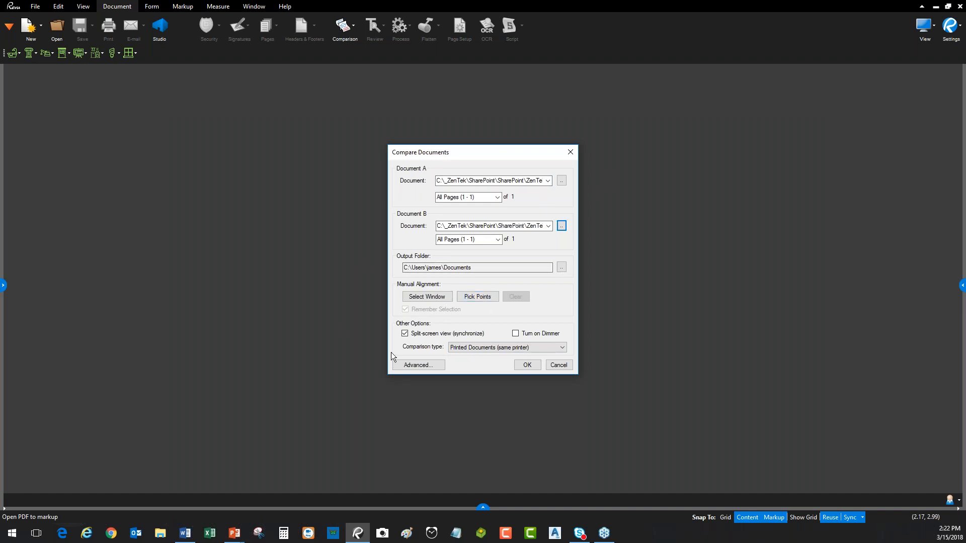
{"action": "left_click", "coordinate": [530, 368]}
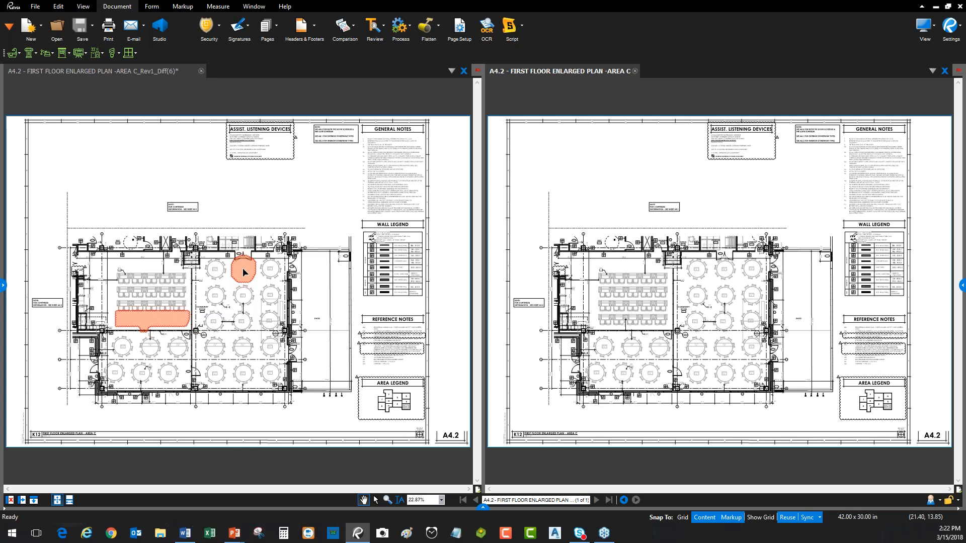
Step: Examine the clouded differences by the storage room doors and the lowest seating row against the original plan in the synchronized views
{"action": "scroll", "coordinate": [243, 267], "scroll_direction": "up", "scroll_amount": 7}
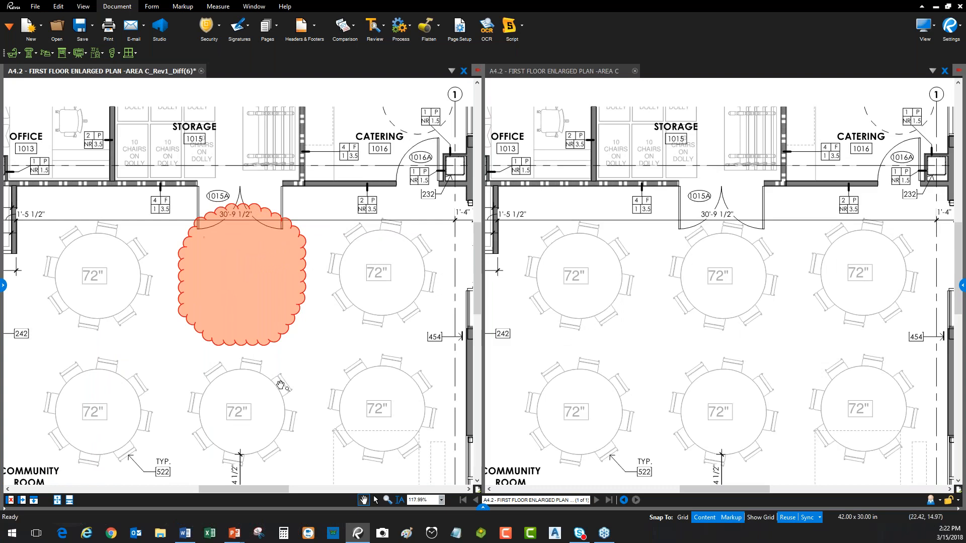
{"action": "scroll", "coordinate": [243, 237], "scroll_direction": "up", "scroll_amount": 1}
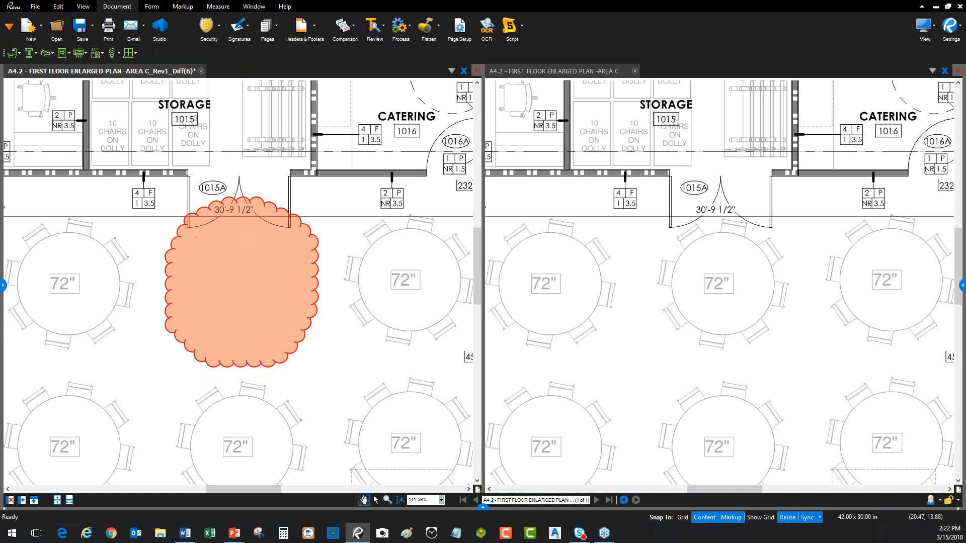
{"action": "scroll", "coordinate": [118, 312], "scroll_direction": "down", "scroll_amount": 2}
{"action": "scroll", "coordinate": [144, 321], "scroll_direction": "up", "scroll_amount": 1}
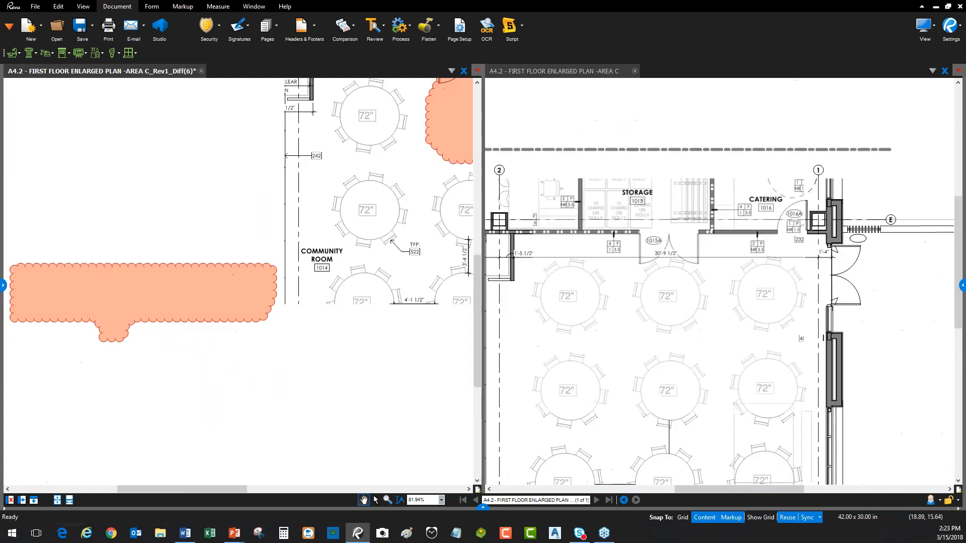
{"action": "scroll", "coordinate": [270, 264], "scroll_direction": "up", "scroll_amount": 2}
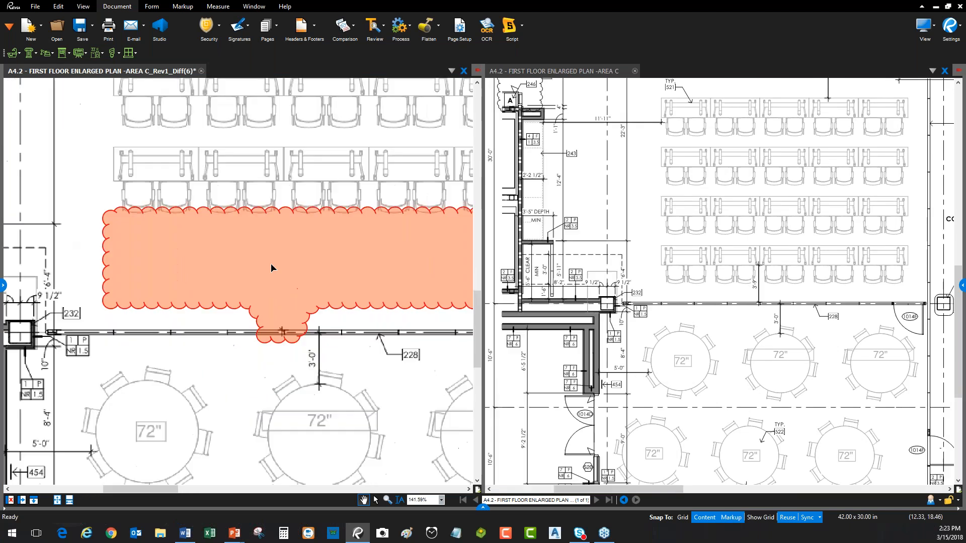
{"action": "scroll", "coordinate": [324, 268], "scroll_direction": "down", "scroll_amount": 1}
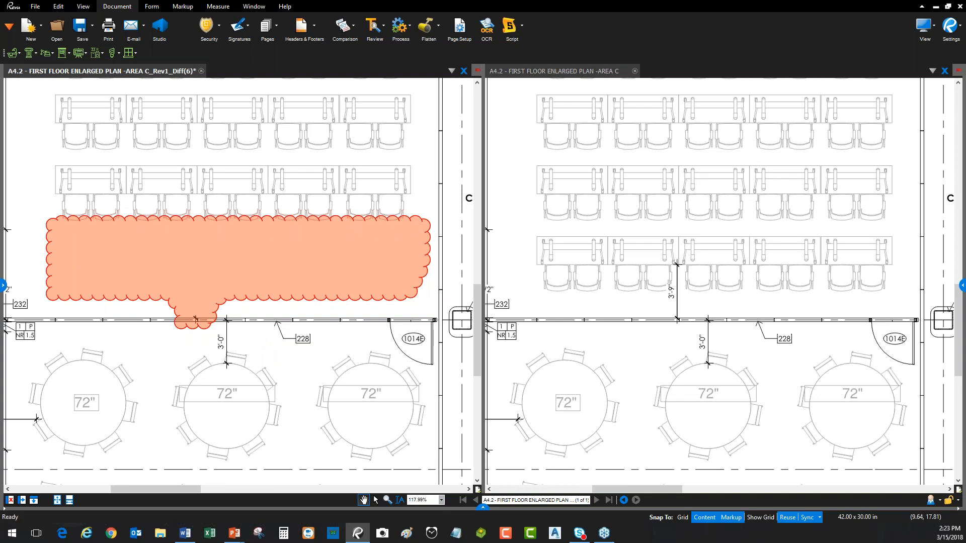
{"action": "left_click", "coordinate": [694, 228]}
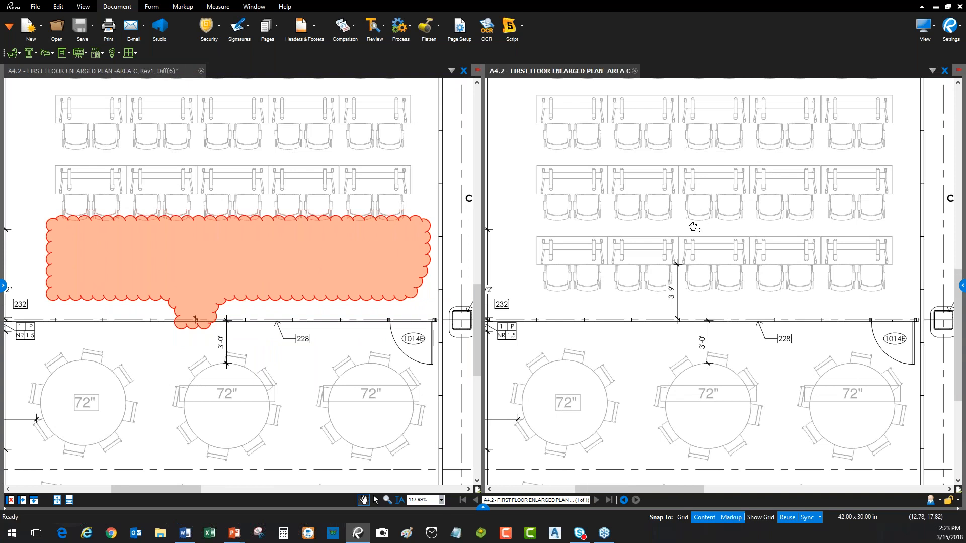
{"action": "scroll", "coordinate": [694, 227], "scroll_direction": "down", "scroll_amount": 5}
{"action": "scroll", "coordinate": [237, 281], "scroll_direction": "down", "scroll_amount": 8}
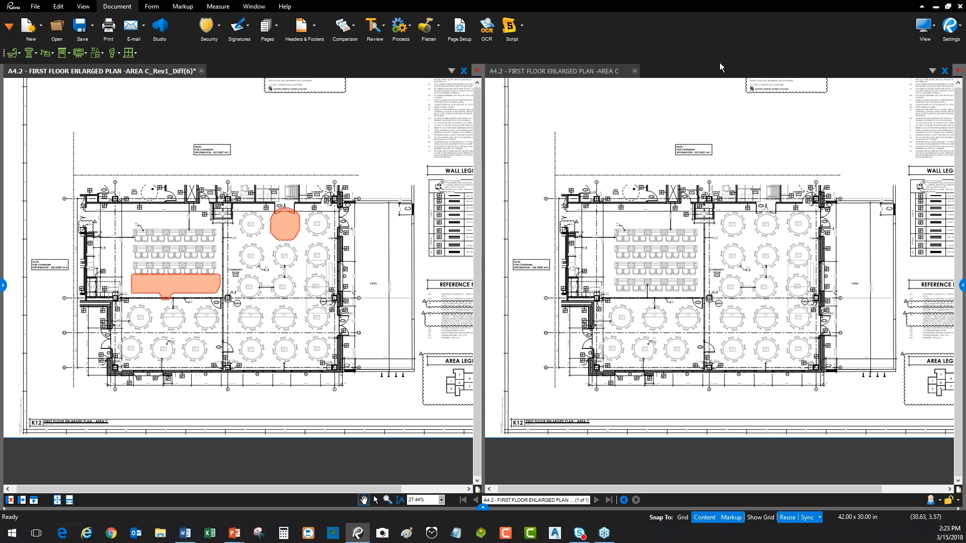
Step: Minimize Revu and advance the PowerPoint slide show from the DEMO TIME! slide to the closing contact slide
{"action": "left_click", "coordinate": [937, 7]}
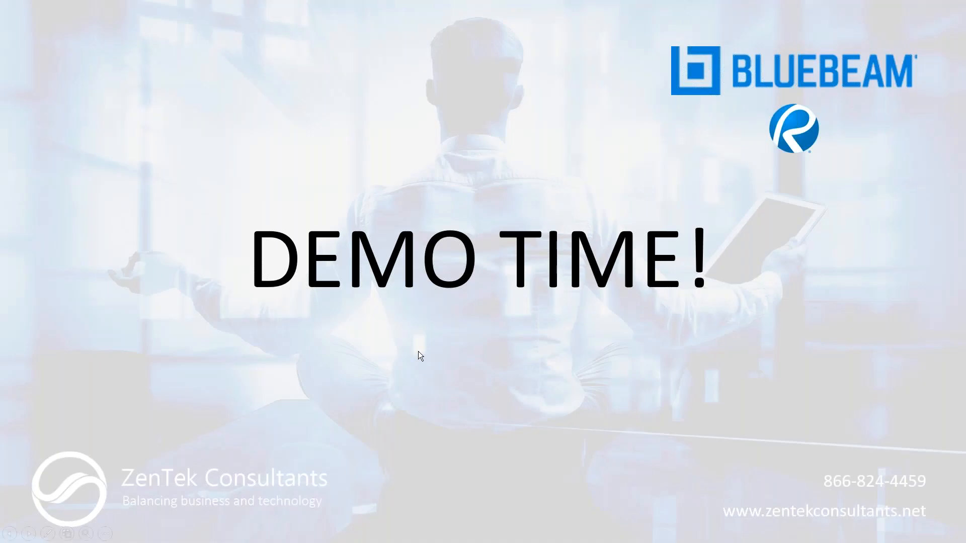
{"action": "left_click", "coordinate": [390, 323]}
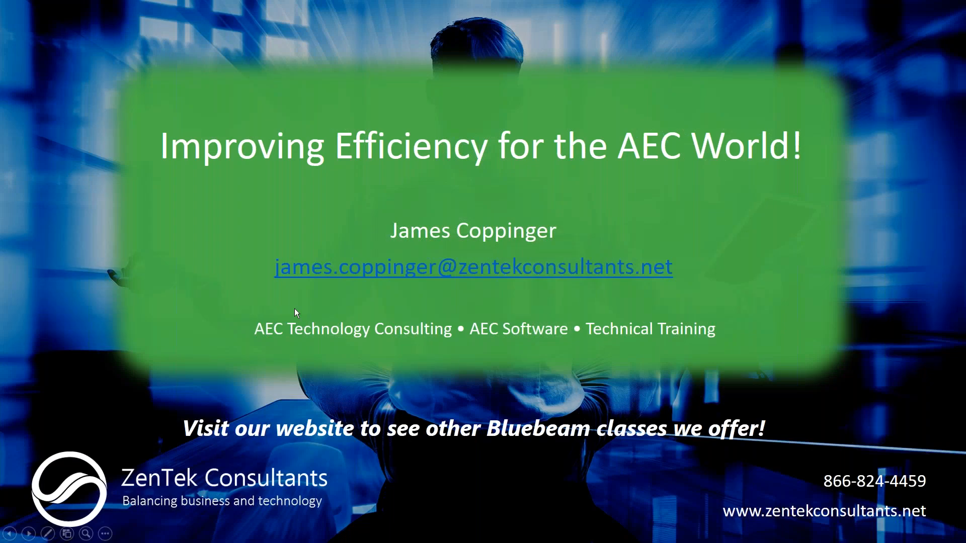